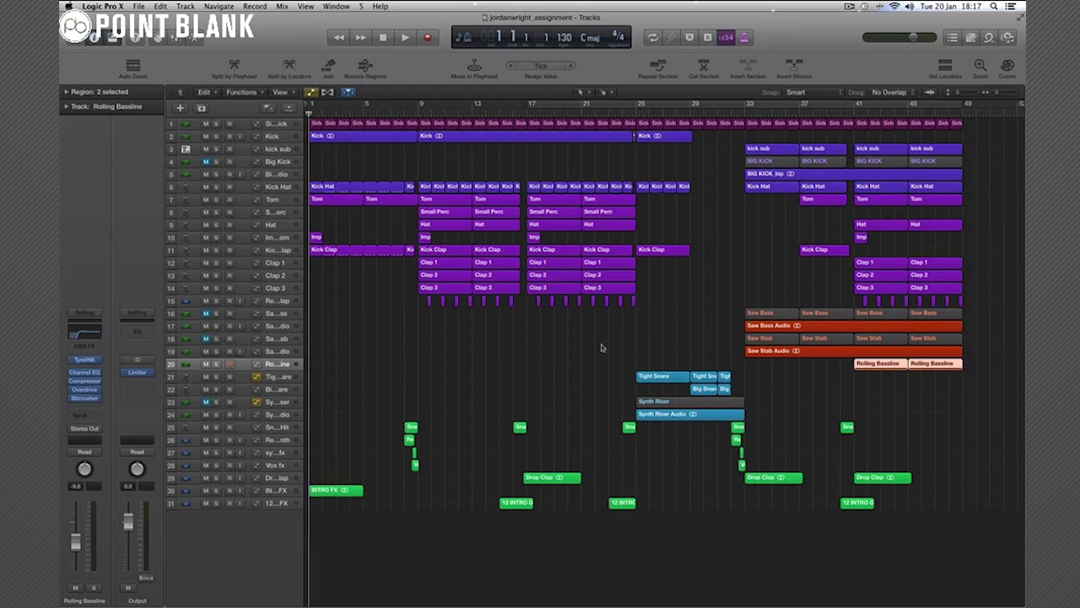
Start the dance track playing and show the Mixer (X) below the Tracks area.
{"action": "key", "text": "space"}
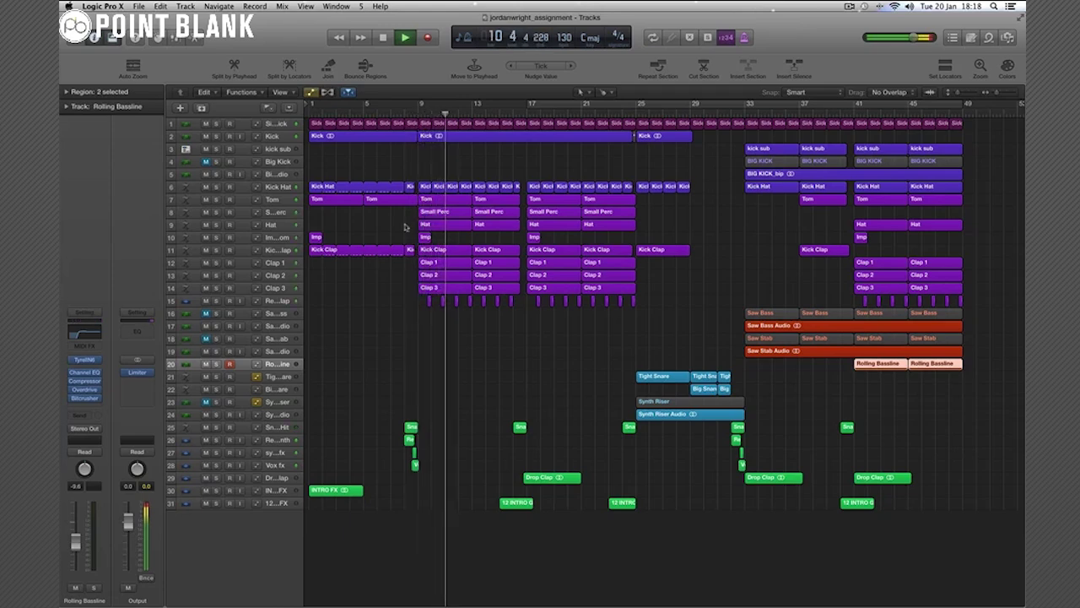
{"action": "key", "text": "x"}
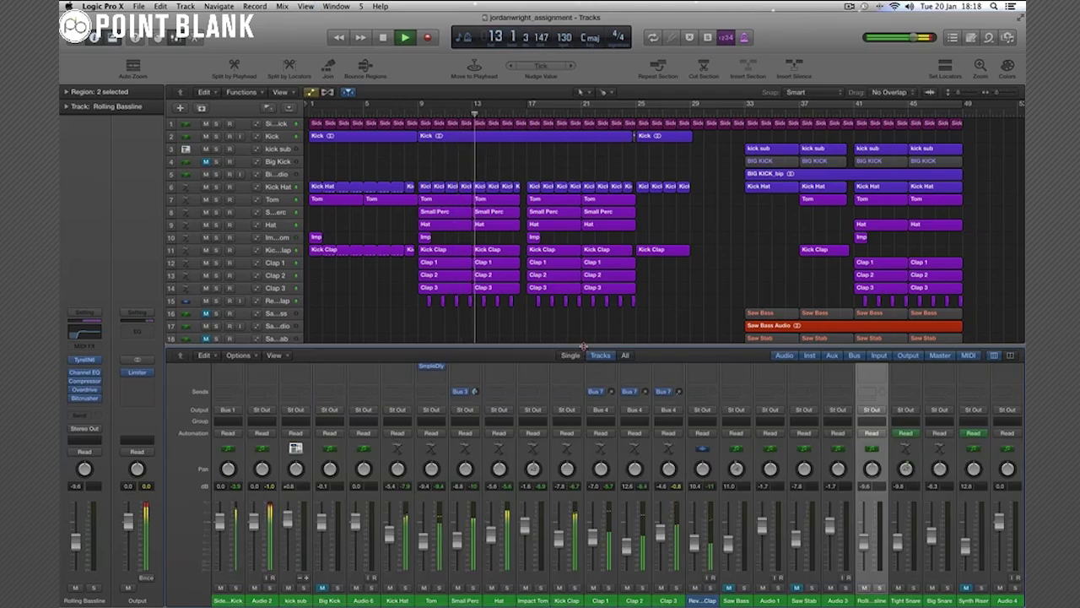
Enlarge the mixer to check plug-in slots, shrink it back, and scroll through the tracks.
{"action": "left_click_drag", "start_coordinate": [584, 348], "coordinate": [586, 234]}
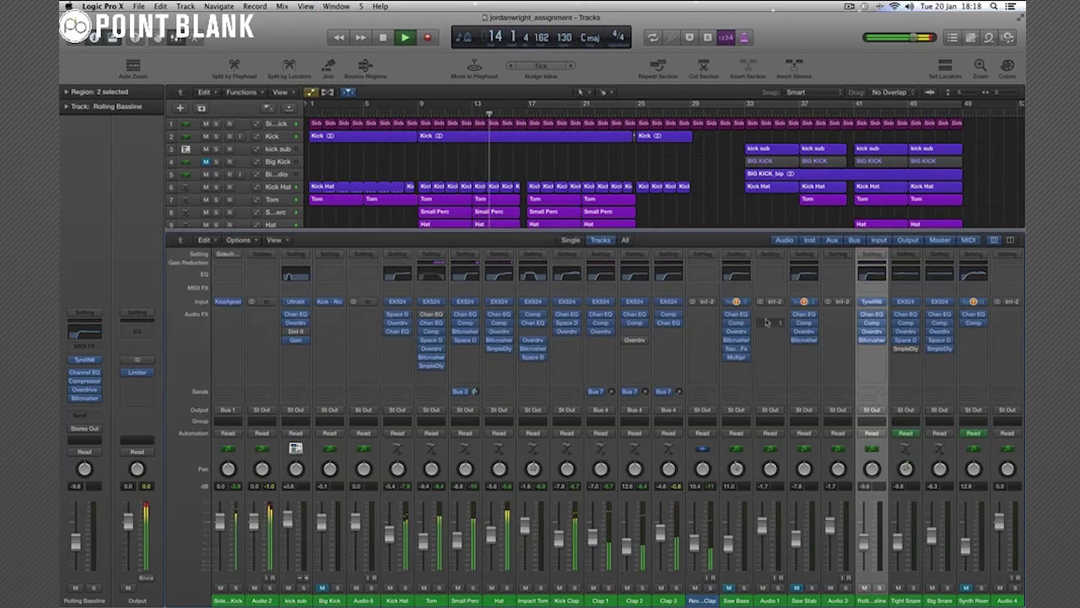
{"action": "scroll", "coordinate": [709, 177], "scroll_direction": "right", "scroll_amount": 3}
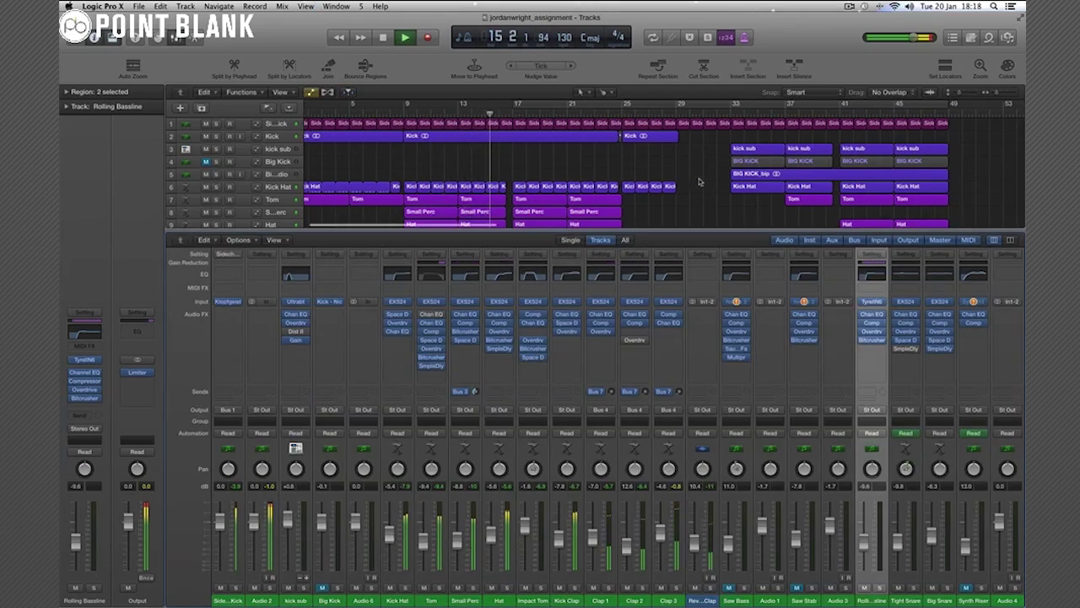
{"action": "left_click_drag", "start_coordinate": [648, 228], "coordinate": [635, 409]}
{"action": "scroll", "coordinate": [447, 160], "scroll_direction": "right", "scroll_amount": 2}
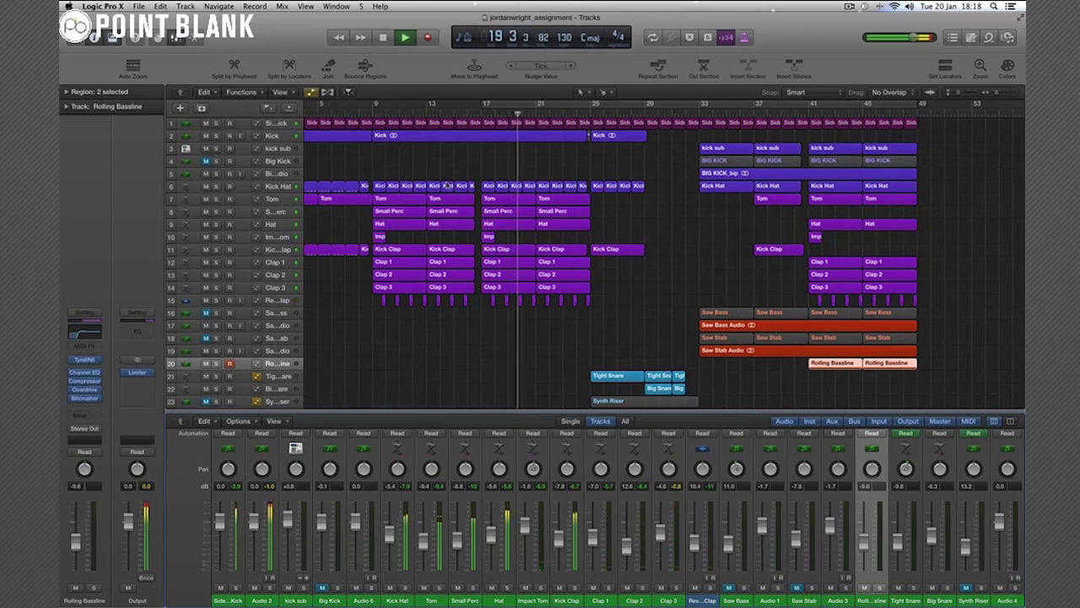
{"action": "scroll", "coordinate": [506, 161], "scroll_direction": "left", "scroll_amount": 5}
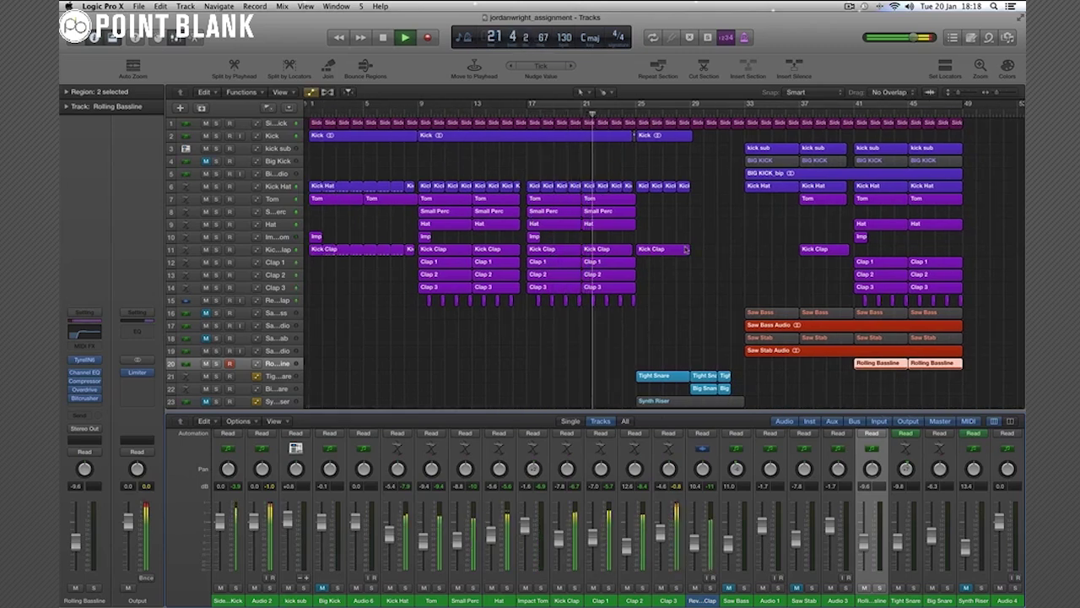
{"action": "scroll", "coordinate": [714, 234], "scroll_direction": "down", "scroll_amount": 3}
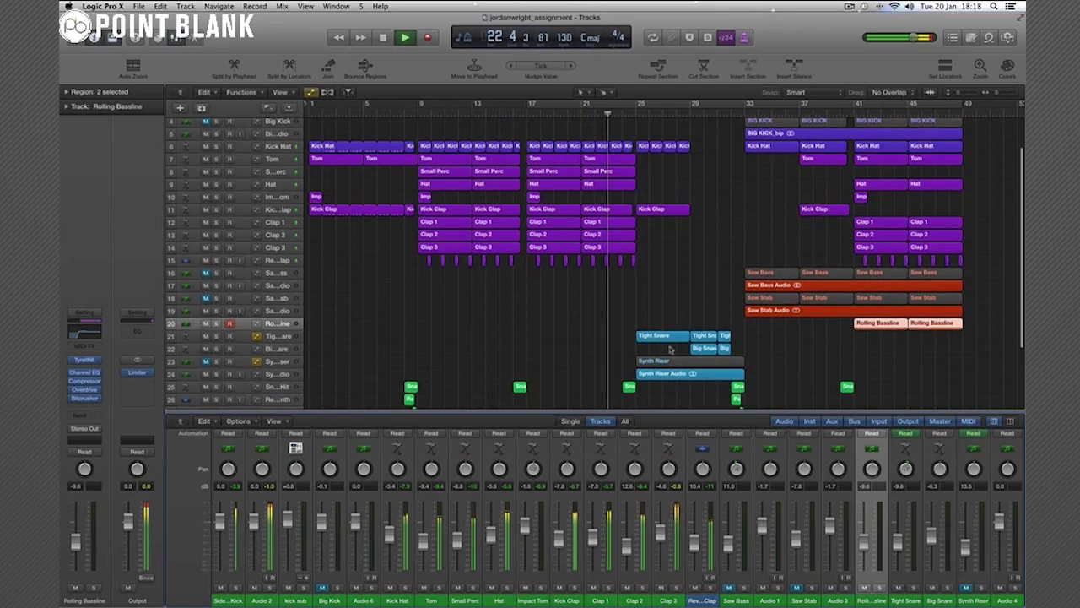
{"action": "scroll", "coordinate": [675, 319], "scroll_direction": "down", "scroll_amount": 3}
{"action": "scroll", "coordinate": [674, 317], "scroll_direction": "down", "scroll_amount": 3}
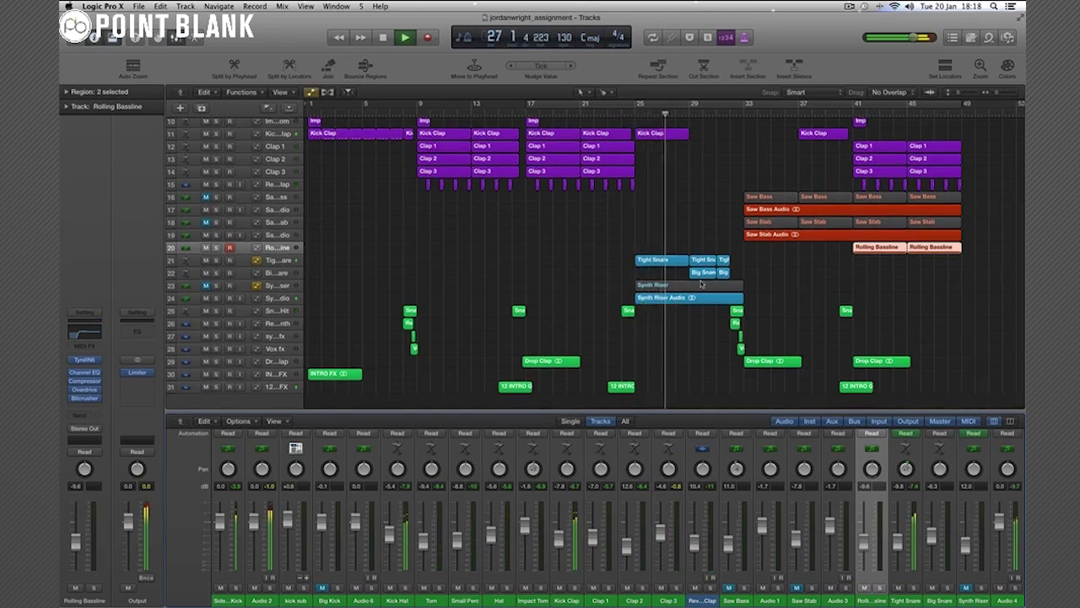
{"action": "scroll", "coordinate": [702, 284], "scroll_direction": "up", "scroll_amount": 2}
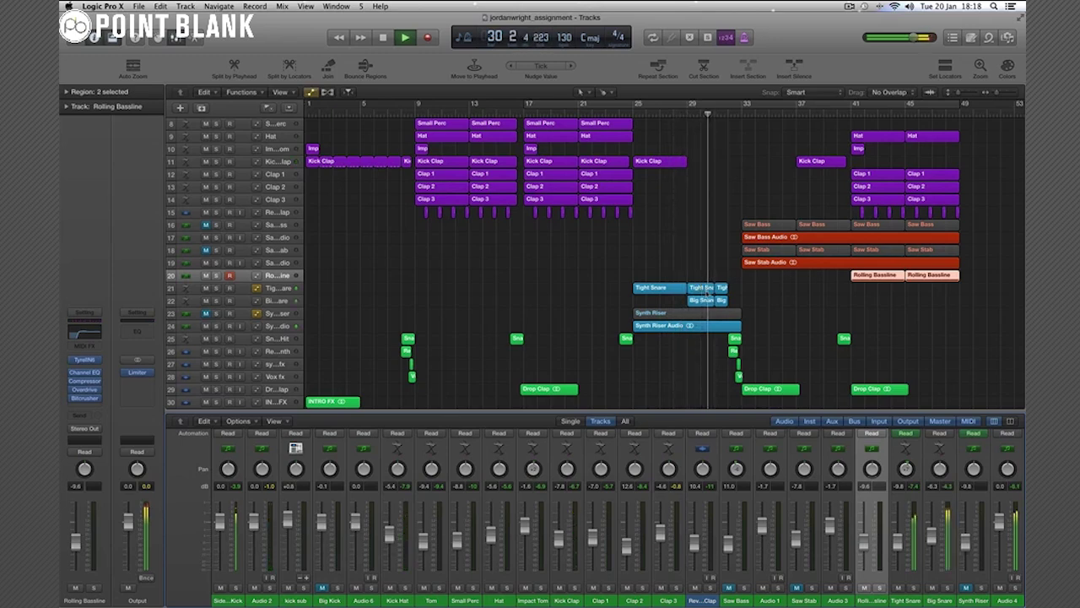
Open the Big Snare region in the Piano Roll and browse the Saw Bass and Saw Stab tracks.
{"action": "double_click", "coordinate": [720, 300]}
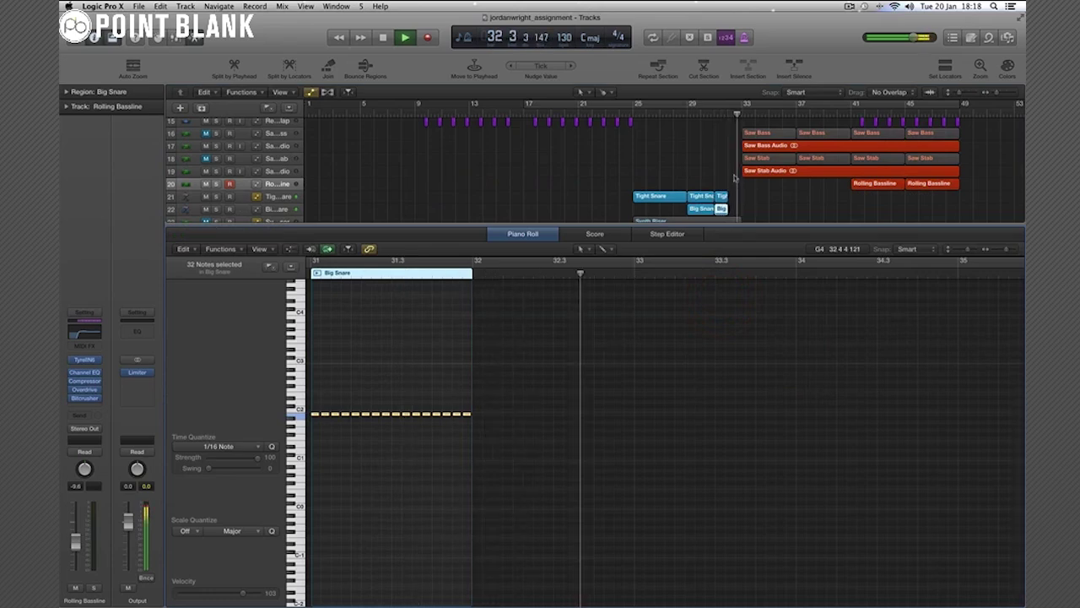
{"action": "scroll", "coordinate": [734, 177], "scroll_direction": "up", "scroll_amount": 3}
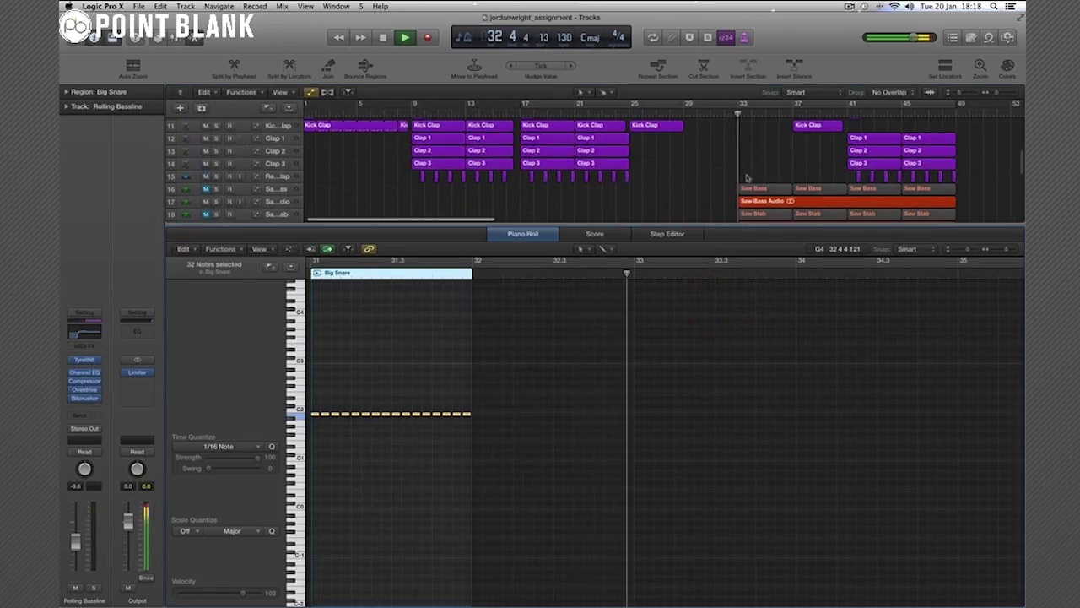
{"action": "left_click", "coordinate": [793, 203]}
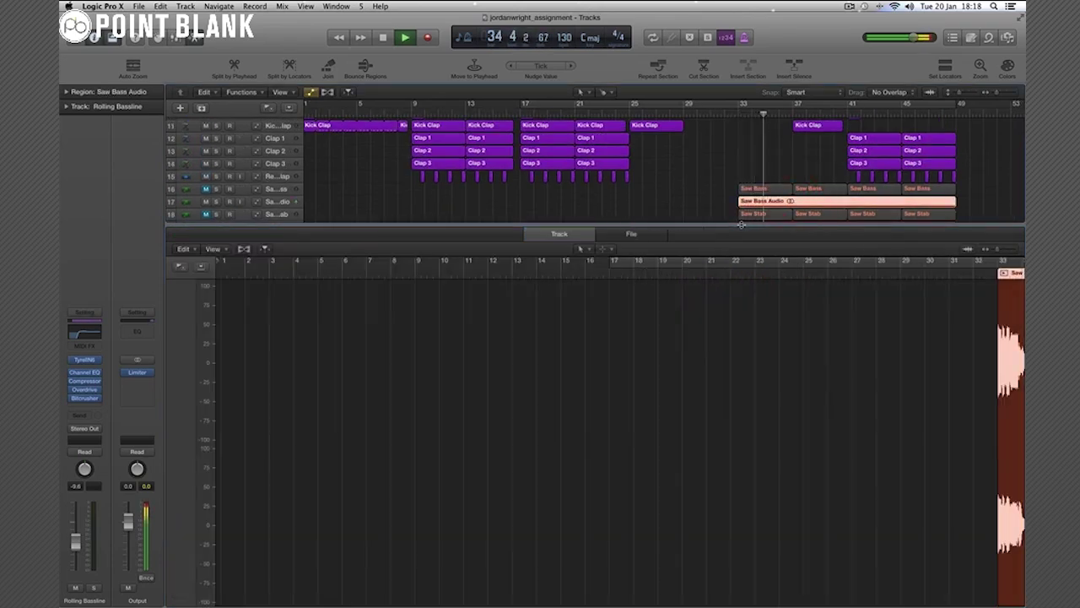
{"action": "left_click_drag", "start_coordinate": [741, 225], "coordinate": [743, 450]}
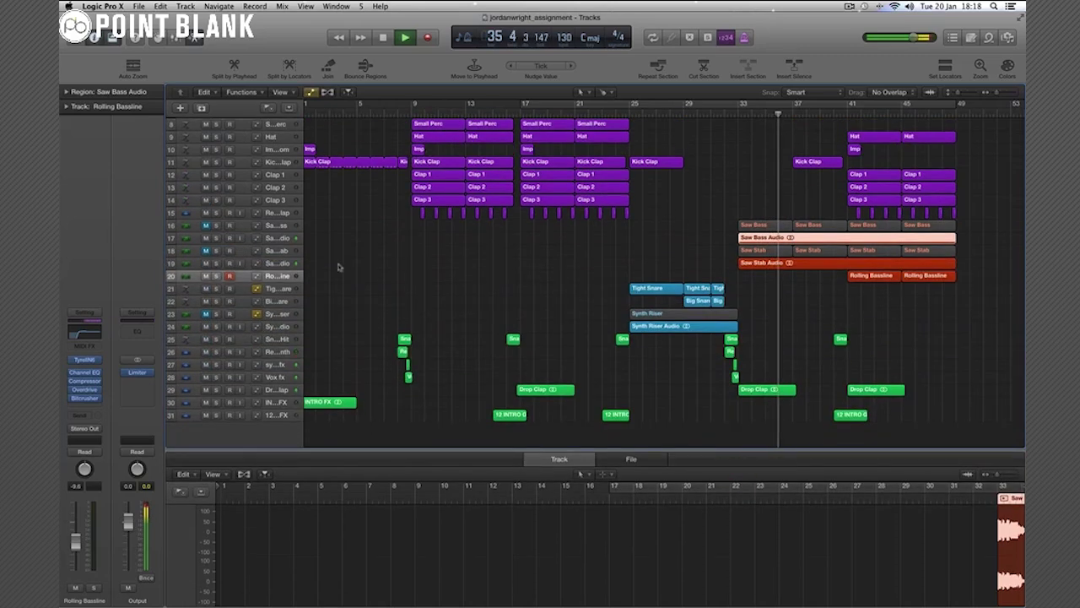
{"action": "left_click", "coordinate": [186, 264]}
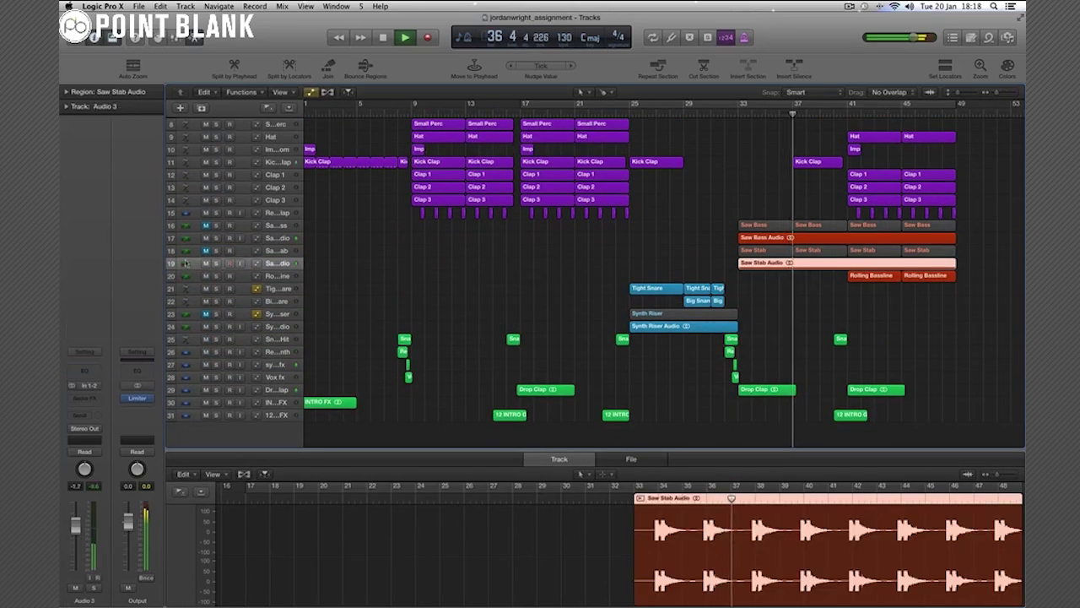
{"action": "left_click", "coordinate": [187, 251]}
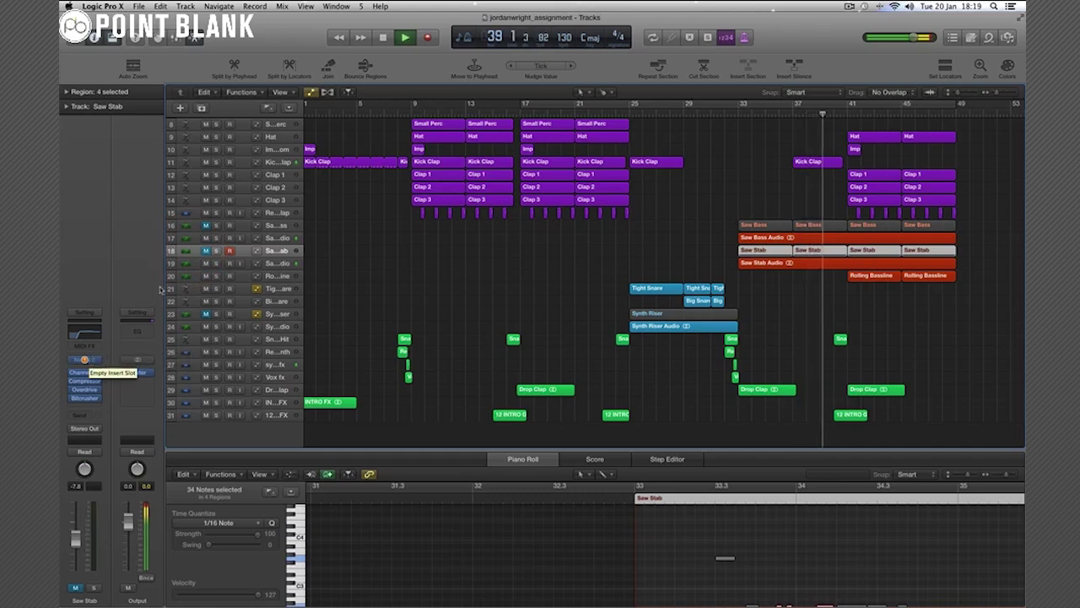
{"action": "left_click", "coordinate": [190, 226]}
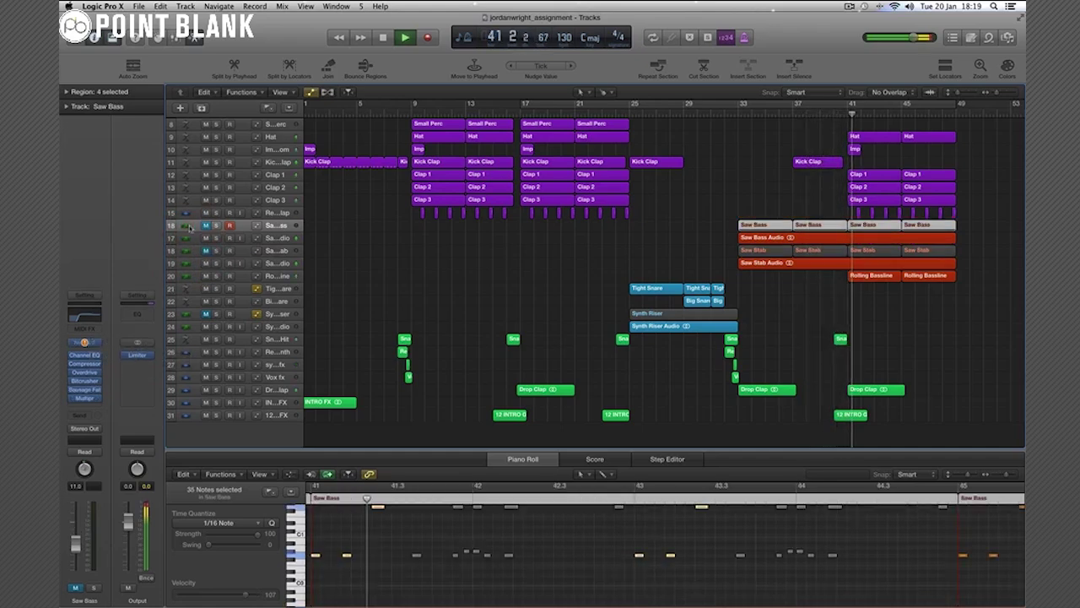
{"action": "scroll", "coordinate": [433, 214], "scroll_direction": "up", "scroll_amount": 5}
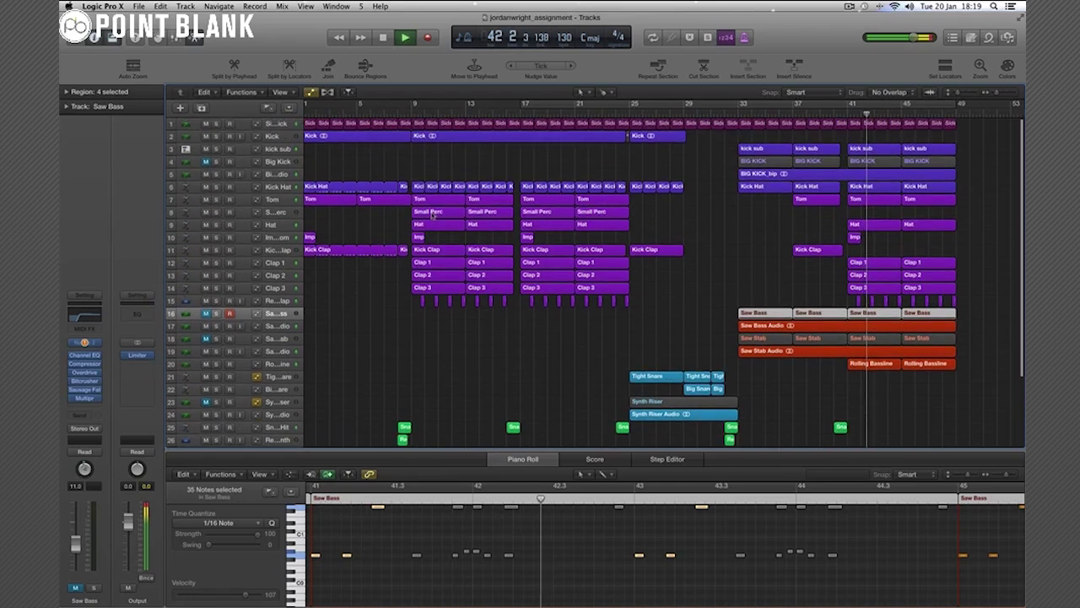
Unmute Big Kick, mute BIG KICK_bip, and resume playback from bar 33.
{"action": "left_click", "coordinate": [189, 162]}
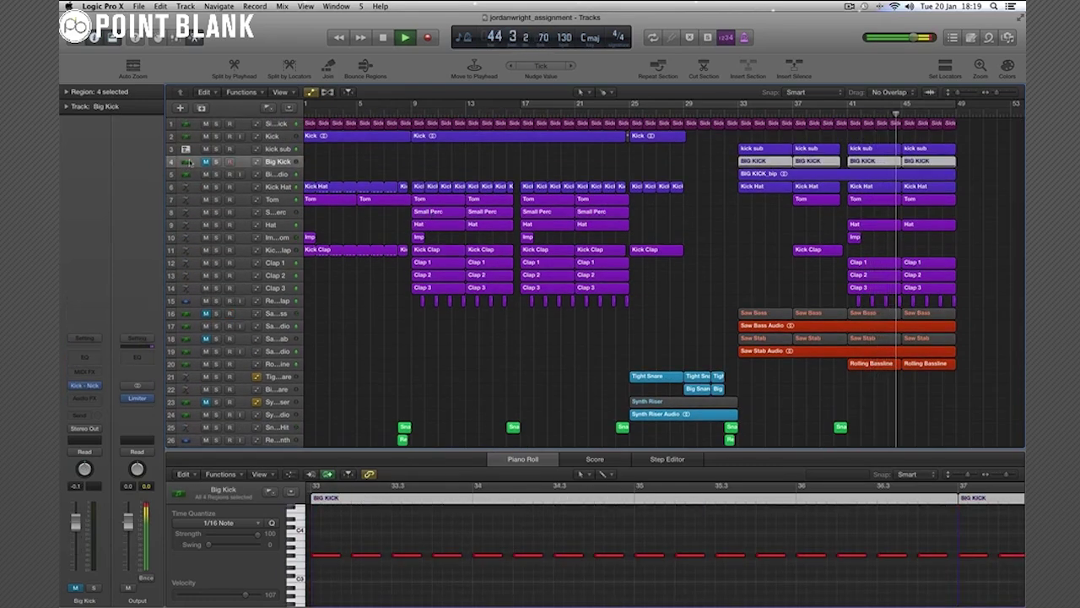
{"action": "left_click", "coordinate": [205, 161]}
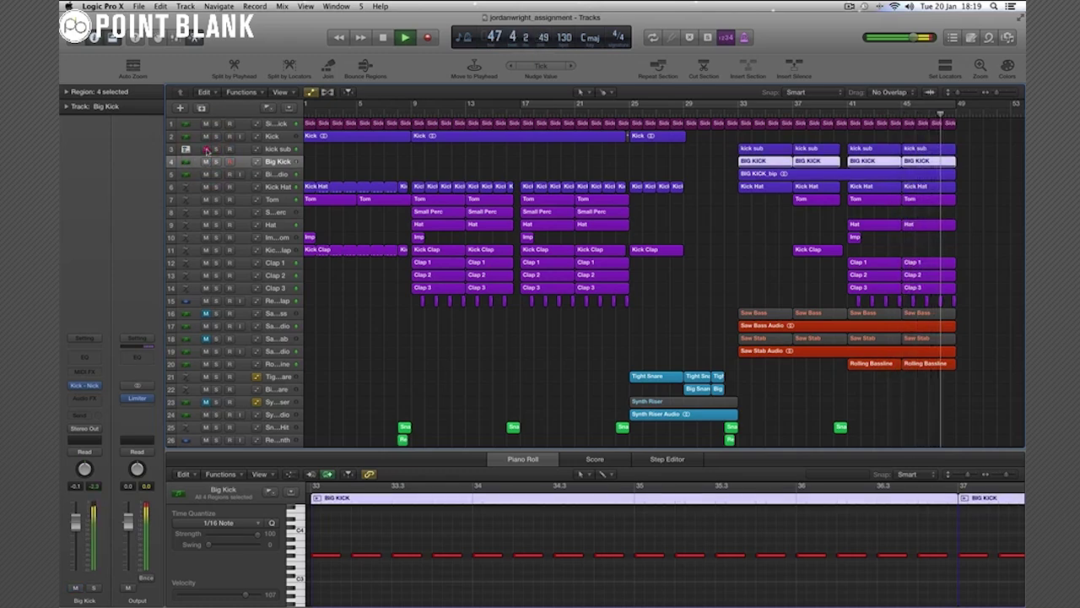
{"action": "left_click", "coordinate": [205, 174]}
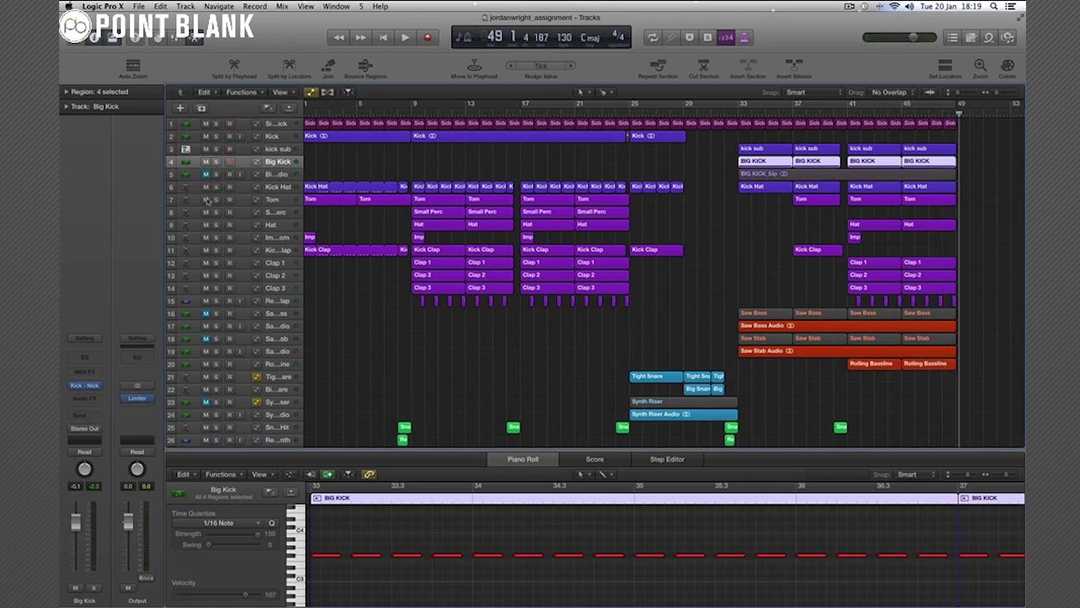
{"action": "left_click", "coordinate": [736, 113]}
{"action": "key", "text": "space"}
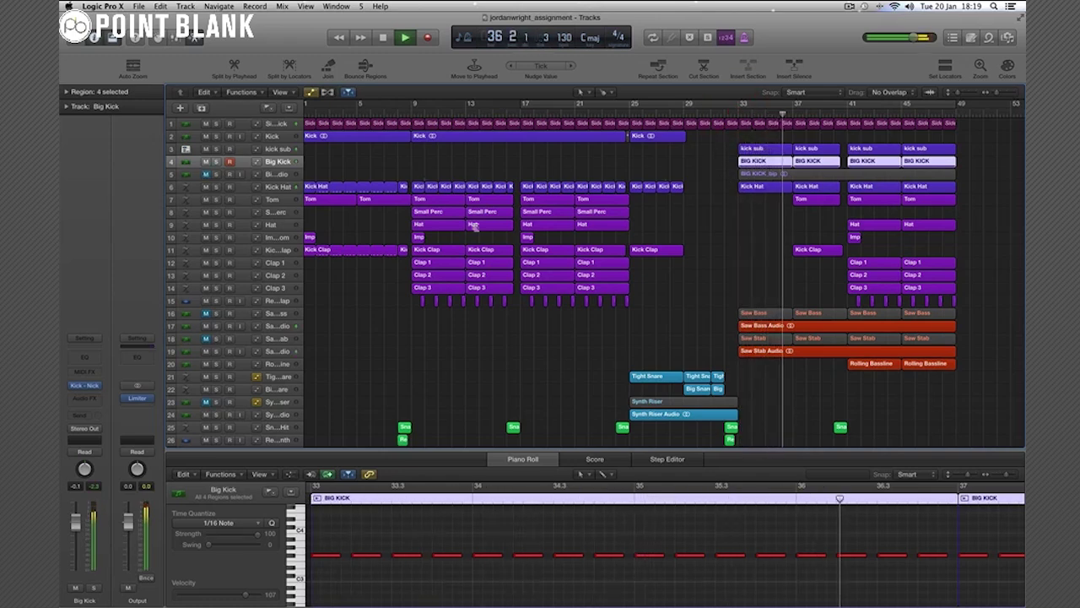
Stop playback, swap the note editor for an enlarged mixer, and select the Synth Riser channel.
{"action": "key", "text": "space"}
{"action": "scroll", "coordinate": [604, 278], "scroll_direction": "down", "scroll_amount": 5}
{"action": "scroll", "coordinate": [604, 279], "scroll_direction": "up", "scroll_amount": 1}
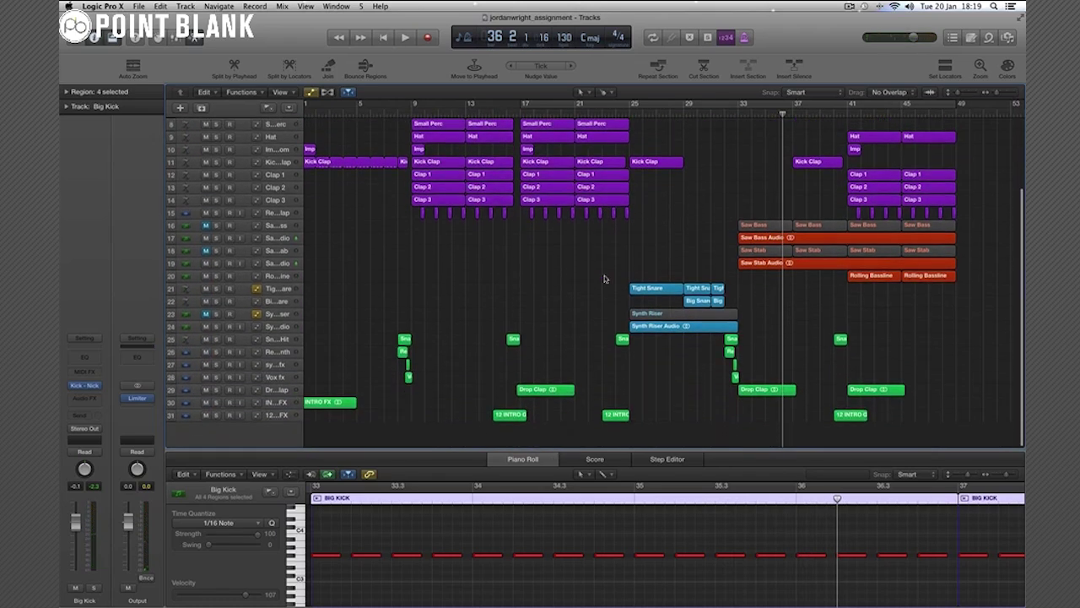
{"action": "key", "text": "x"}
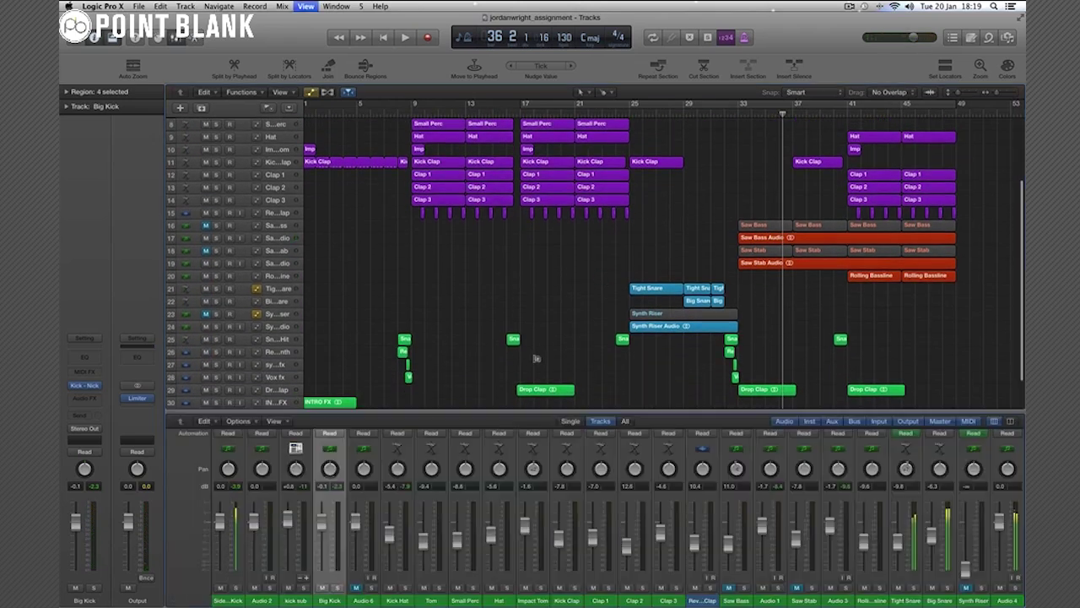
{"action": "left_click_drag", "start_coordinate": [549, 411], "coordinate": [589, 187]}
{"action": "scroll", "coordinate": [579, 290], "scroll_direction": "right", "scroll_amount": 5}
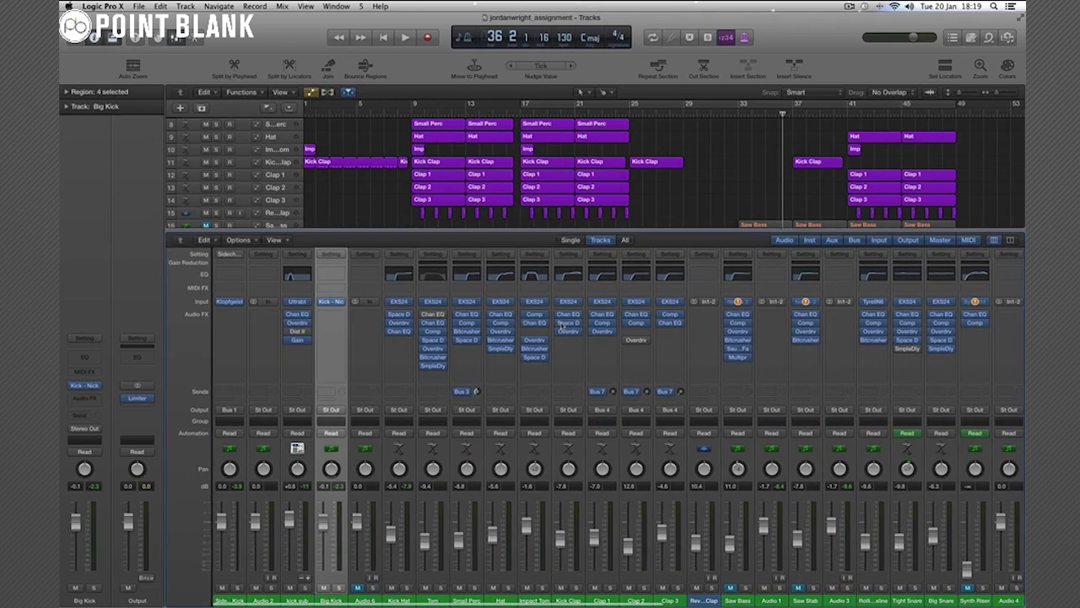
{"action": "scroll", "coordinate": [561, 326], "scroll_direction": "right", "scroll_amount": 3}
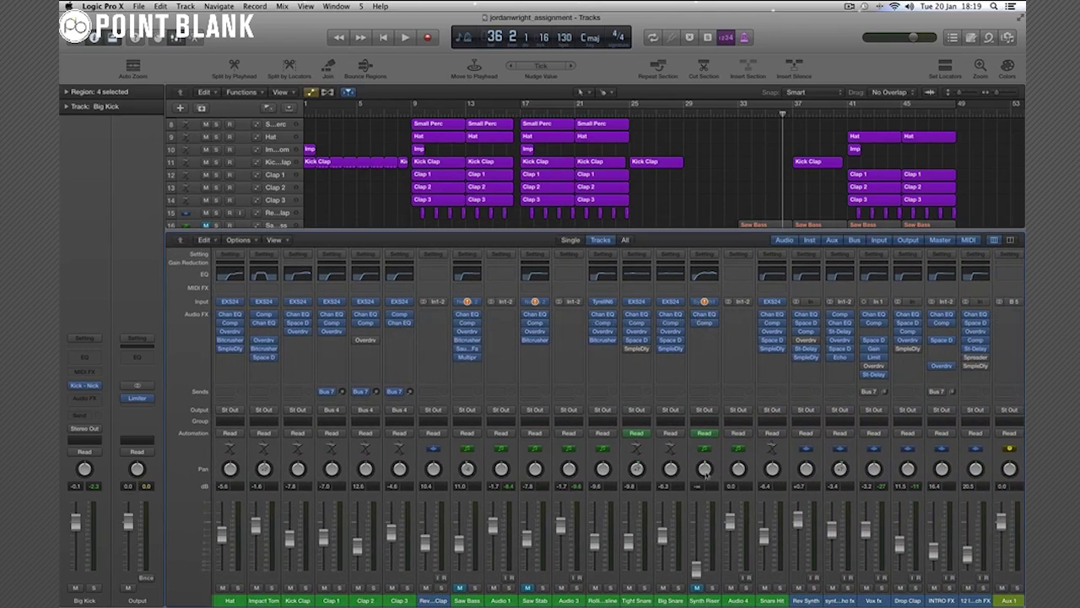
{"action": "left_click", "coordinate": [705, 599]}
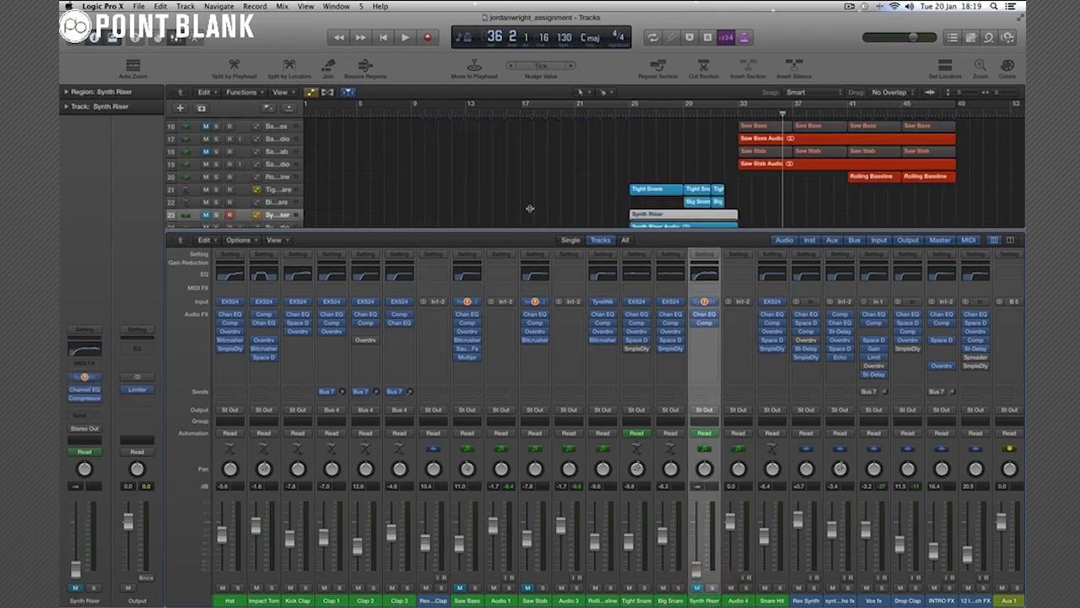
{"action": "scroll", "coordinate": [455, 169], "scroll_direction": "down", "scroll_amount": 3}
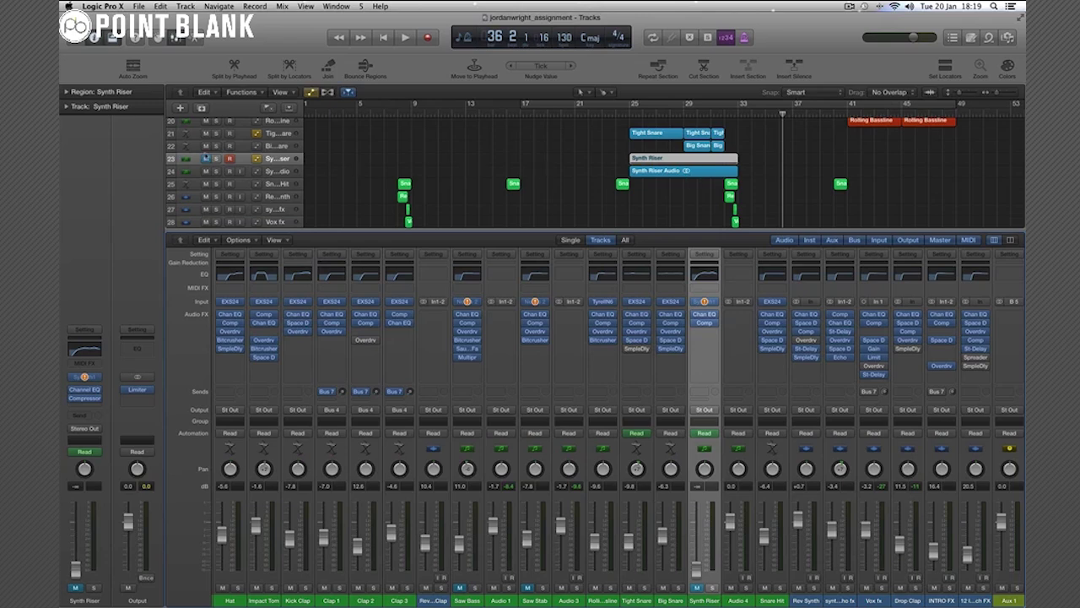
Play from the ruler, solo Audio 4's synth riser briefly, then unsolo it and restore the track view.
{"action": "left_click", "coordinate": [189, 170]}
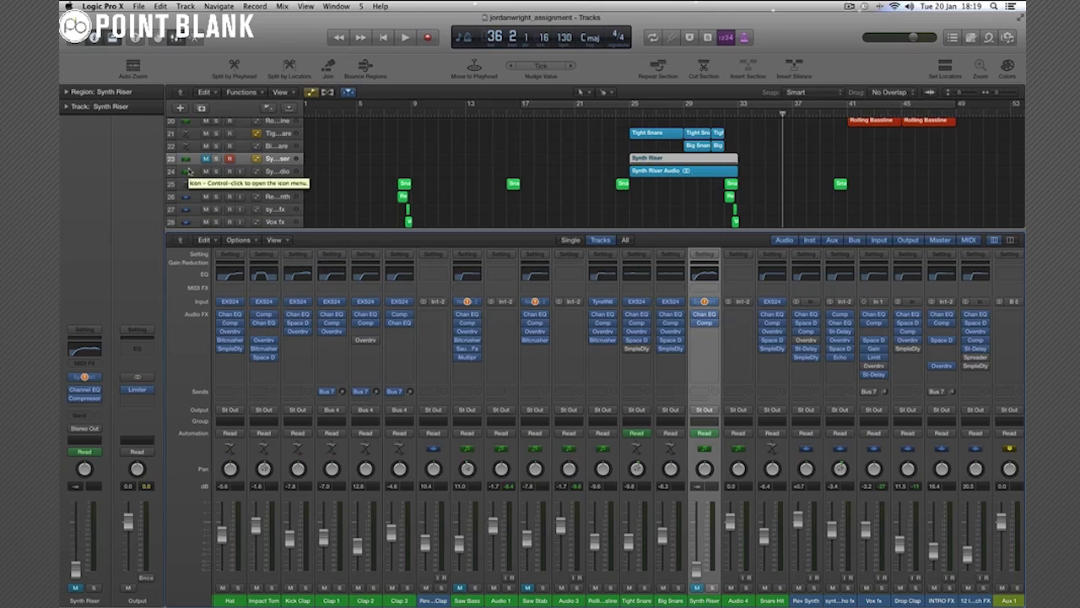
{"action": "double_click", "coordinate": [630, 114]}
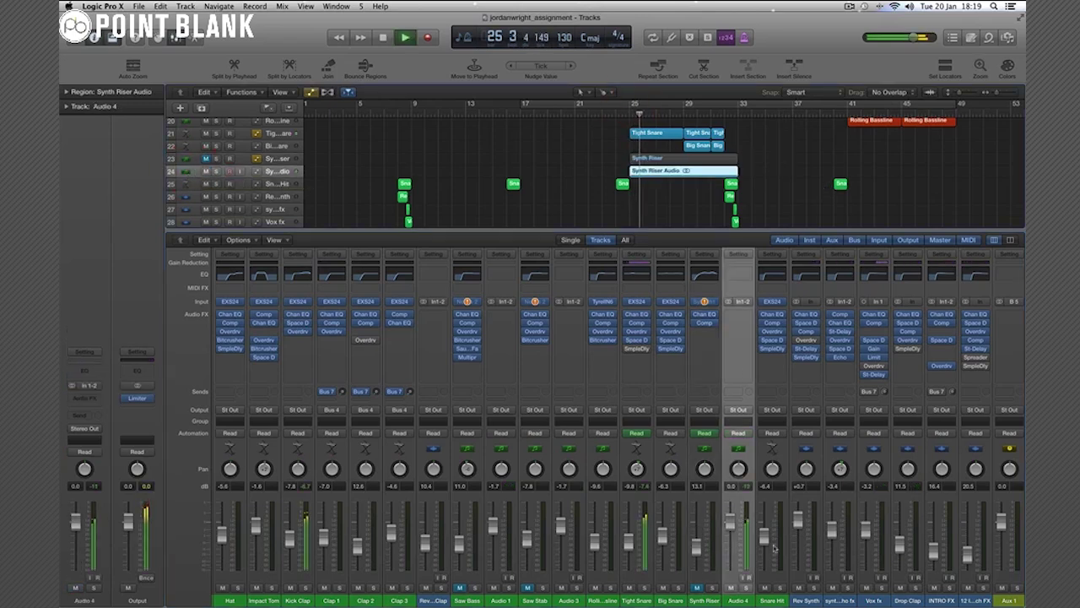
{"action": "left_click", "coordinate": [746, 588]}
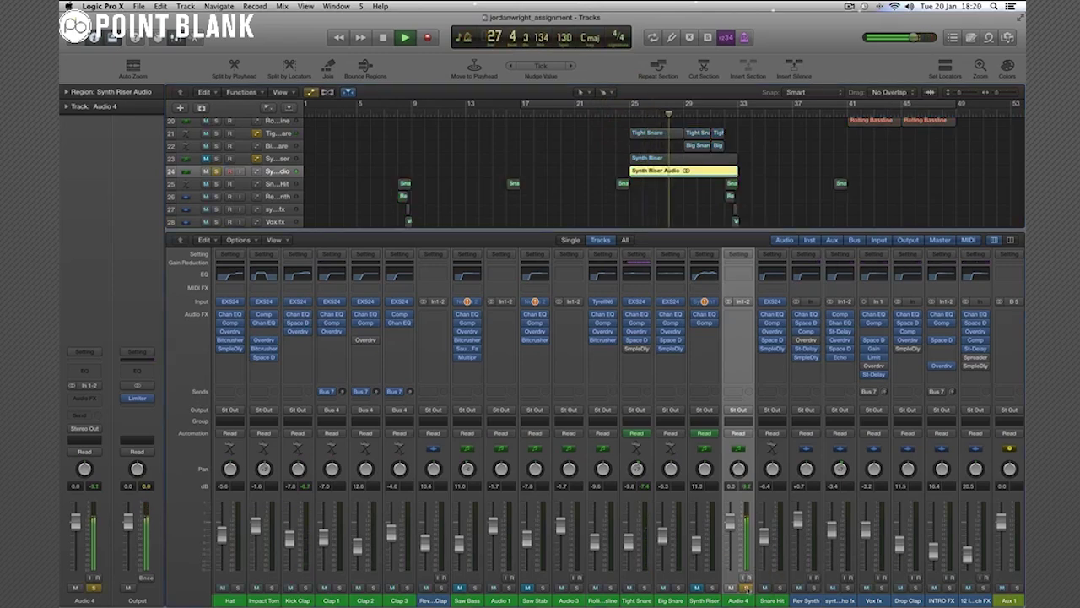
{"action": "left_click", "coordinate": [746, 587]}
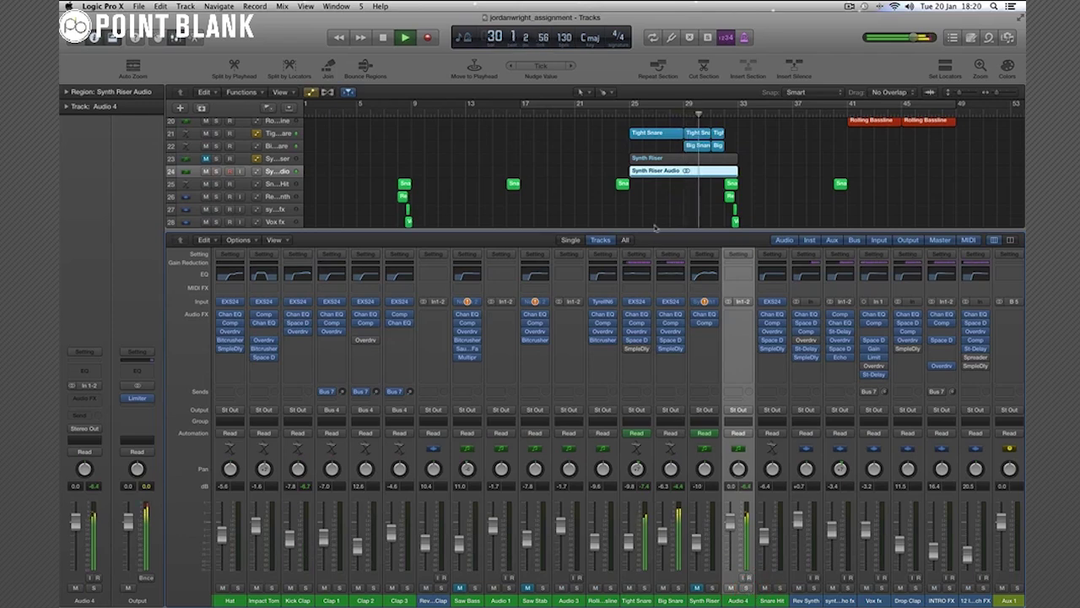
{"action": "left_click_drag", "start_coordinate": [654, 228], "coordinate": [654, 272]}
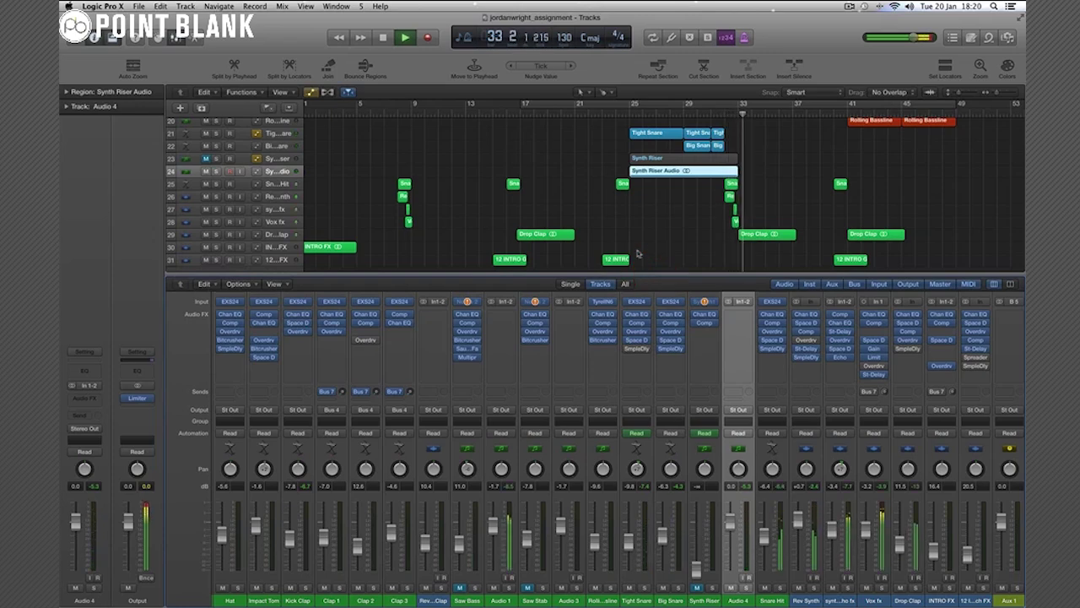
{"action": "scroll", "coordinate": [639, 253], "scroll_direction": "up", "scroll_amount": 10}
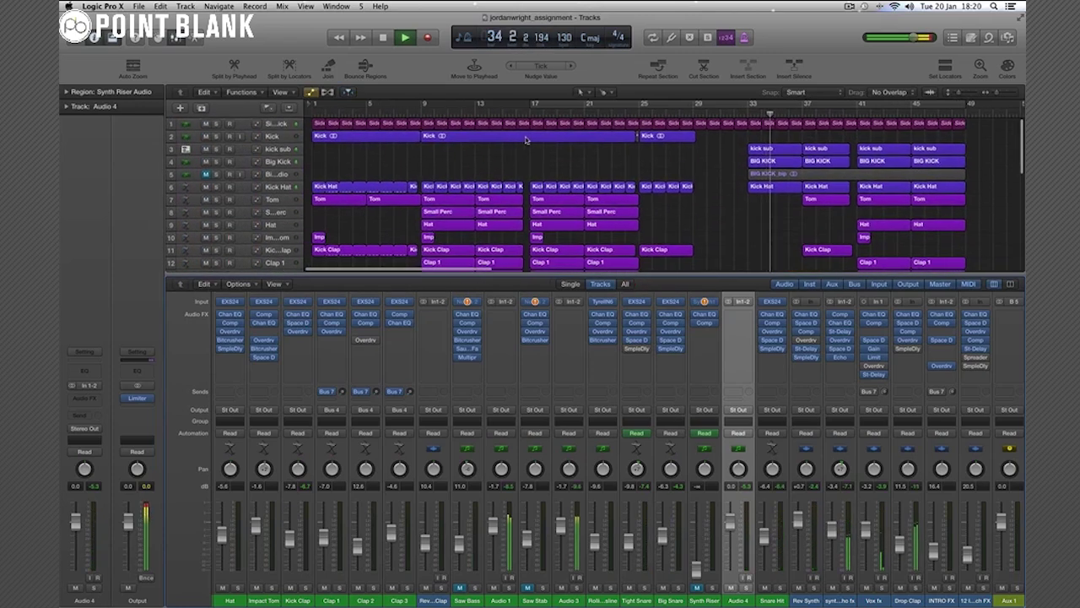
Select the Sidechain Kick track and restart playback from bar 2.
{"action": "scroll", "coordinate": [526, 140], "scroll_direction": "right", "scroll_amount": 1}
{"action": "left_click", "coordinate": [195, 124]}
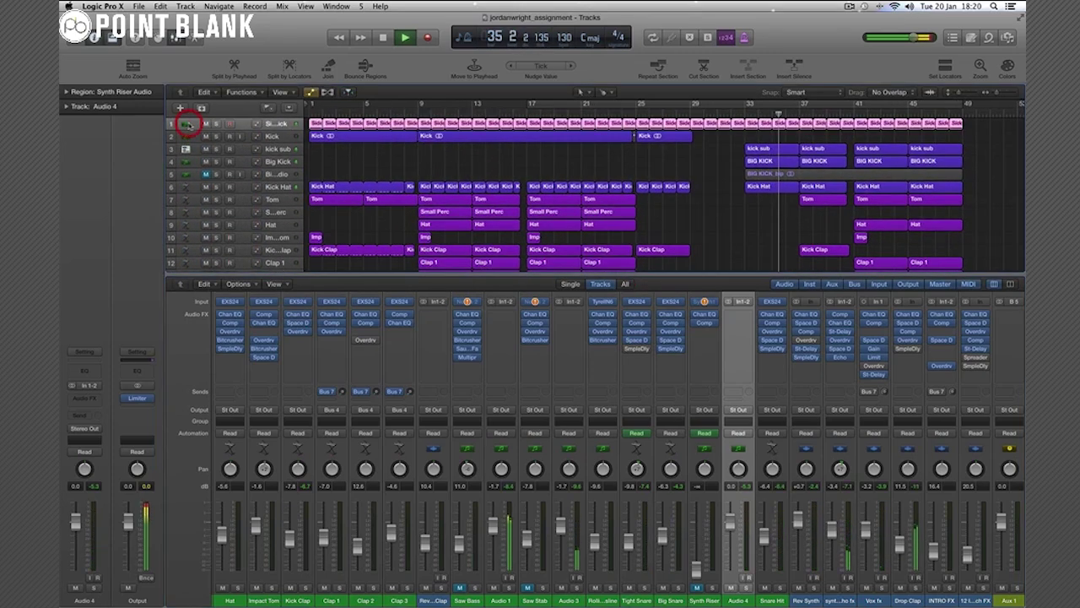
{"action": "left_click", "coordinate": [335, 116]}
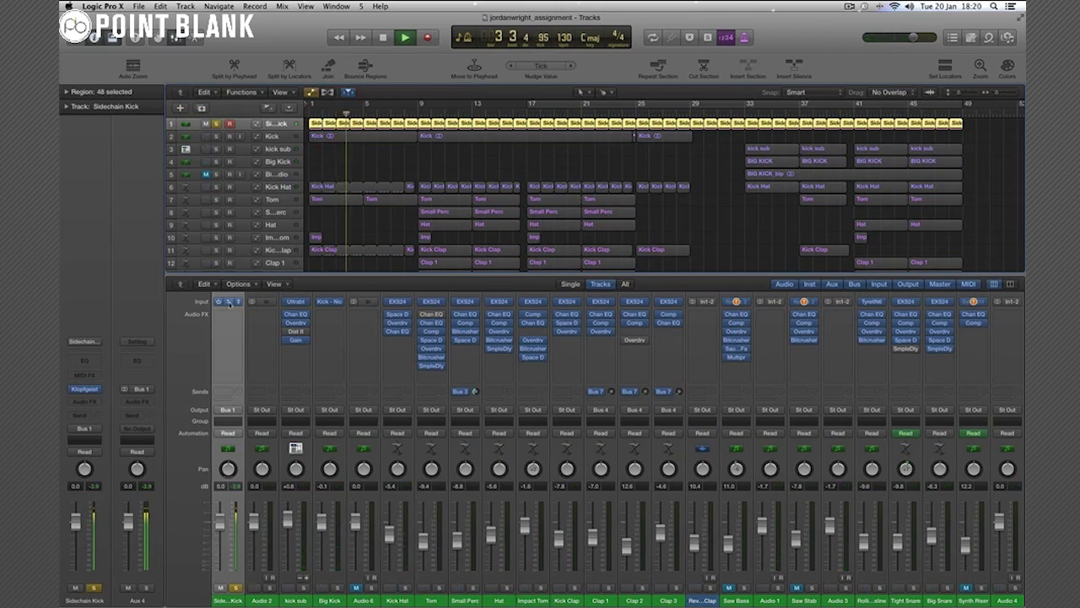
Route the Sidechain Kick's output to Stereo Output, then back to Bus 1 (Aux 4).
{"action": "left_click", "coordinate": [98, 429]}
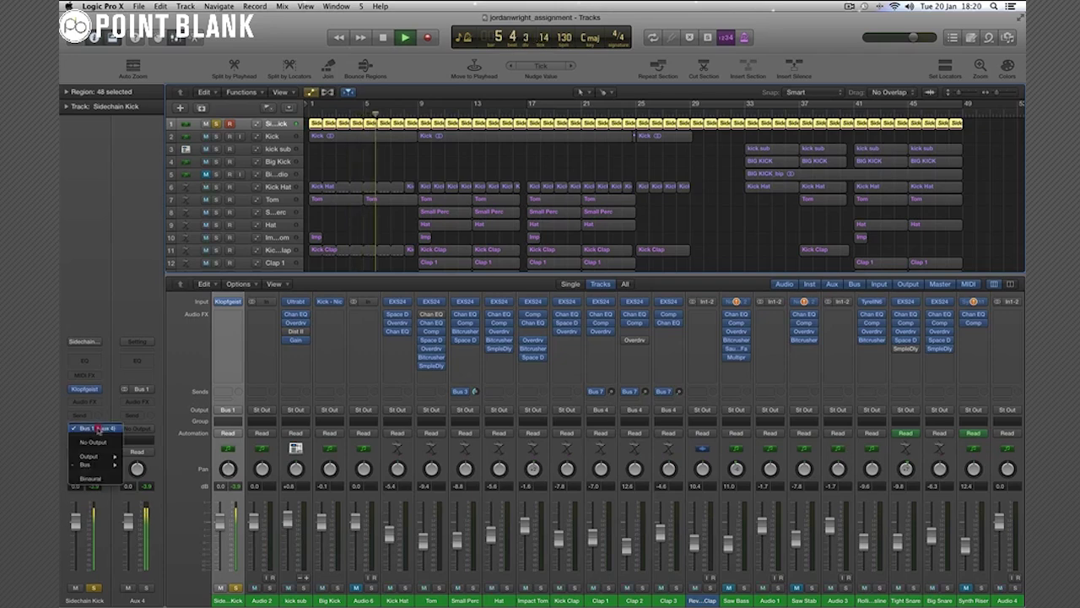
{"action": "mouse_move", "coordinate": [99, 457]}
{"action": "left_click", "coordinate": [144, 456]}
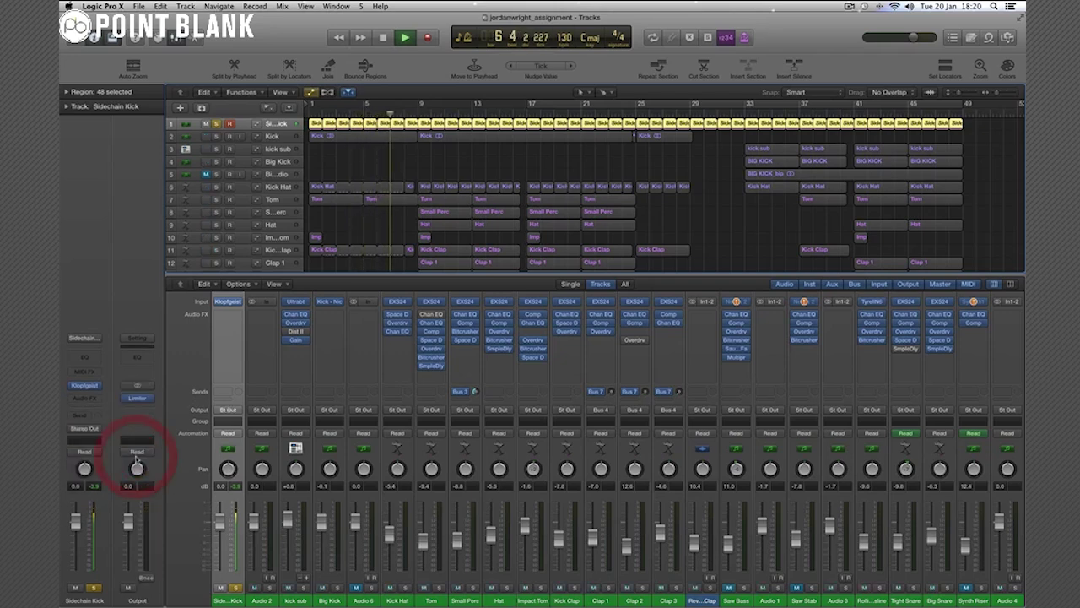
{"action": "left_click", "coordinate": [96, 430]}
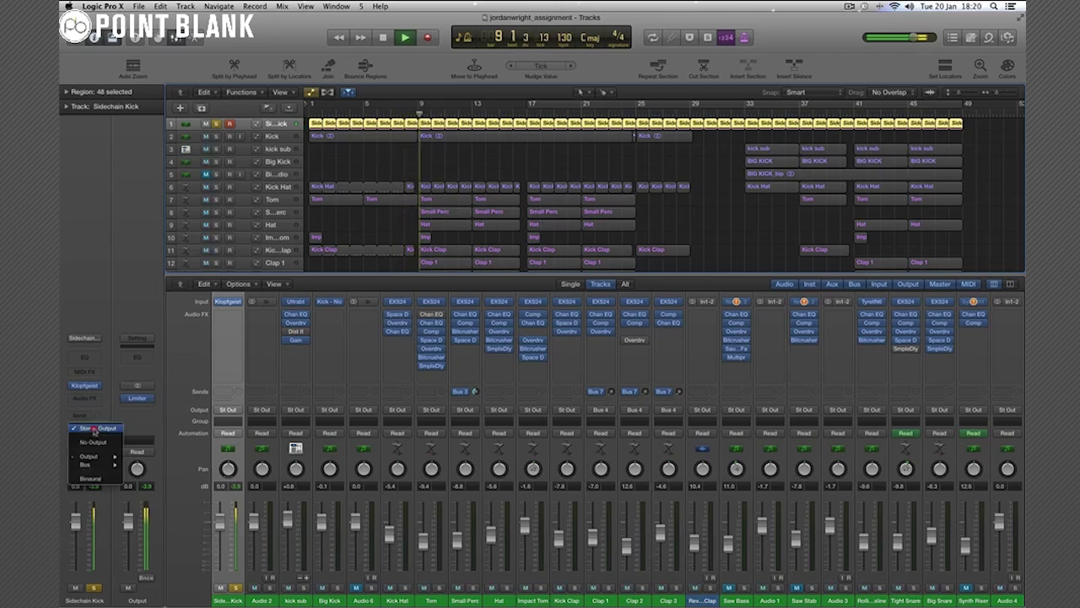
{"action": "mouse_move", "coordinate": [99, 464]}
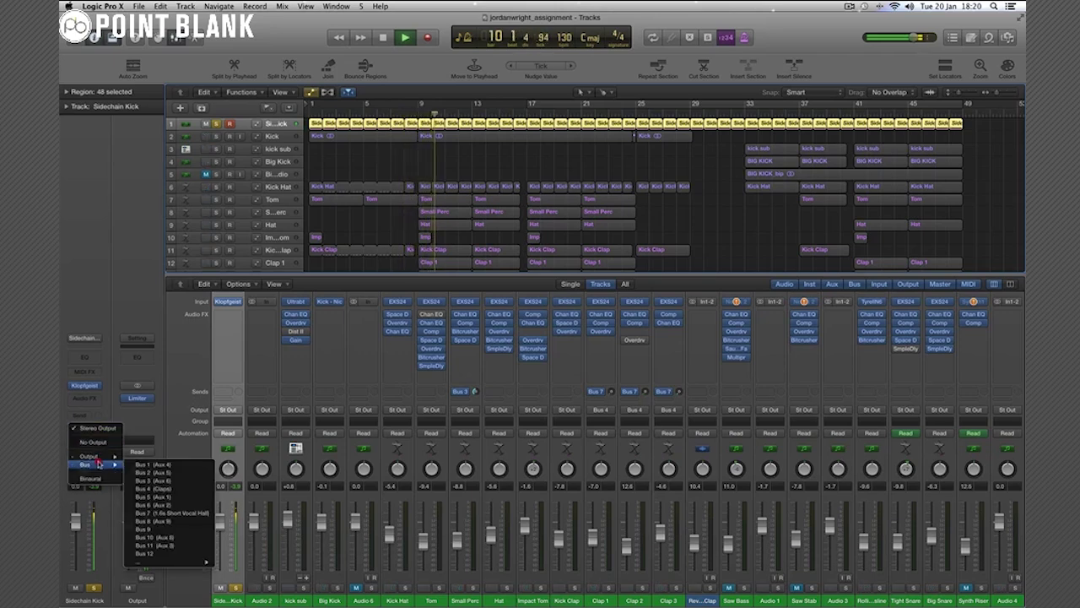
{"action": "left_click", "coordinate": [134, 463]}
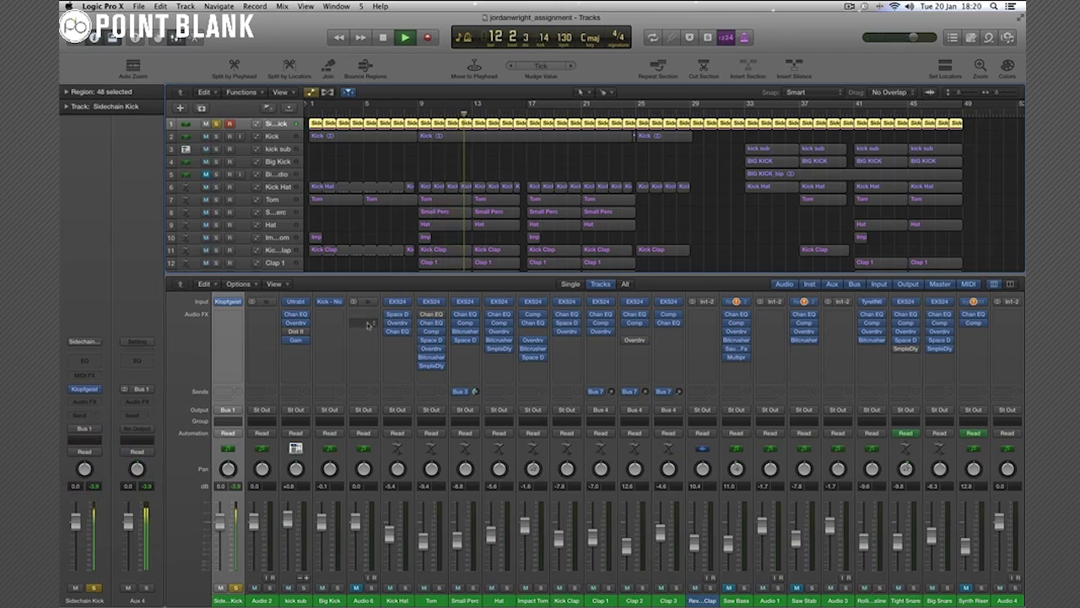
Take the Sidechain Kick out of solo with S so the full mix plays.
{"action": "key", "text": "s"}
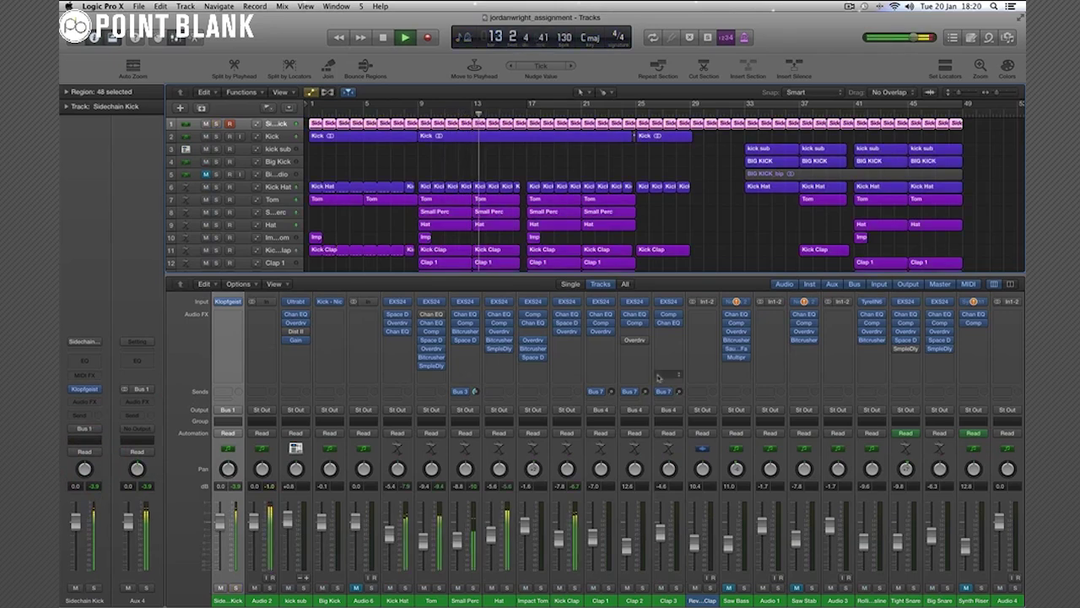
{"action": "scroll", "coordinate": [659, 378], "scroll_direction": "up", "scroll_amount": 3}
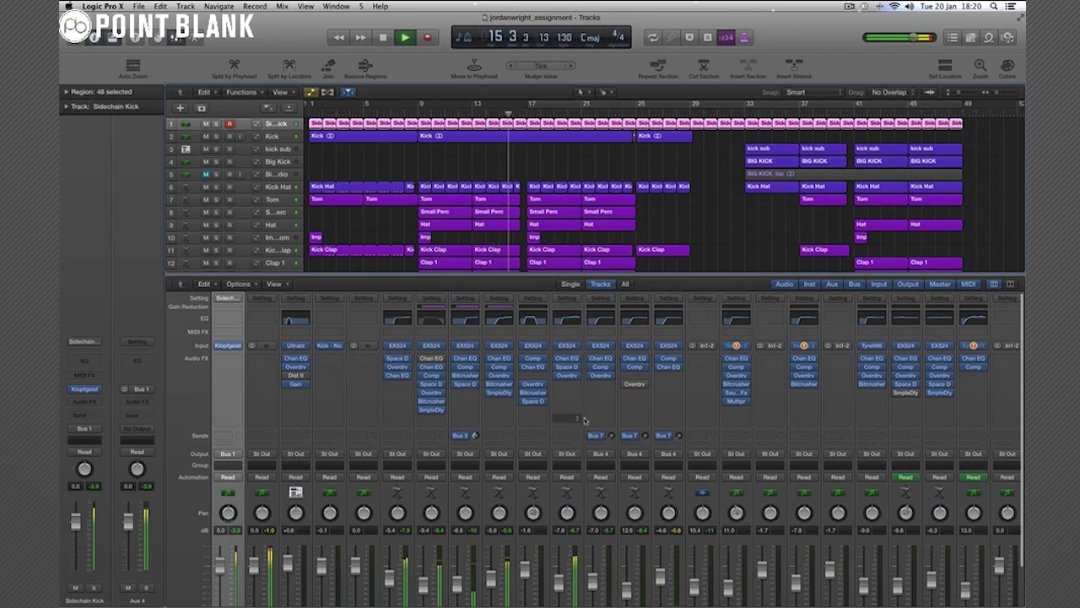
{"action": "scroll", "coordinate": [471, 358], "scroll_direction": "down", "scroll_amount": 3}
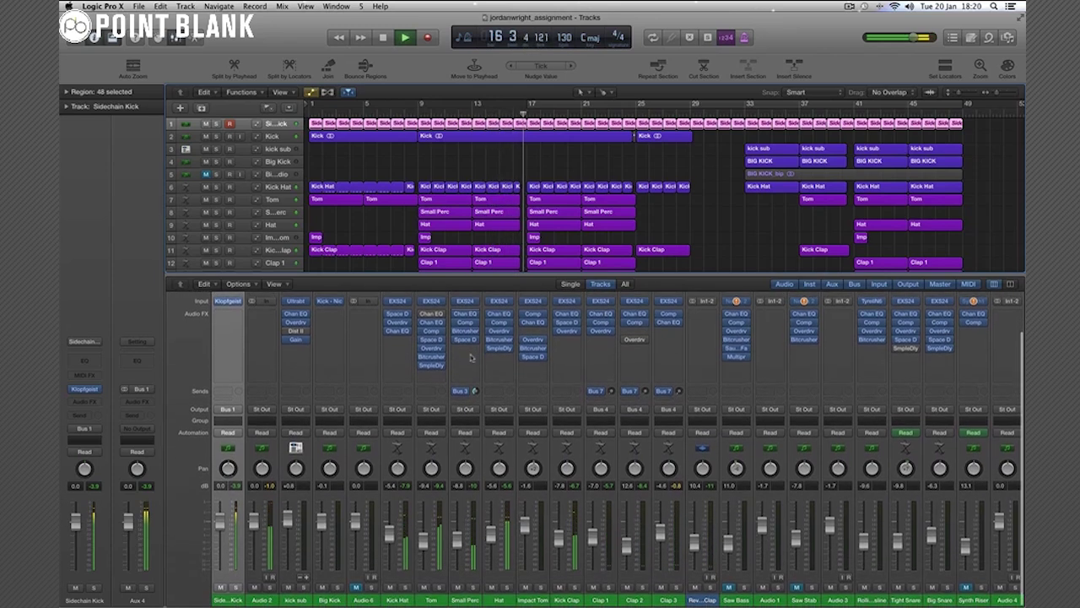
Briefly solo the Kick Hat and Audio 2 kick tracks, enlarging Audio 2 to see waveforms.
{"action": "left_click", "coordinate": [183, 187]}
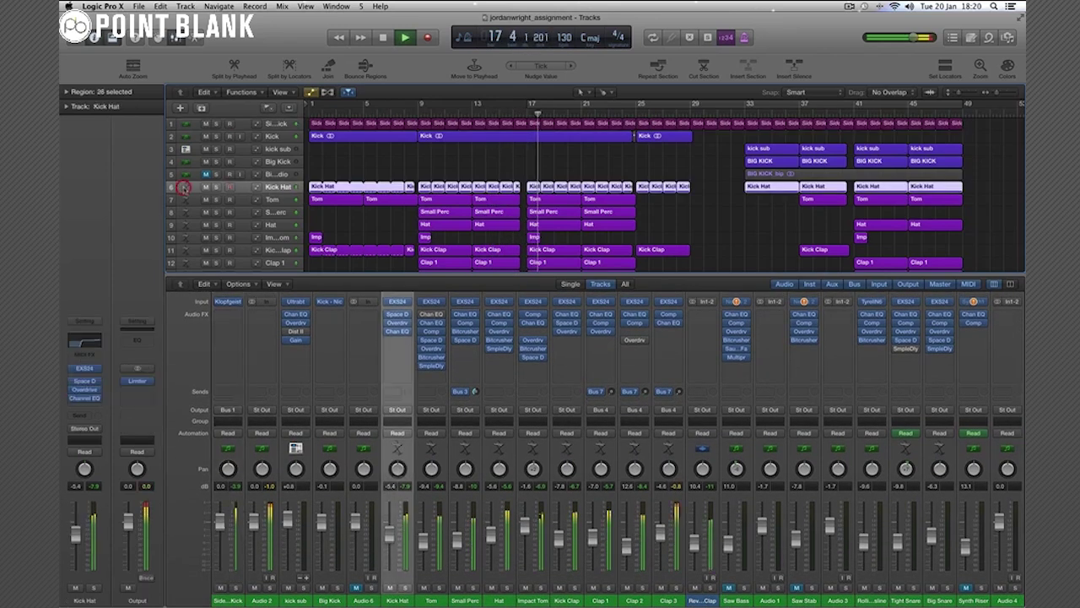
{"action": "left_click", "coordinate": [216, 187]}
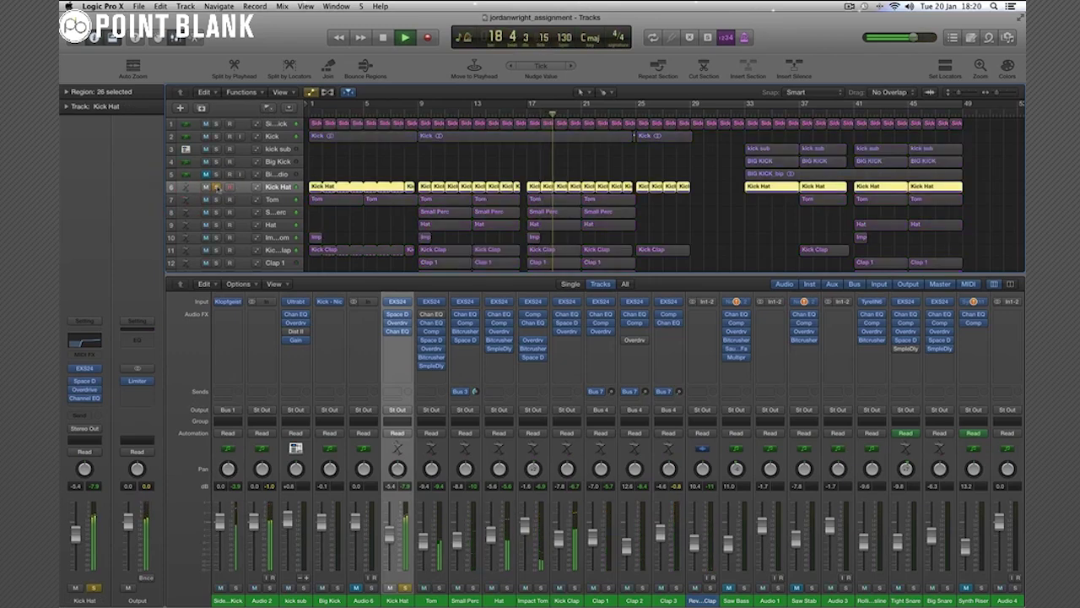
{"action": "left_click", "coordinate": [217, 187]}
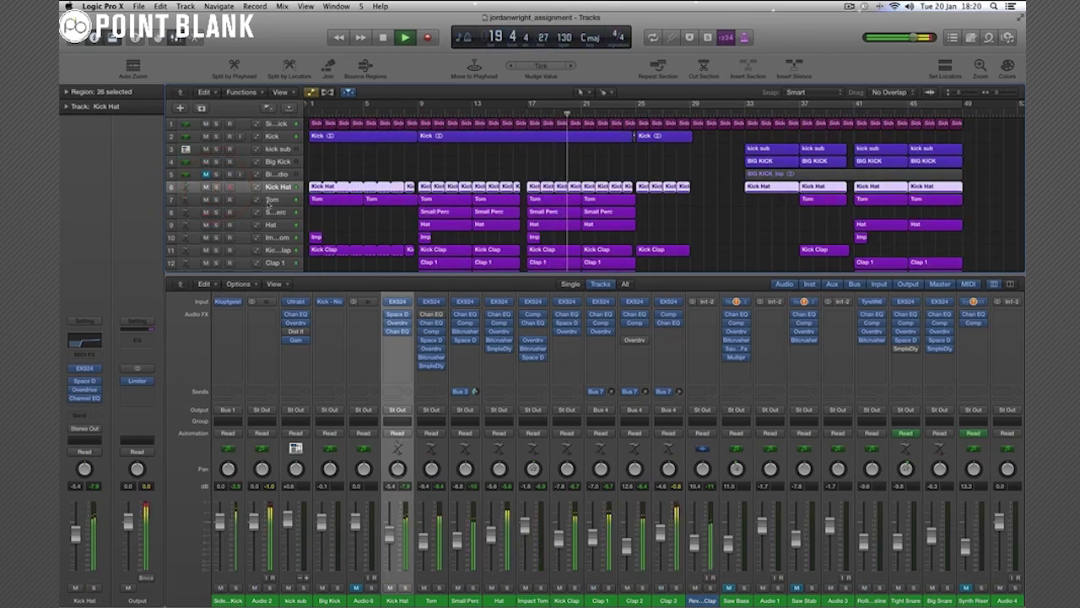
{"action": "left_click", "coordinate": [207, 136]}
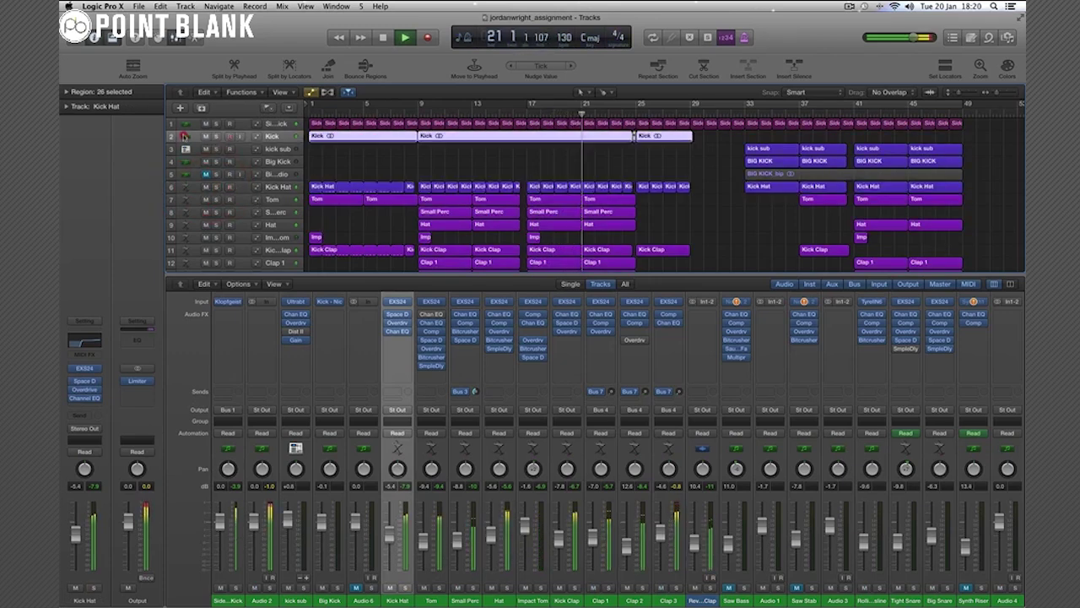
{"action": "left_click", "coordinate": [132, 67]}
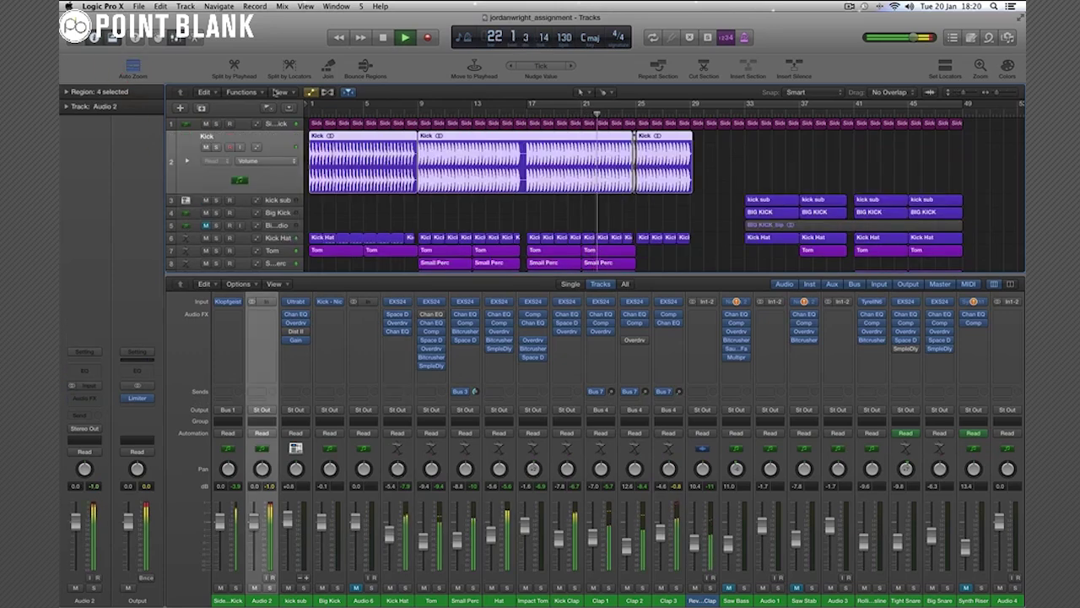
{"action": "left_click", "coordinate": [216, 147]}
{"action": "left_click", "coordinate": [216, 147]}
{"action": "scroll", "coordinate": [319, 173], "scroll_direction": "down", "scroll_amount": 2}
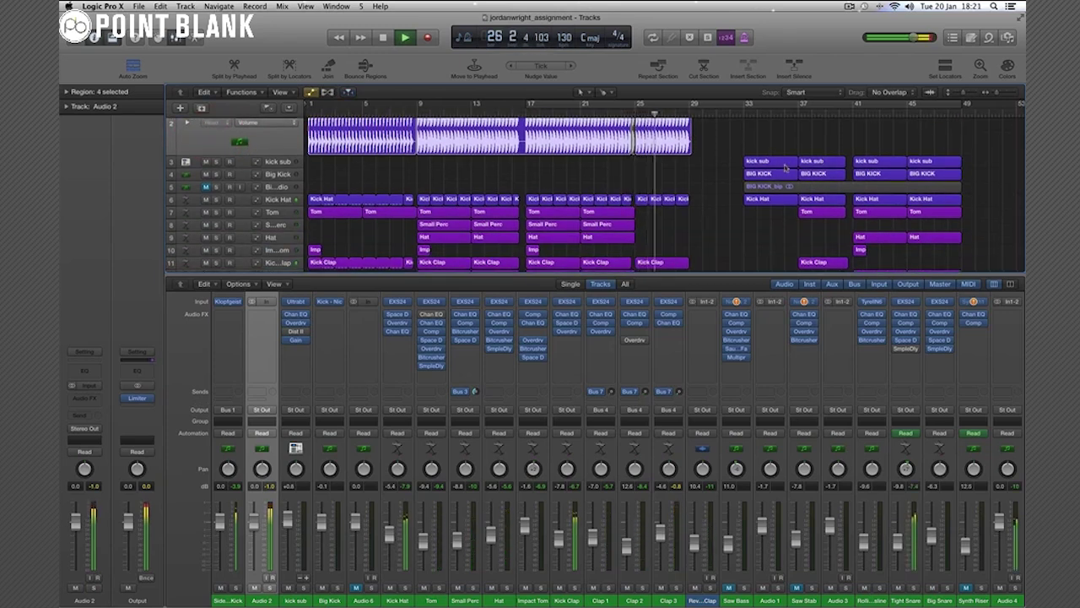
Select the kick sub and BIG KICK regions at bar 33, then mute and unmute Kick Hat.
{"action": "left_click", "coordinate": [784, 161]}
{"action": "left_click", "coordinate": [775, 174]}
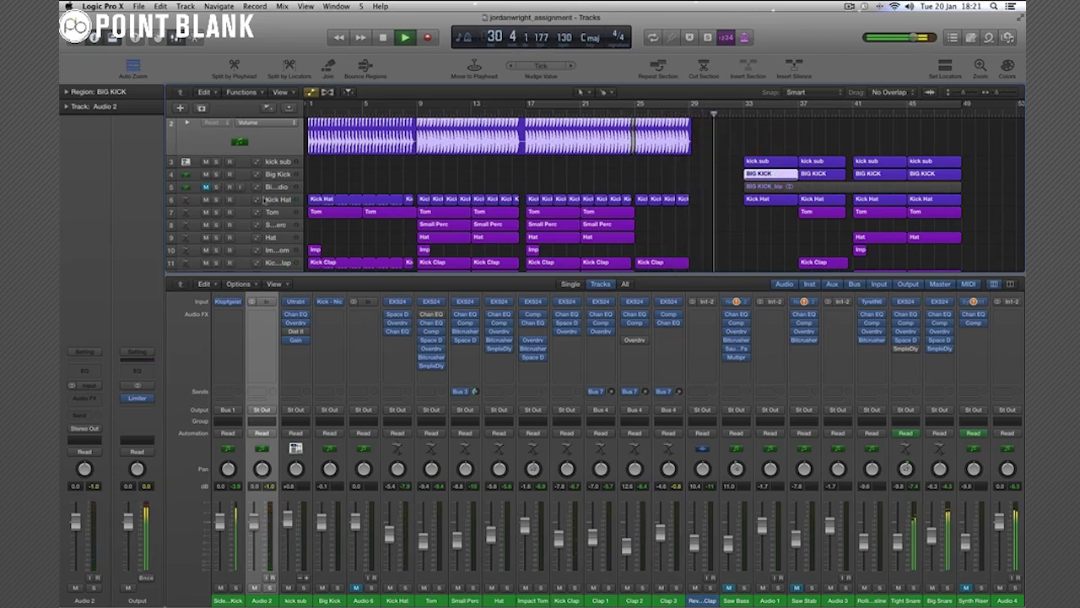
{"action": "left_click", "coordinate": [191, 197]}
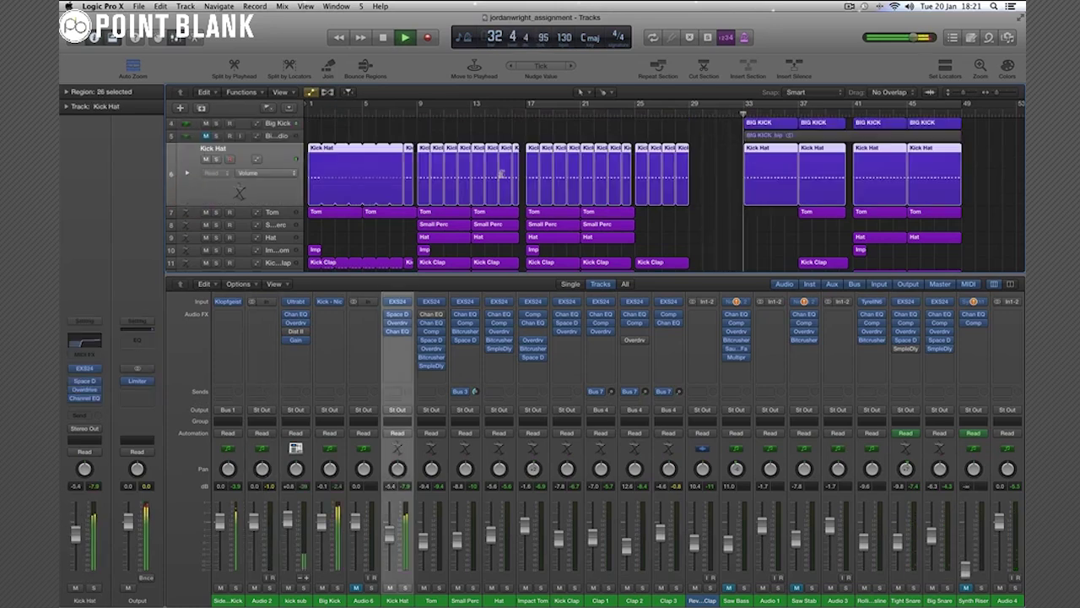
{"action": "left_click", "coordinate": [206, 159]}
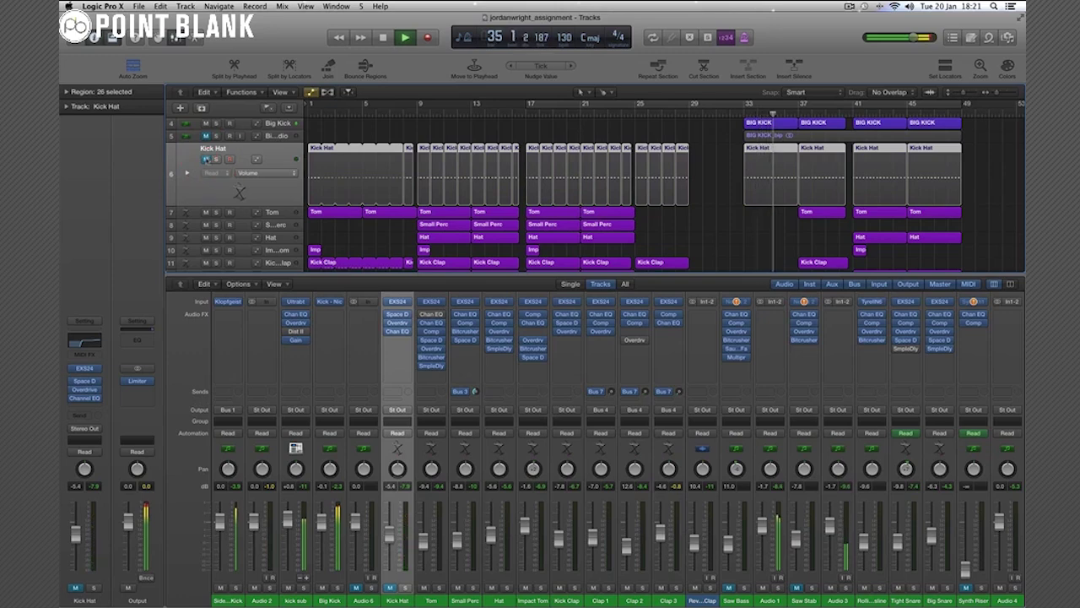
{"action": "left_click", "coordinate": [206, 158]}
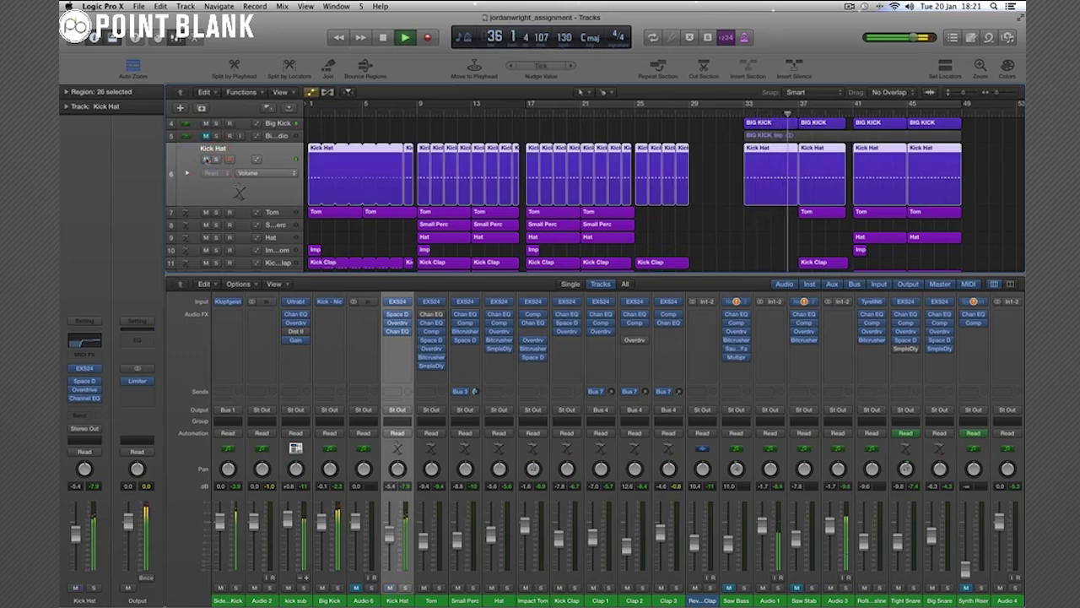
{"action": "scroll", "coordinate": [252, 162], "scroll_direction": "up", "scroll_amount": 3}
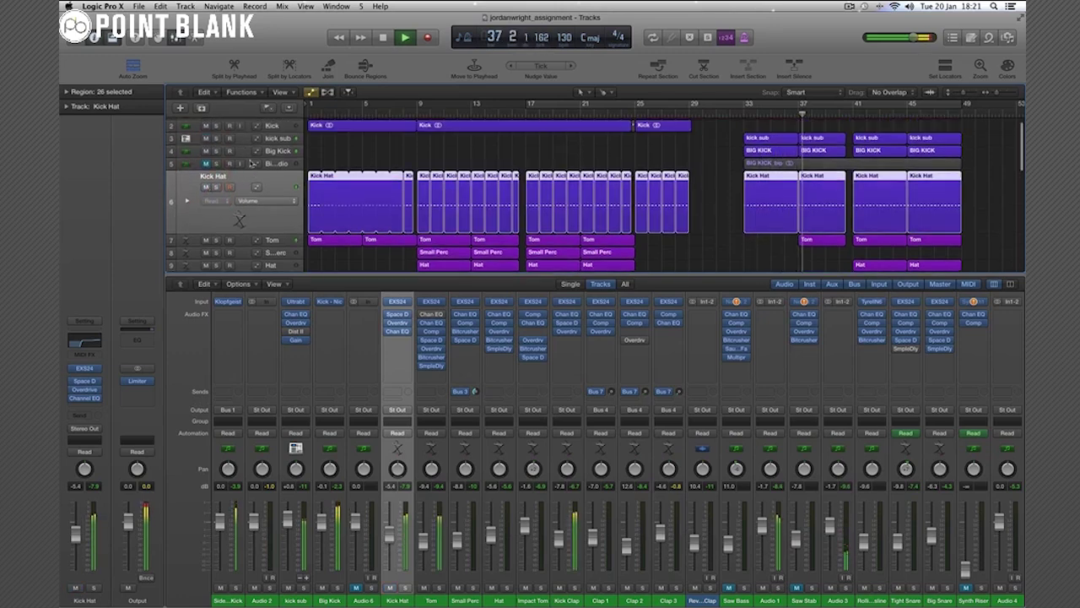
Expand the Kick, kick sub and Big Kick tracks, then open and close Big Kick's Kick synth window.
{"action": "left_click", "coordinate": [278, 136]}
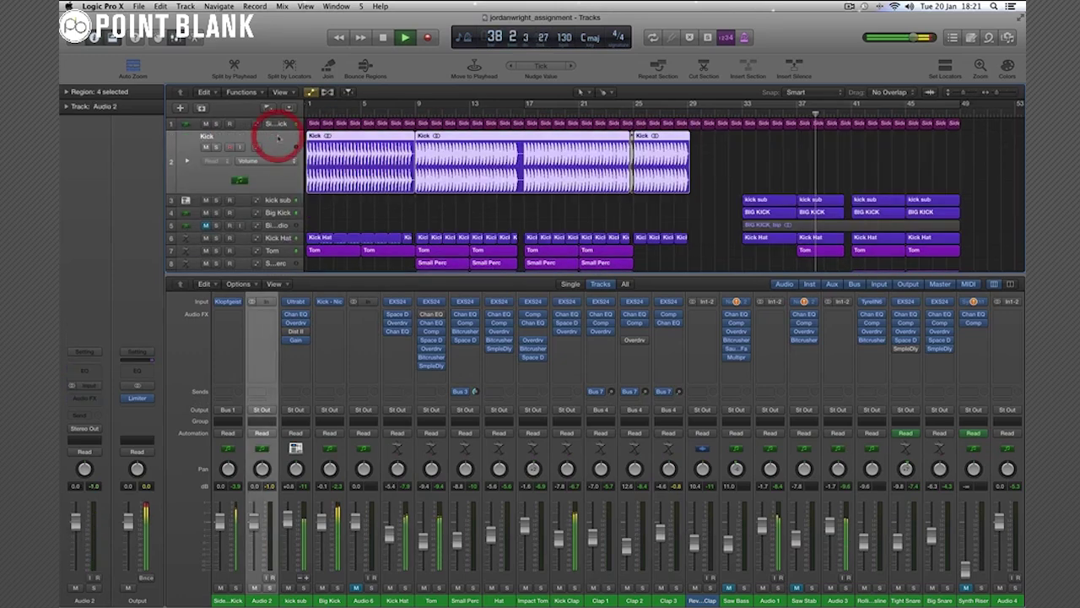
{"action": "left_click", "coordinate": [278, 200]}
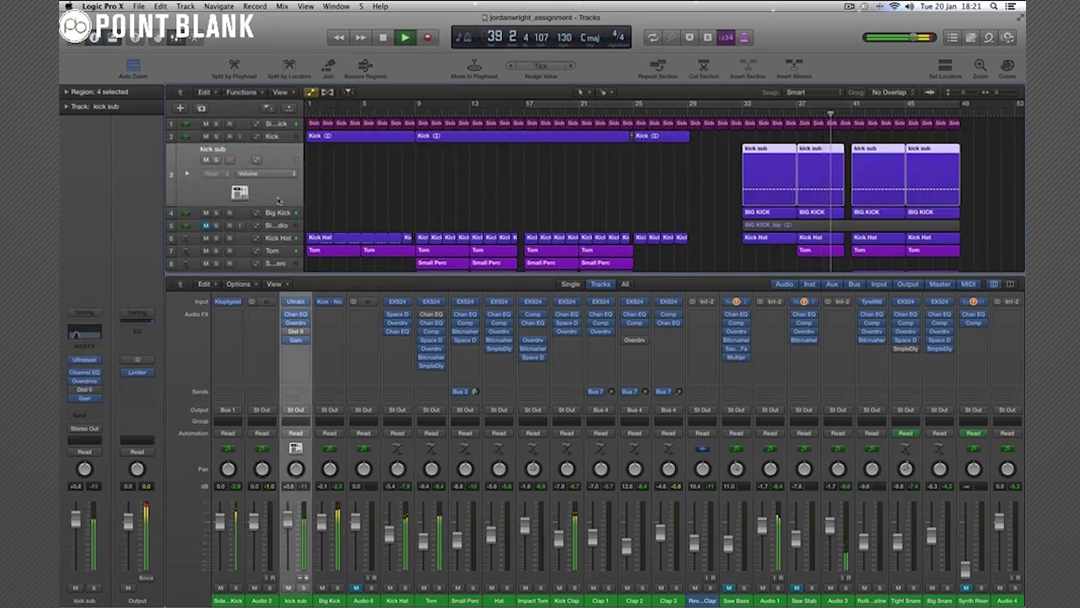
{"action": "left_click", "coordinate": [275, 211]}
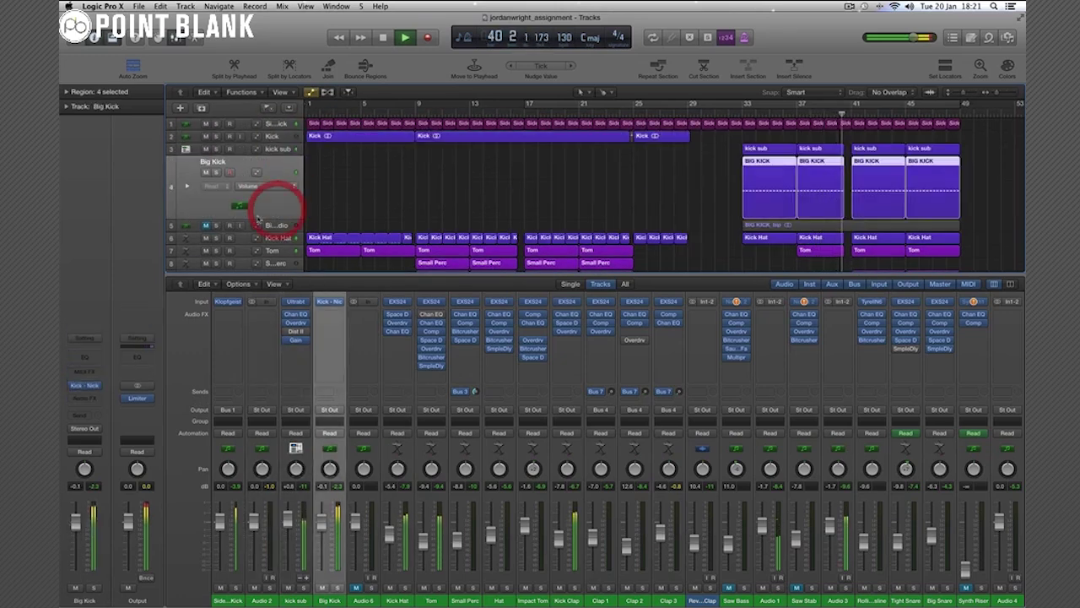
{"action": "left_click", "coordinate": [85, 386]}
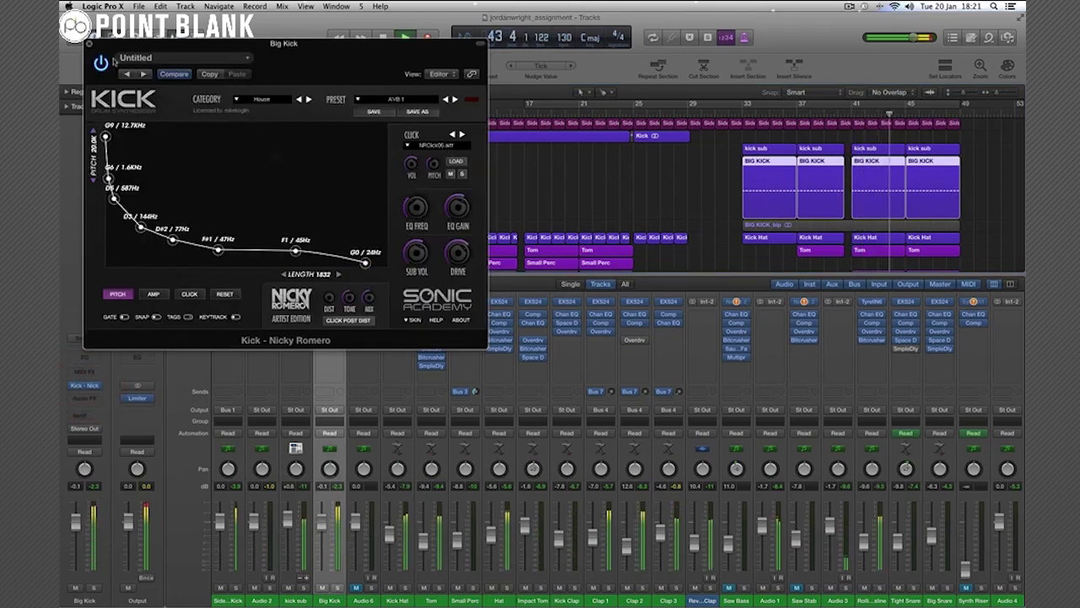
{"action": "left_click", "coordinate": [90, 44]}
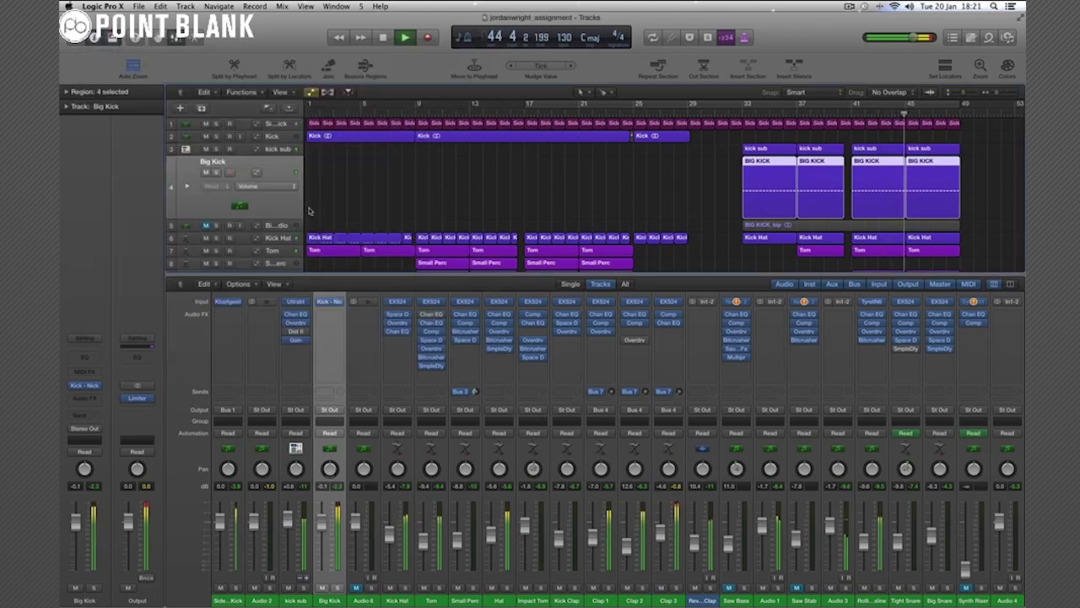
{"action": "scroll", "coordinate": [371, 190], "scroll_direction": "down", "scroll_amount": 3}
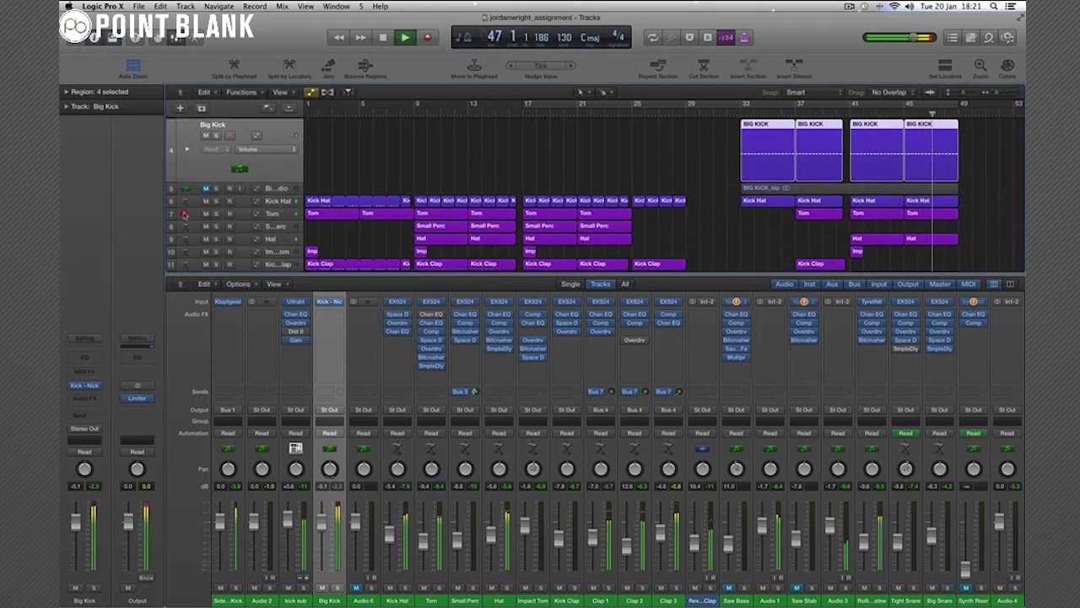
Solo the Tom track and loop-play bars 41 to 47.
{"action": "left_click", "coordinate": [191, 213]}
{"action": "key", "text": "s"}
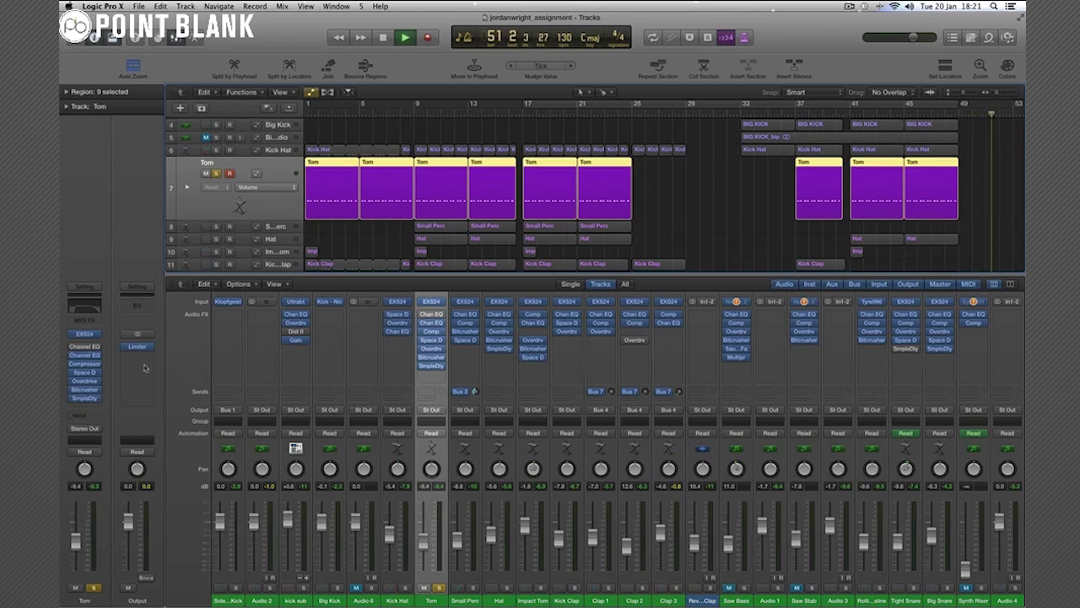
{"action": "key", "text": "space"}
{"action": "left_click", "coordinate": [854, 98]}
{"action": "left_click", "coordinate": [851, 103]}
{"action": "left_click_drag", "start_coordinate": [851, 104], "coordinate": [953, 106]}
{"action": "key", "text": "space"}
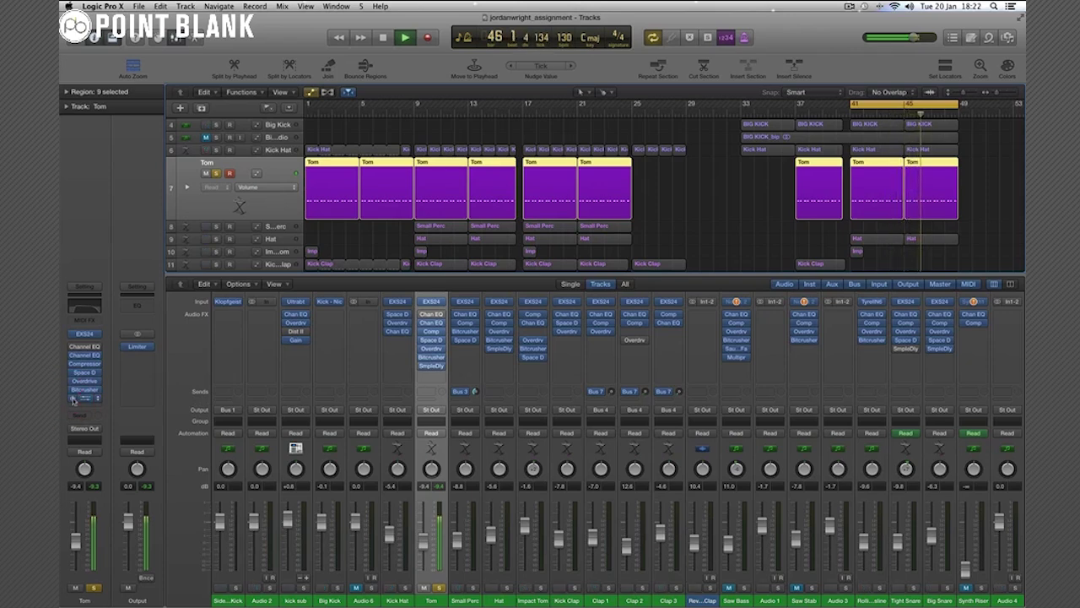
Open Tom's empty Audio FX slot and browse to Utility Gain Stereo.
{"action": "left_click", "coordinate": [441, 374]}
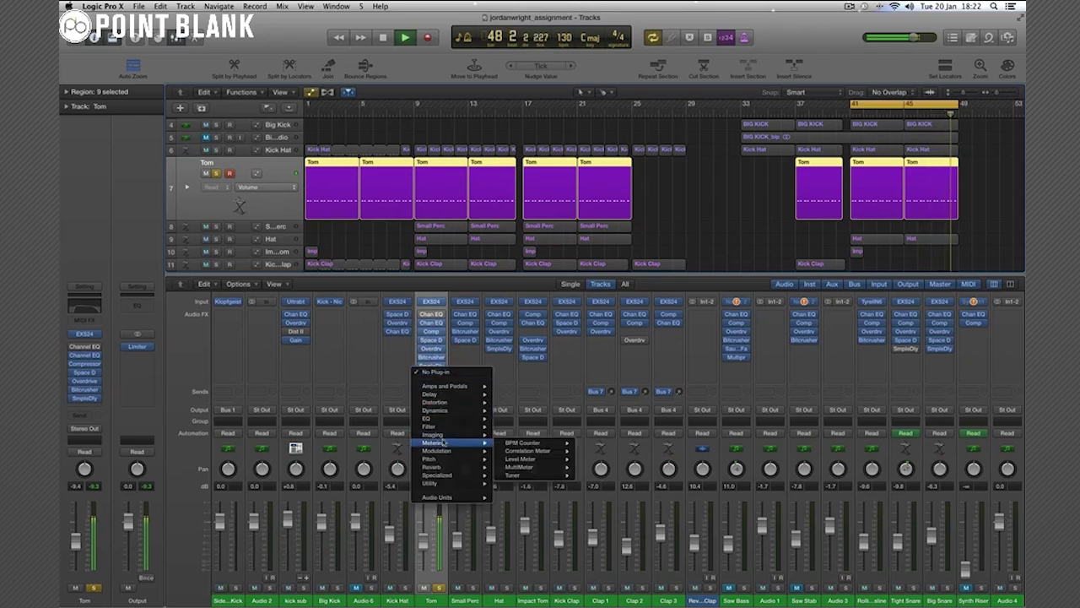
{"action": "mouse_move", "coordinate": [435, 483]}
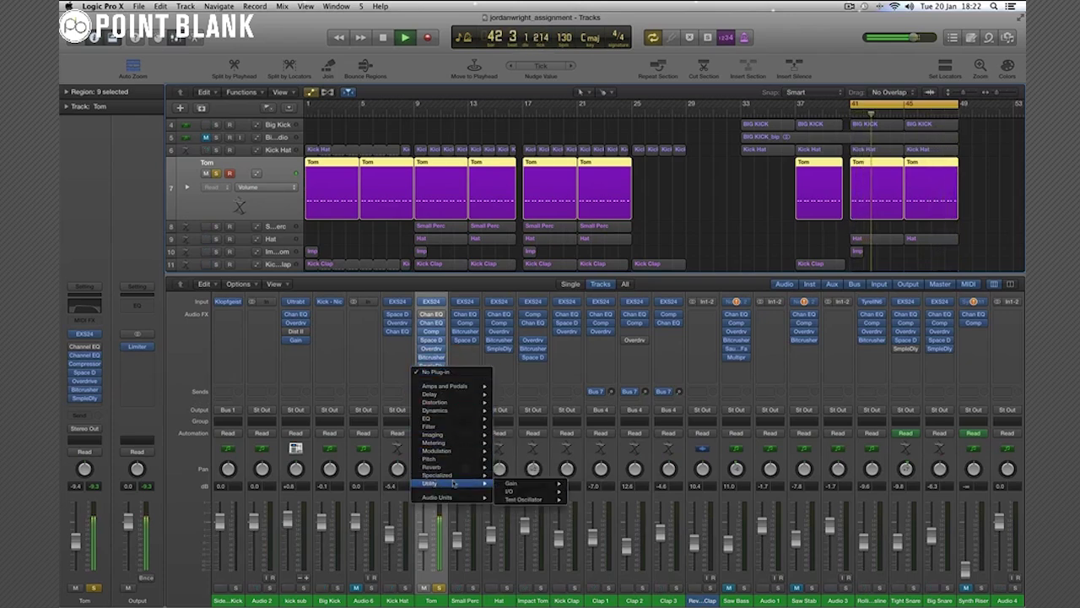
{"action": "mouse_move", "coordinate": [501, 484]}
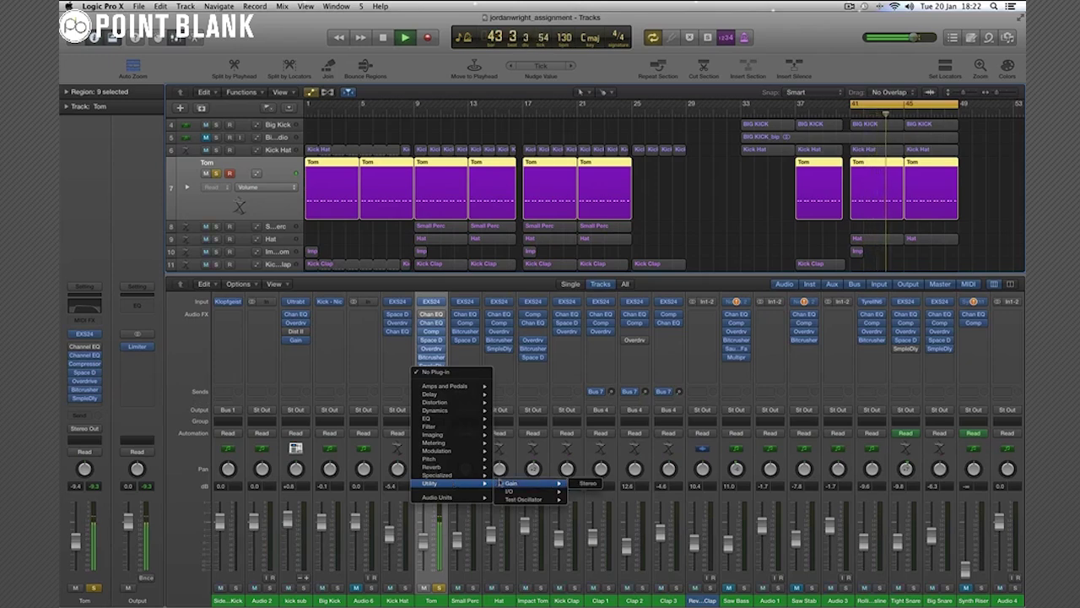
Insert a stereo Gain on the Tom channel and compare its Mono switch on and off.
{"action": "left_click", "coordinate": [583, 483]}
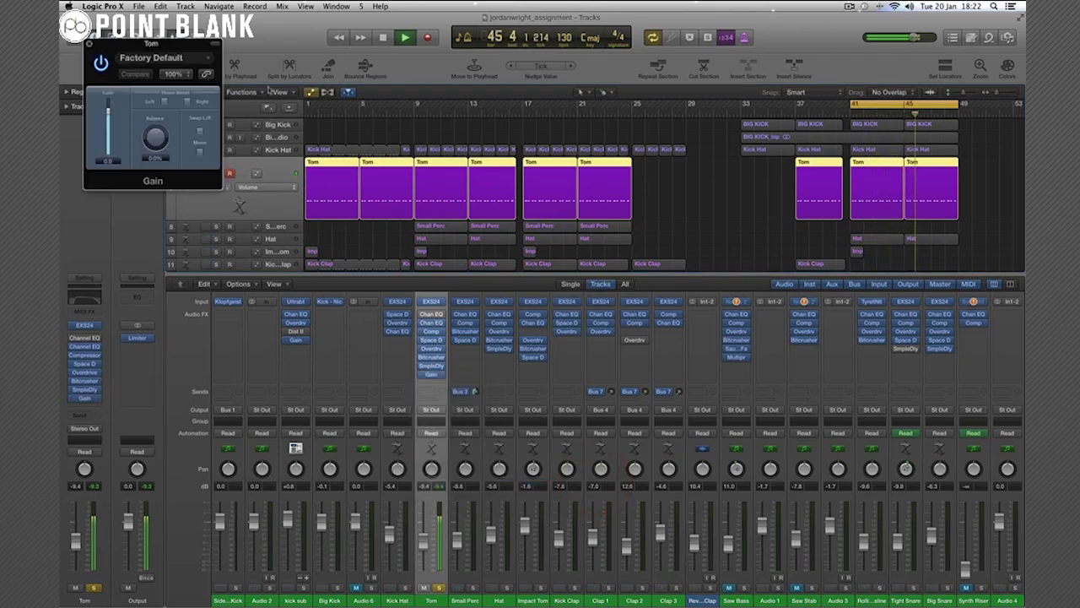
{"action": "left_click_drag", "start_coordinate": [182, 49], "coordinate": [631, 294]}
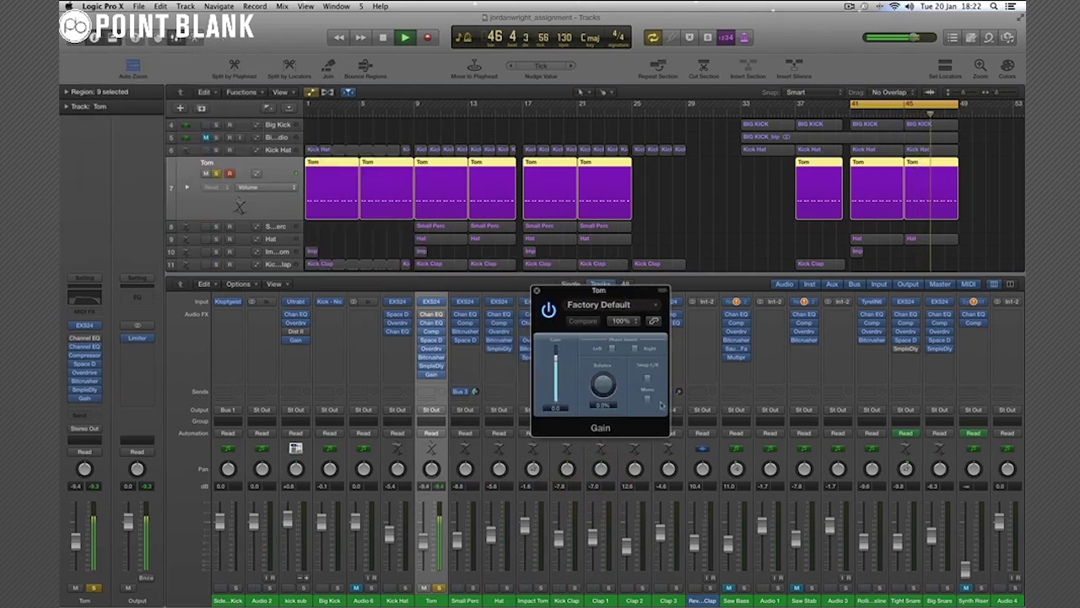
{"action": "left_click", "coordinate": [648, 400]}
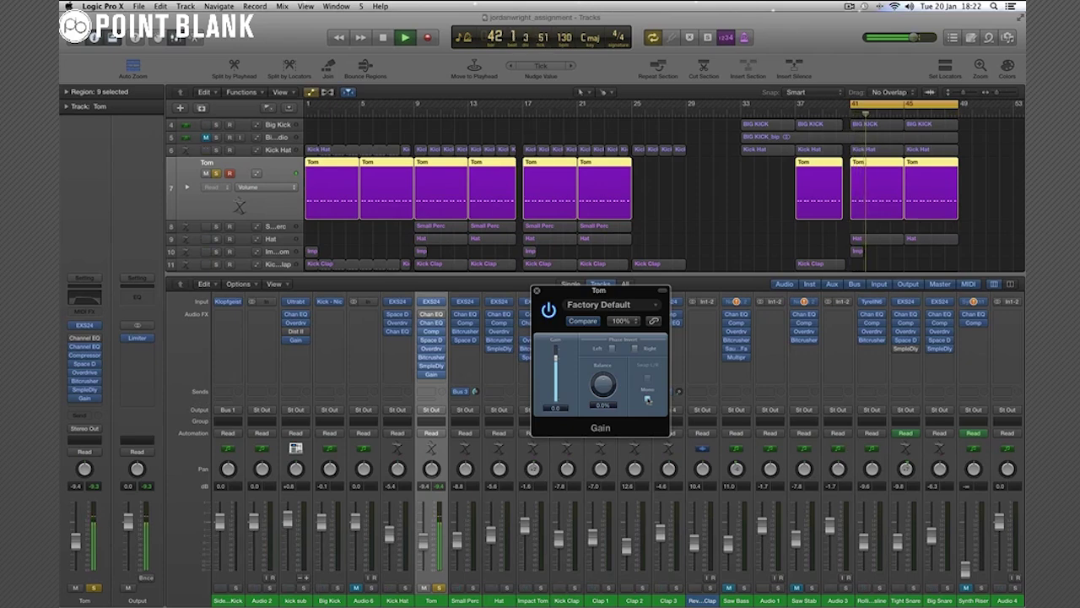
{"action": "left_click", "coordinate": [648, 400]}
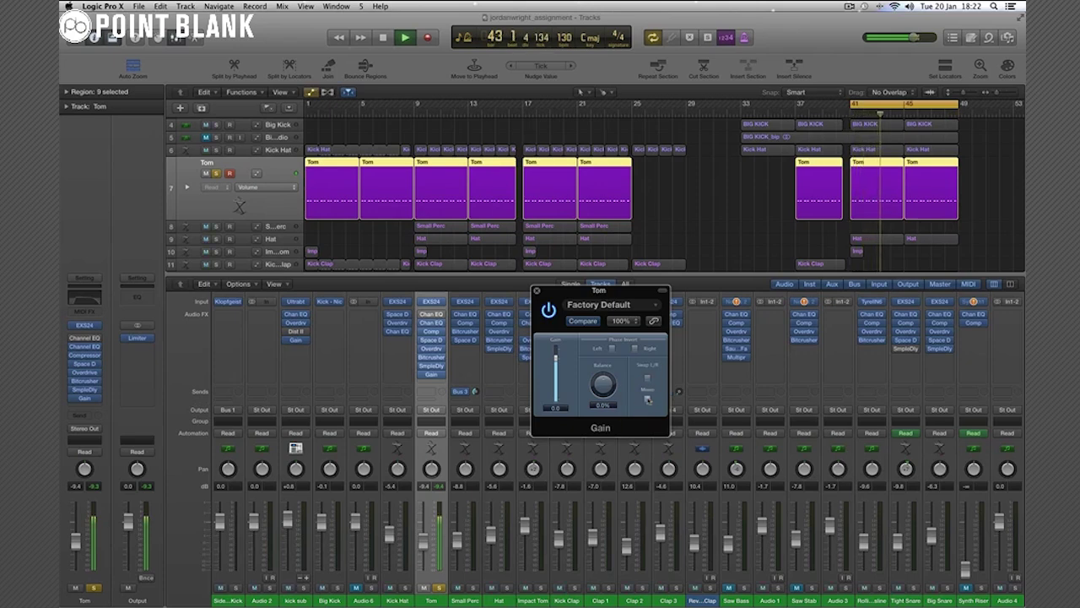
{"action": "left_click", "coordinate": [648, 400]}
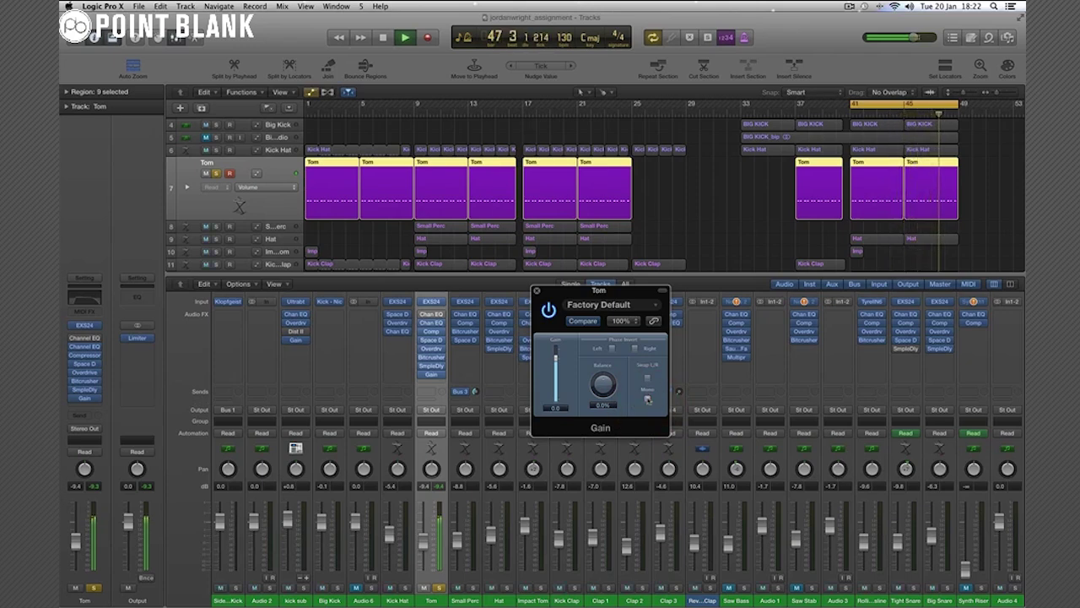
{"action": "left_click", "coordinate": [647, 400]}
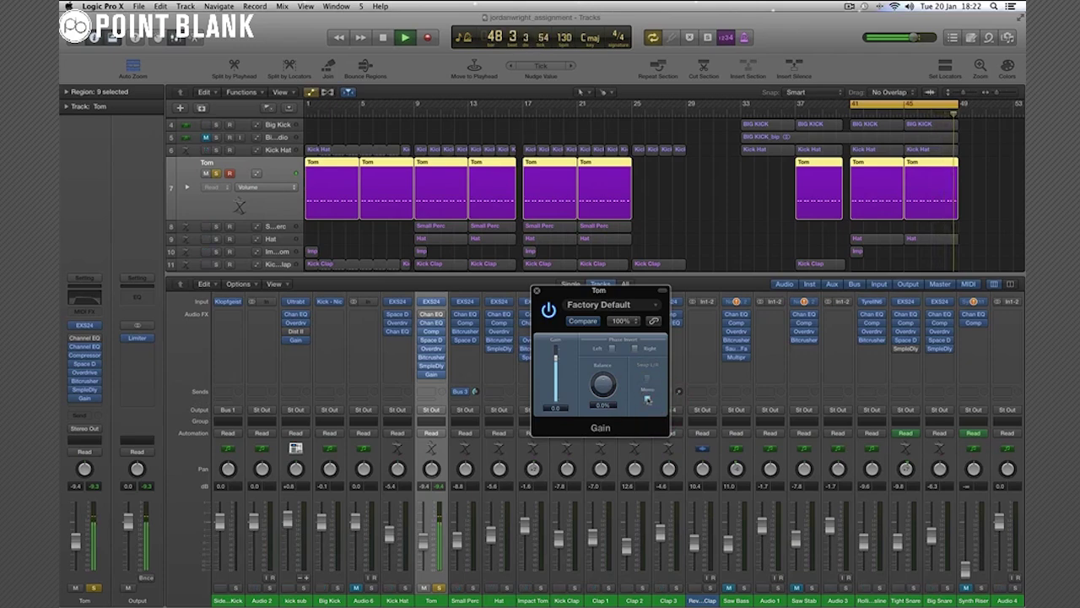
Set Tom's Sample Delay right channel to 404 samples and close the Gain window.
{"action": "left_click", "coordinate": [430, 366]}
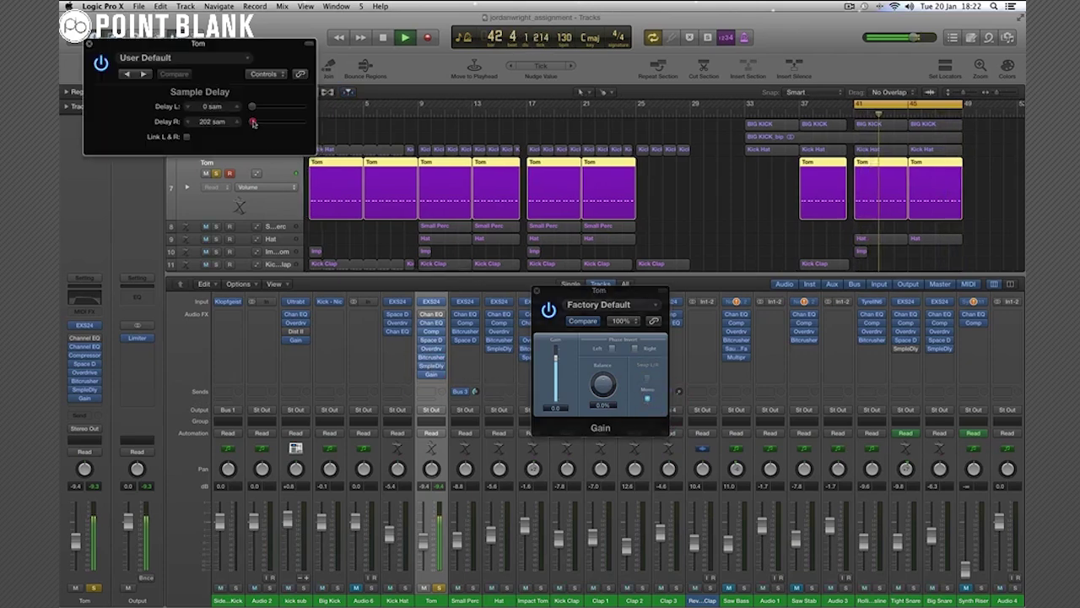
{"action": "left_click_drag", "start_coordinate": [254, 122], "coordinate": [254, 122]}
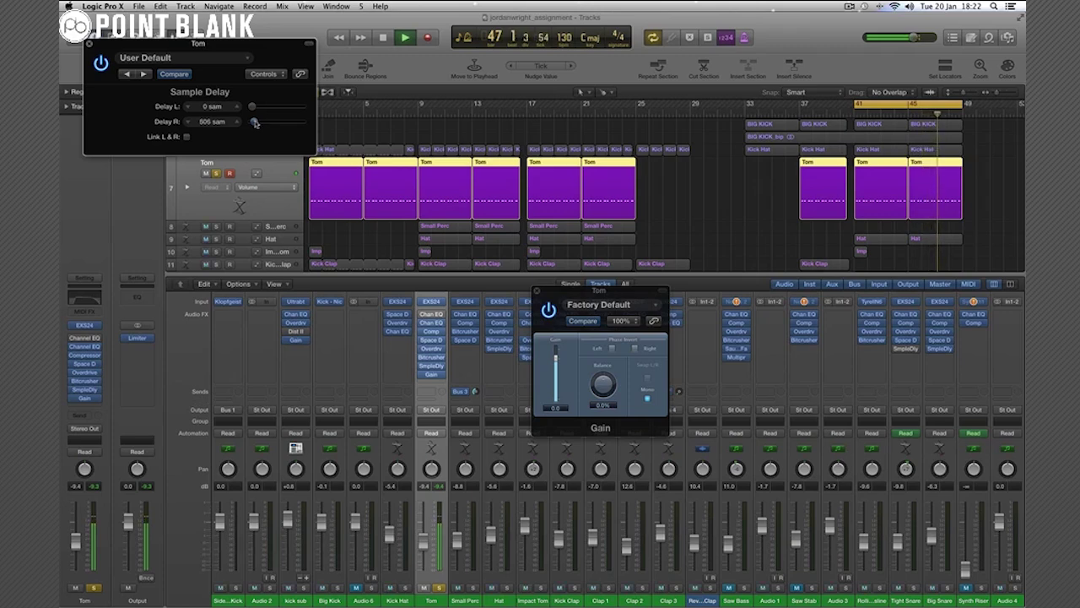
{"action": "left_click_drag", "start_coordinate": [255, 123], "coordinate": [255, 123]}
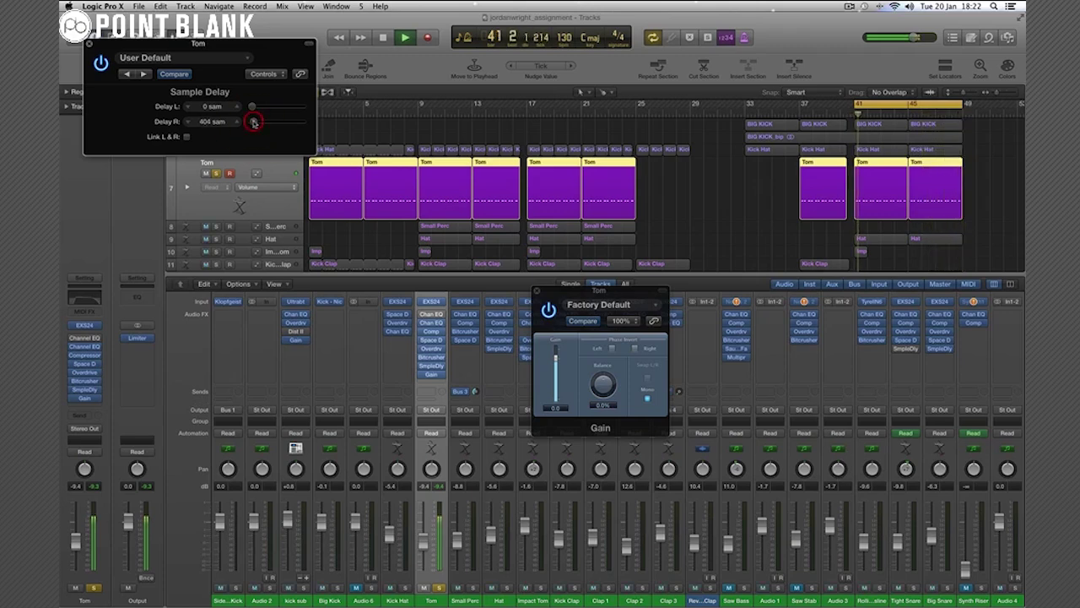
{"action": "left_click", "coordinate": [537, 291]}
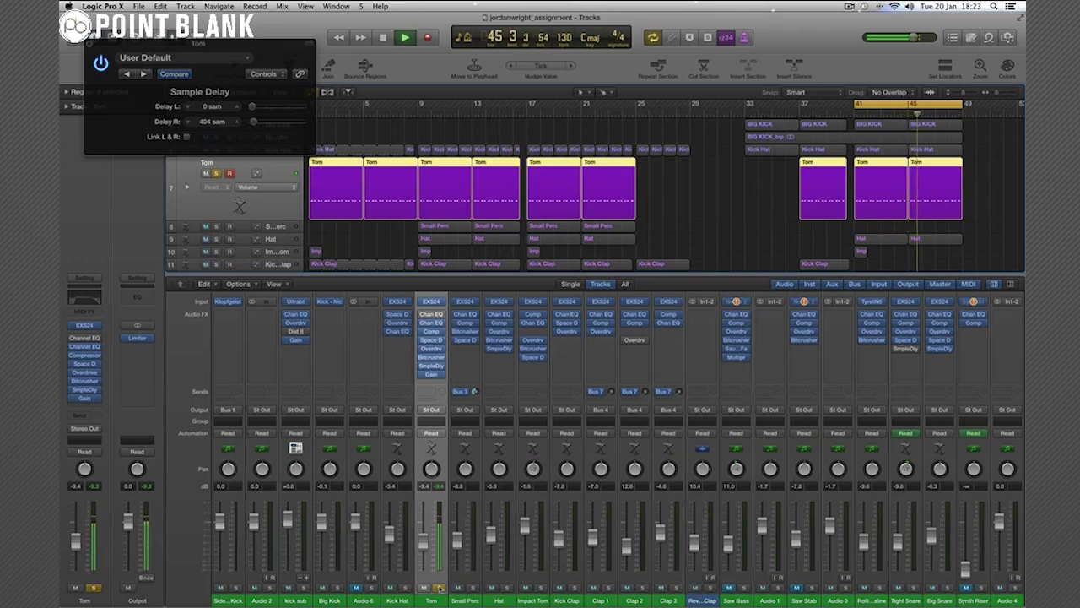
Toggle bypass on Tom's Gain and Sample Delay inserts, then unsolo Tom.
{"action": "left_click", "coordinate": [439, 587]}
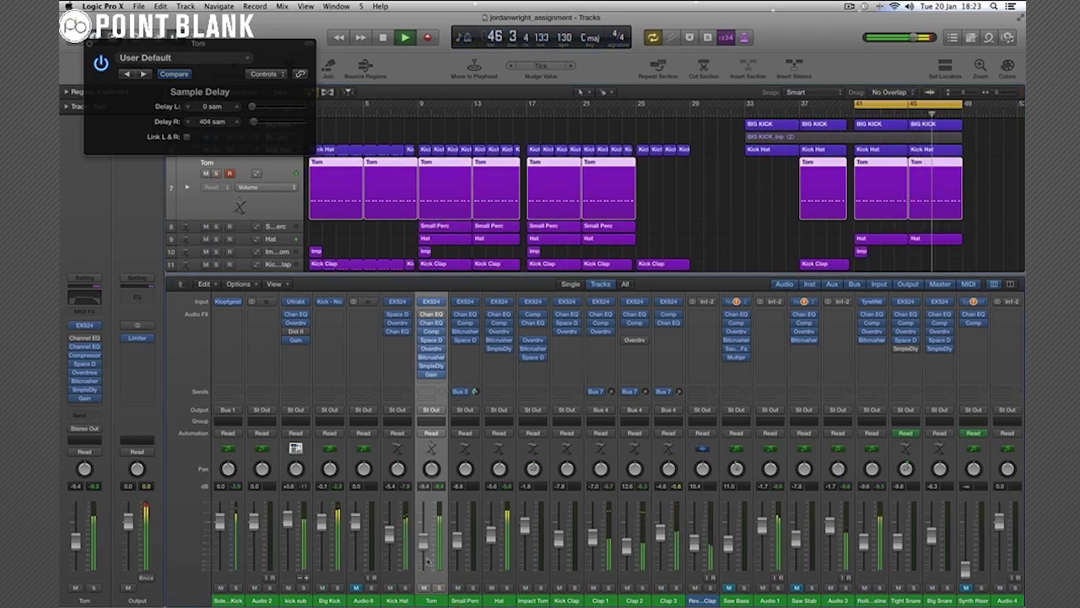
{"action": "left_click", "coordinate": [439, 587]}
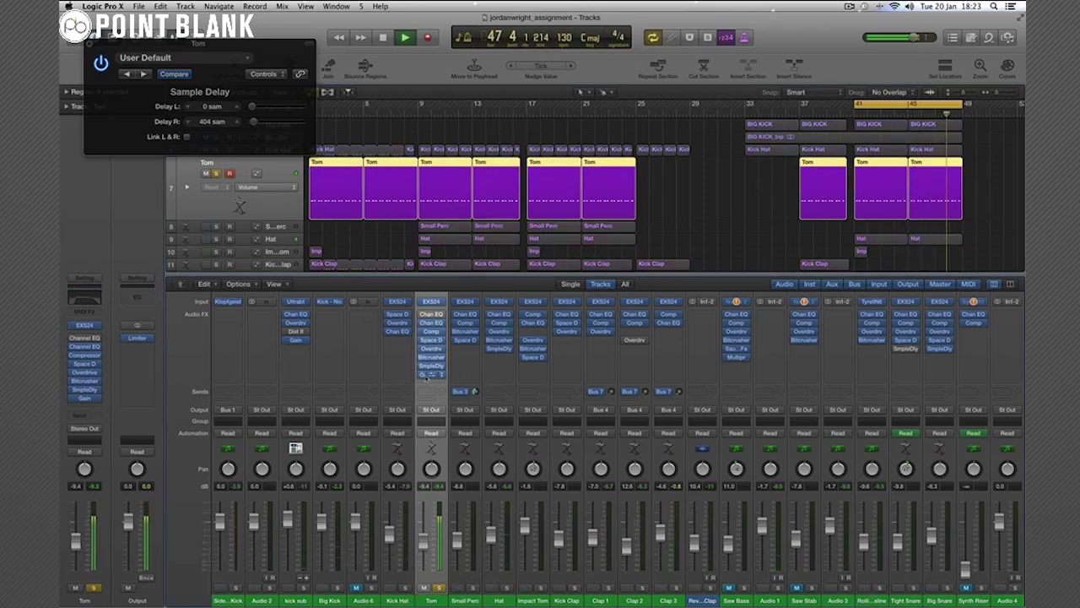
{"action": "left_click", "coordinate": [422, 374]}
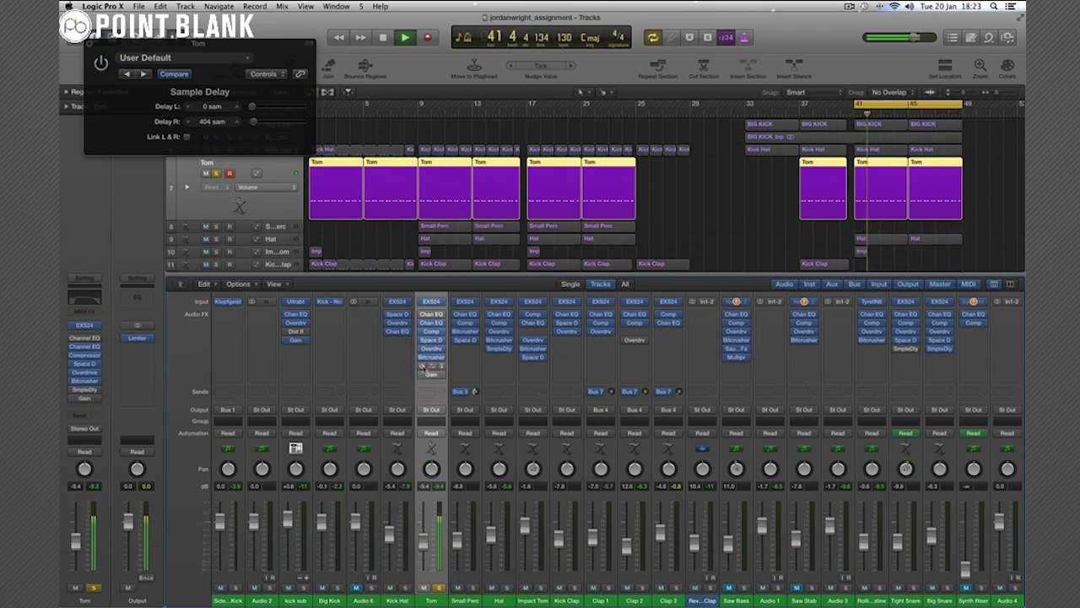
{"action": "left_click", "coordinate": [422, 365]}
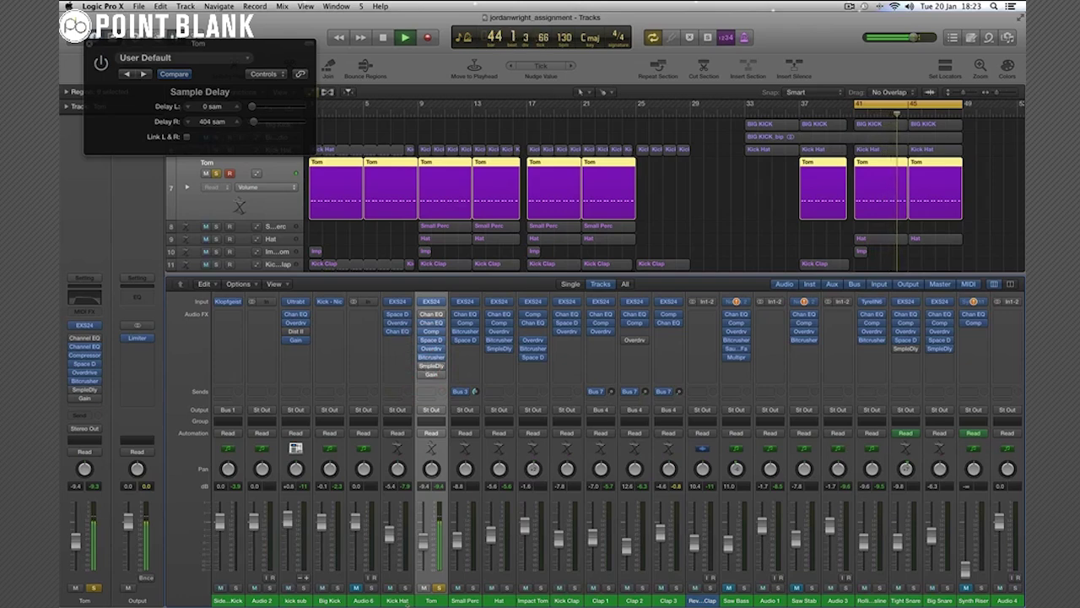
{"action": "left_click", "coordinate": [438, 588]}
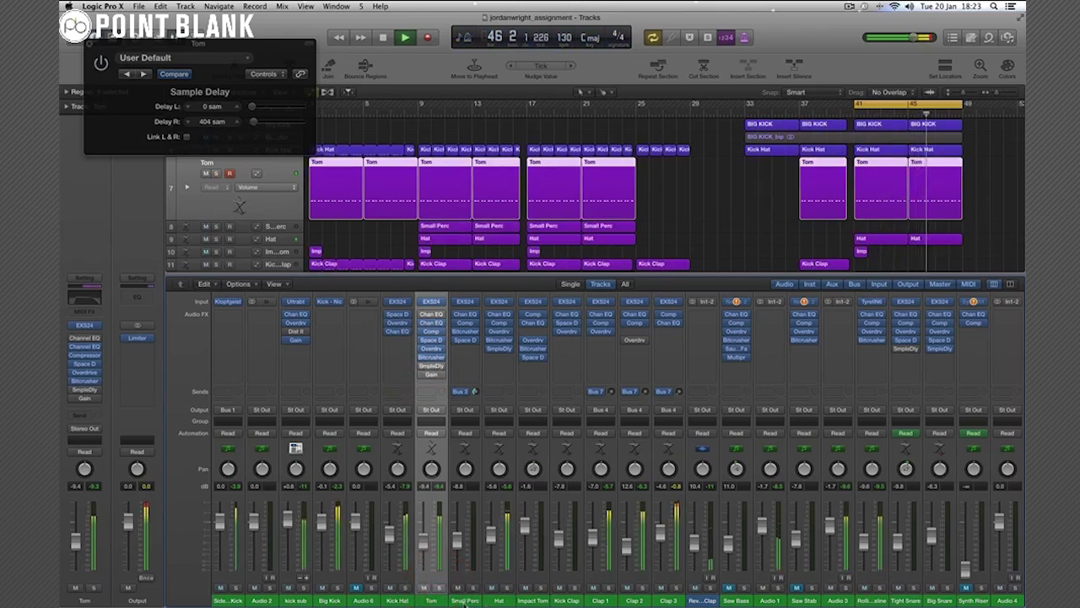
Solo the Hat track, open its Gain plug-in and bypass it.
{"action": "left_click", "coordinate": [509, 594]}
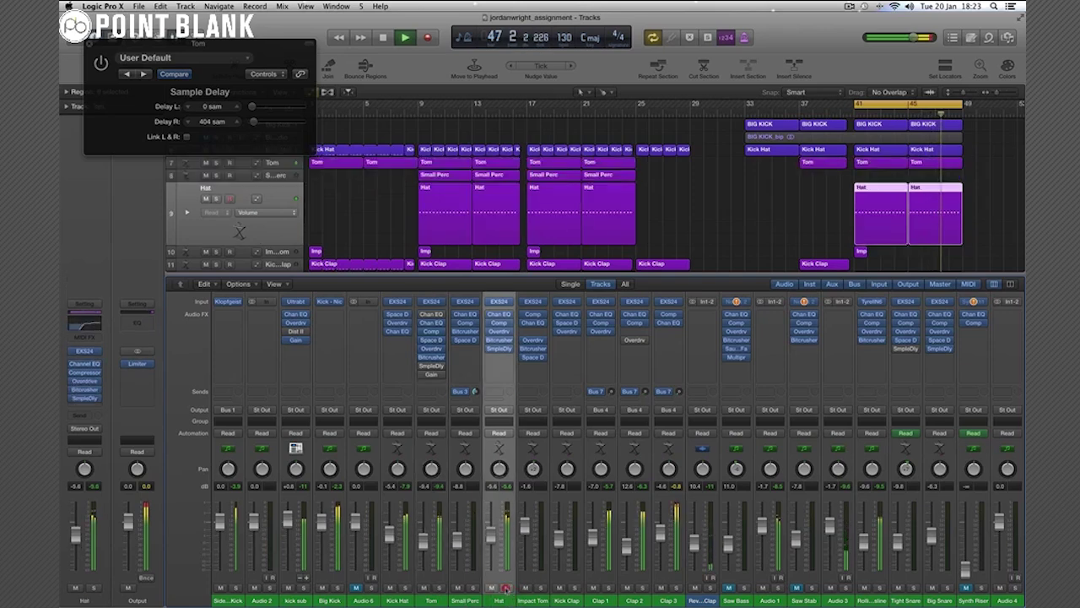
{"action": "left_click", "coordinate": [507, 588]}
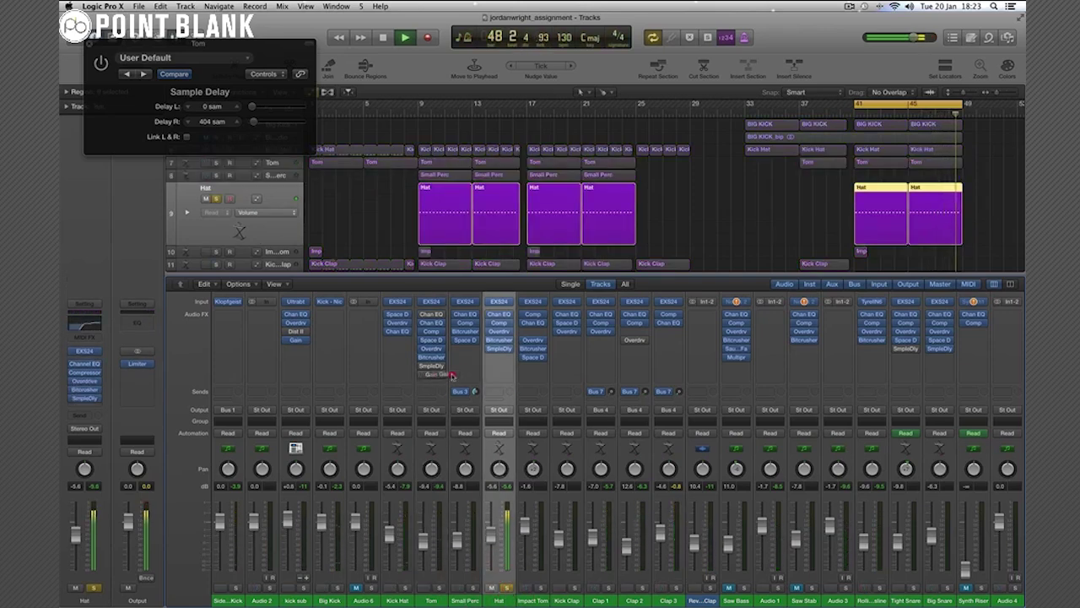
{"action": "left_click", "coordinate": [499, 374]}
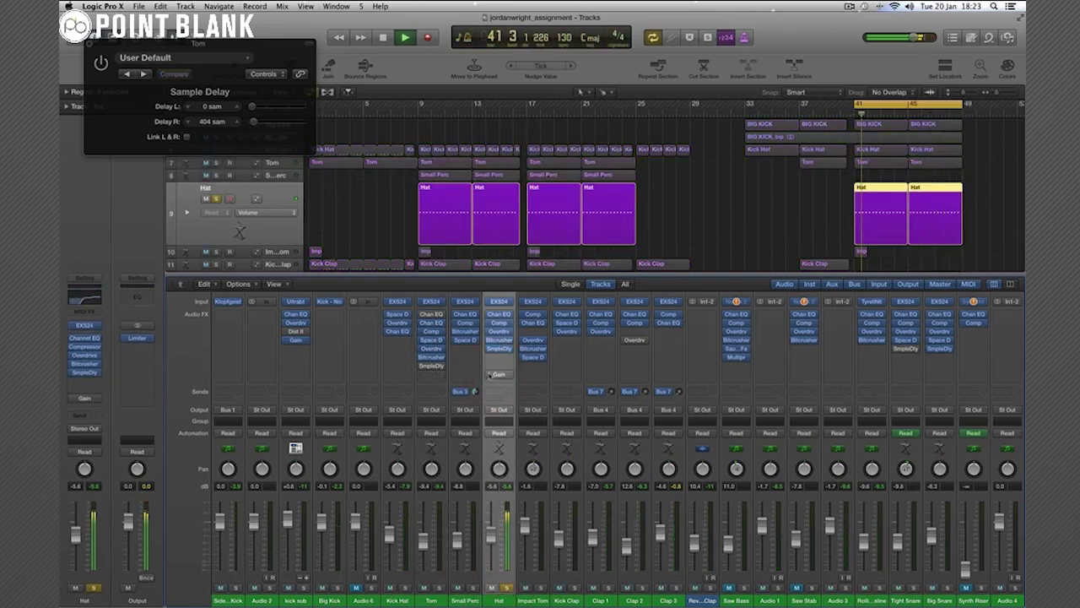
{"action": "left_click", "coordinate": [490, 374]}
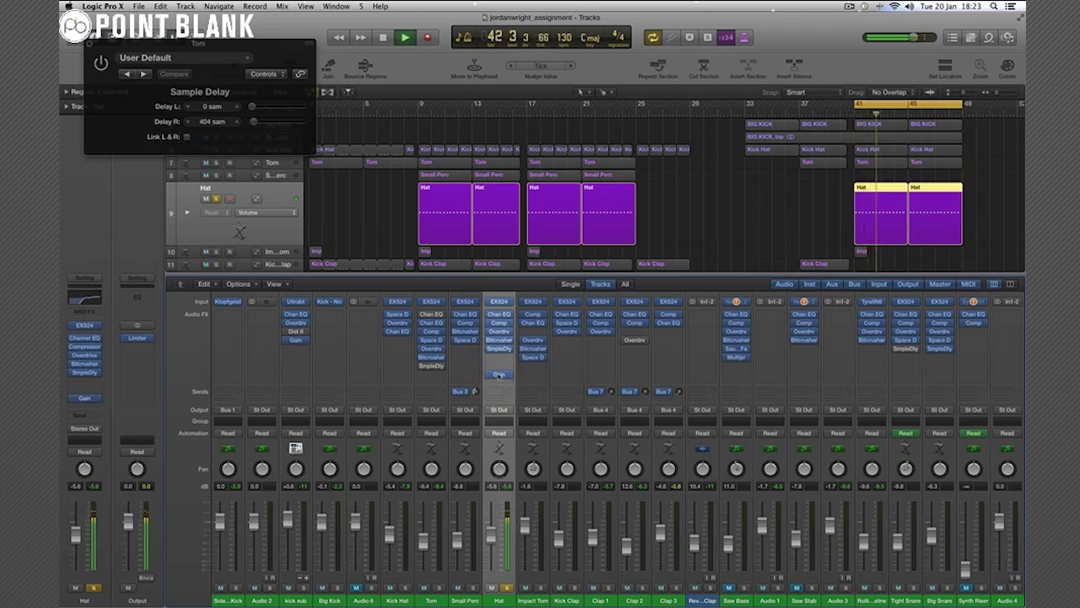
{"action": "left_click", "coordinate": [499, 374]}
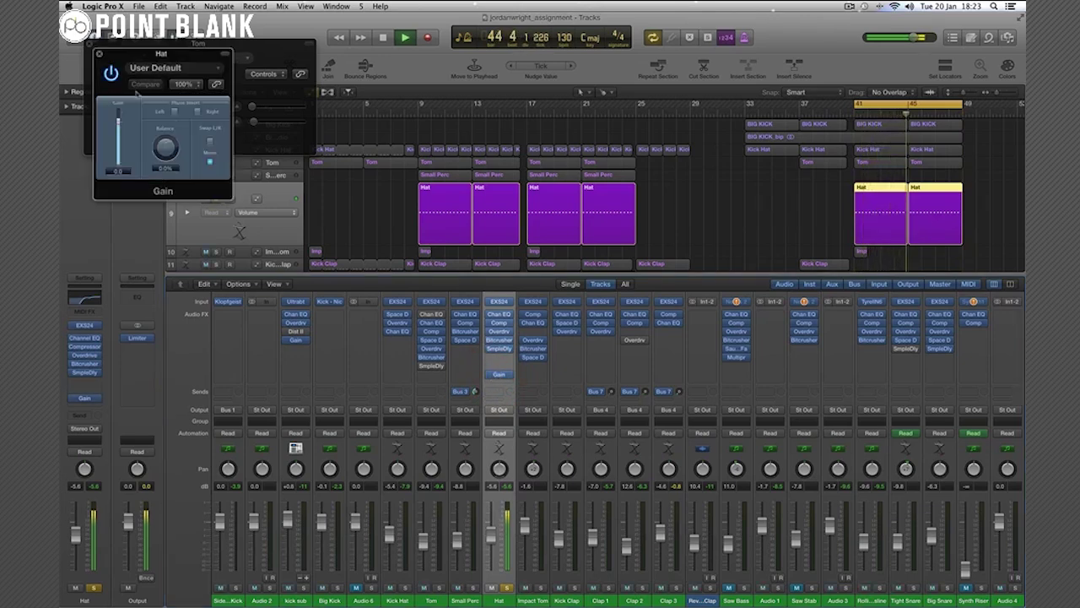
{"action": "left_click", "coordinate": [112, 74]}
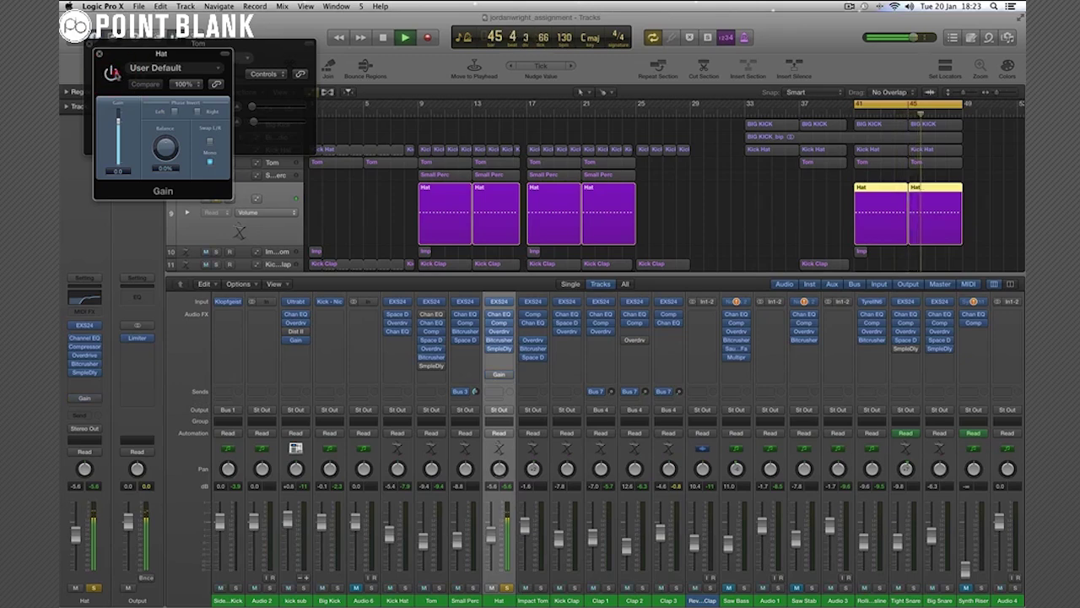
Set the Hat's Sample Delay right channel to 303 samples, toggle its bypass, and close the window.
{"action": "left_click", "coordinate": [499, 347]}
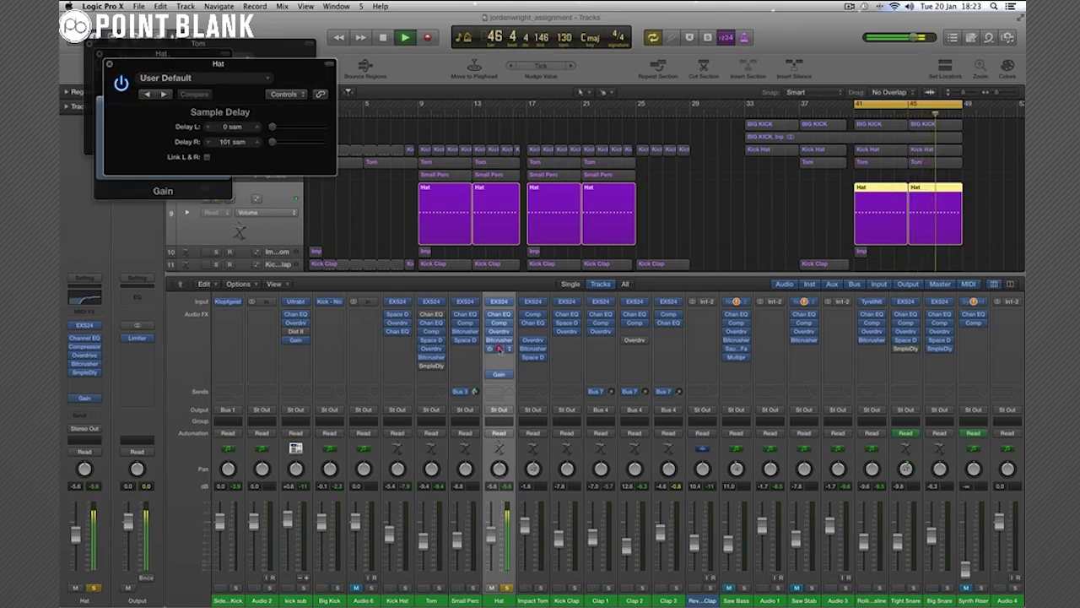
{"action": "left_click", "coordinate": [499, 348]}
{"action": "left_click", "coordinate": [499, 348]}
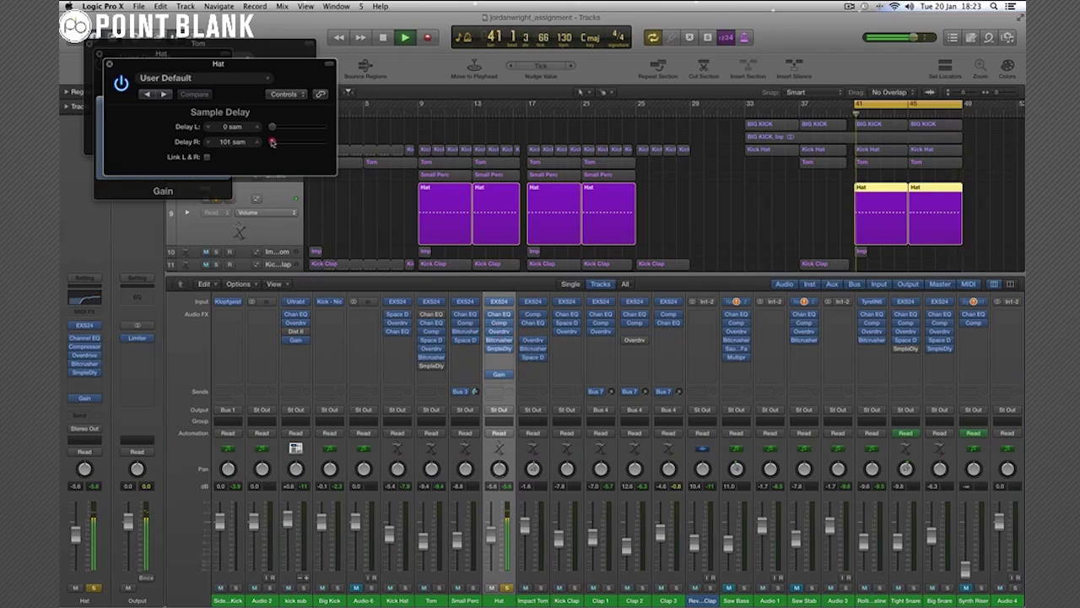
{"action": "left_click_drag", "start_coordinate": [272, 142], "coordinate": [273, 142]}
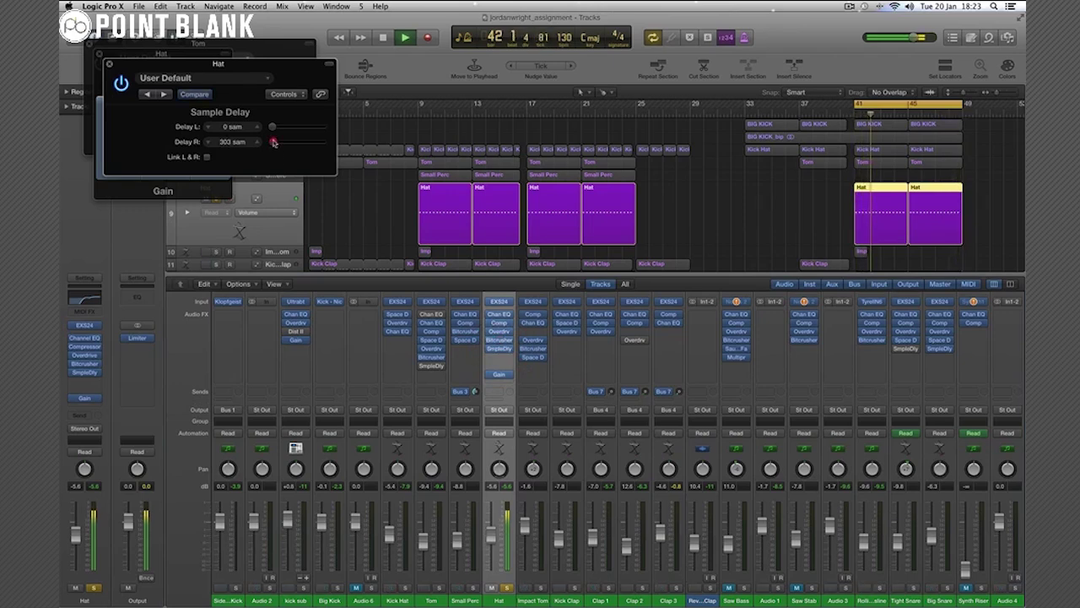
{"action": "left_click", "coordinate": [273, 142]}
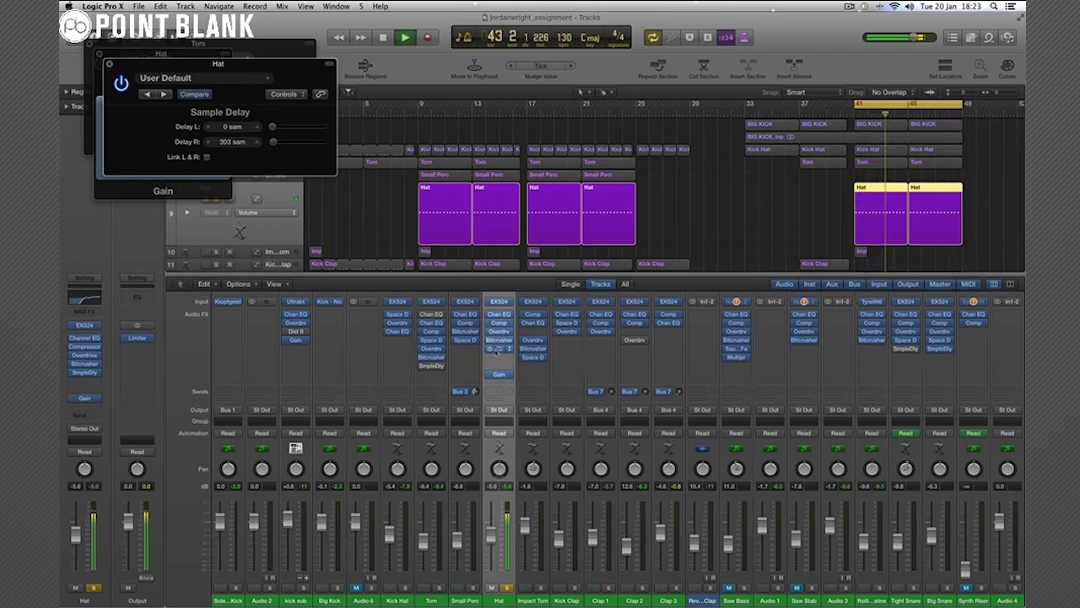
{"action": "left_click", "coordinate": [489, 347]}
{"action": "left_click", "coordinate": [490, 348]}
{"action": "left_click", "coordinate": [489, 348]}
{"action": "left_click", "coordinate": [489, 348]}
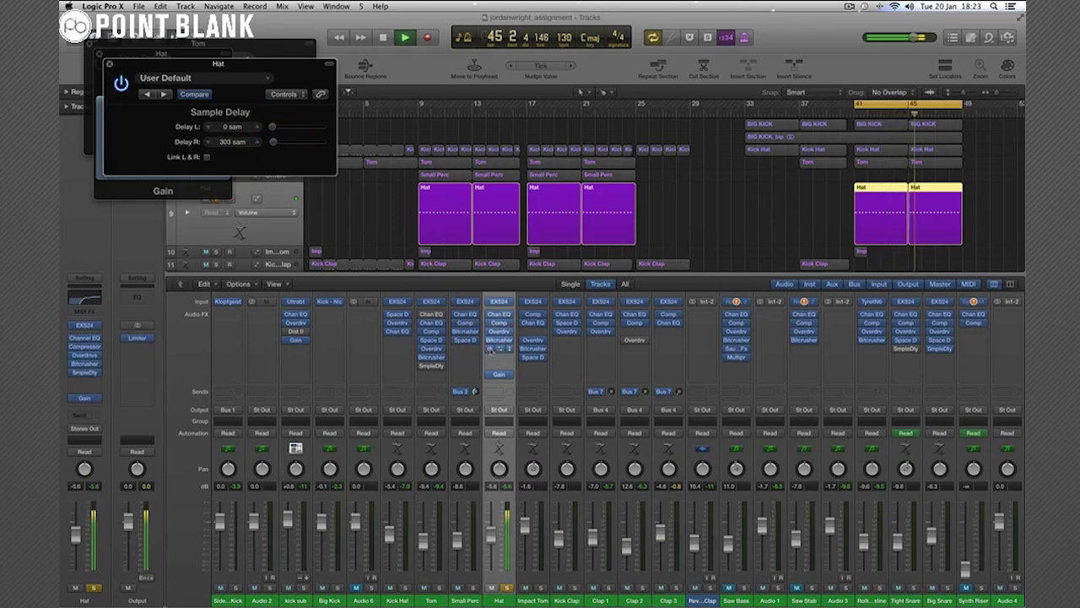
{"action": "left_click", "coordinate": [490, 347]}
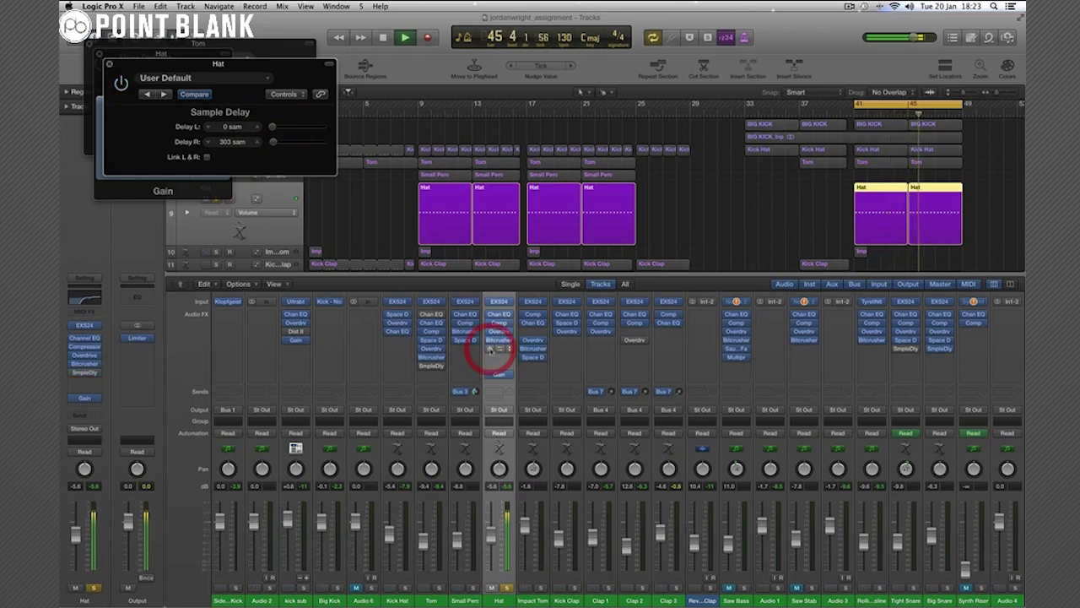
{"action": "left_click", "coordinate": [109, 64]}
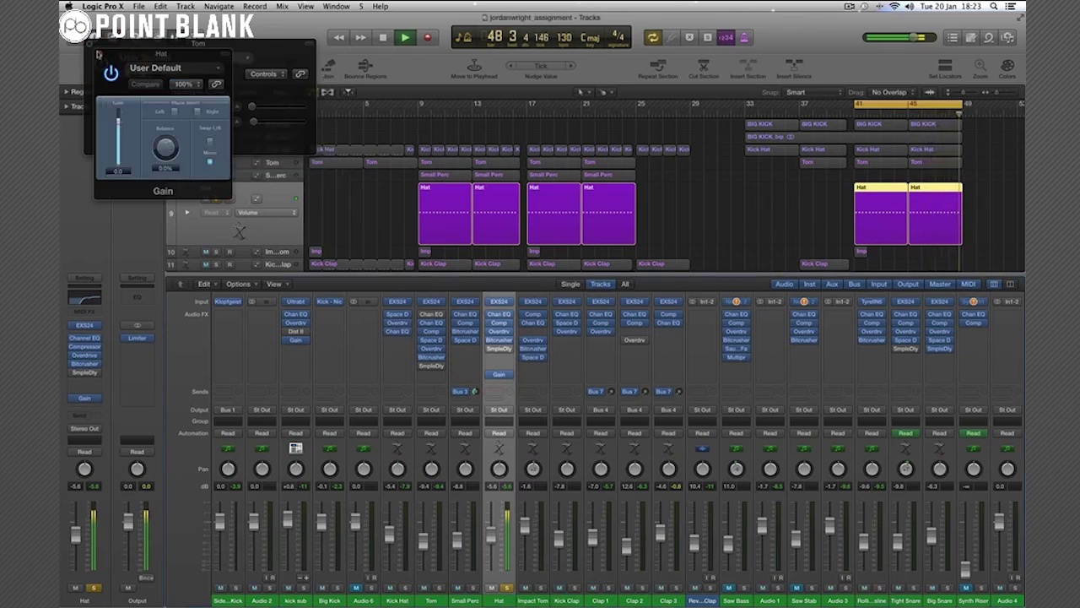
Close the Hat's Gain and effect windows, bypass its Gain insert, and unsolo Hat.
{"action": "left_click", "coordinate": [98, 54]}
{"action": "left_click", "coordinate": [92, 53]}
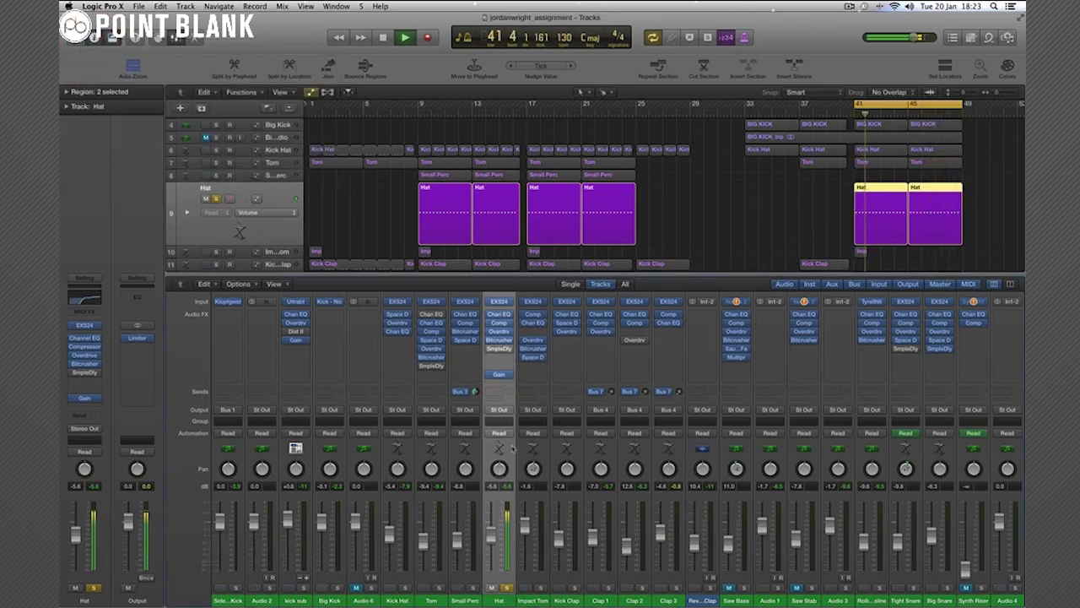
{"action": "left_click", "coordinate": [490, 373]}
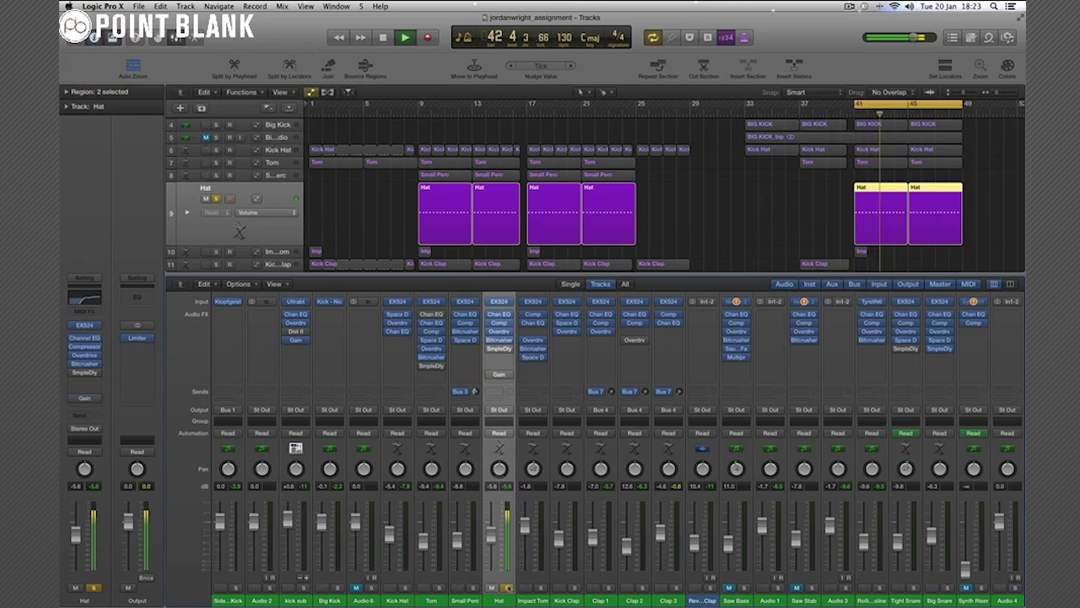
{"action": "left_click", "coordinate": [507, 587]}
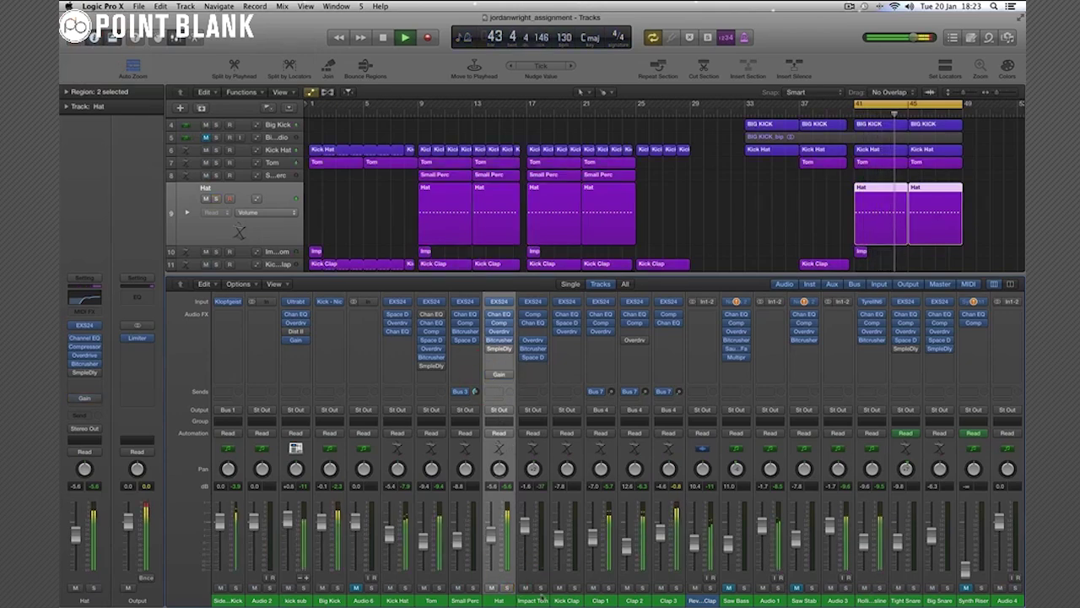
Select the Impact Tom track and stop playback at bar 46.
{"action": "left_click", "coordinate": [540, 600]}
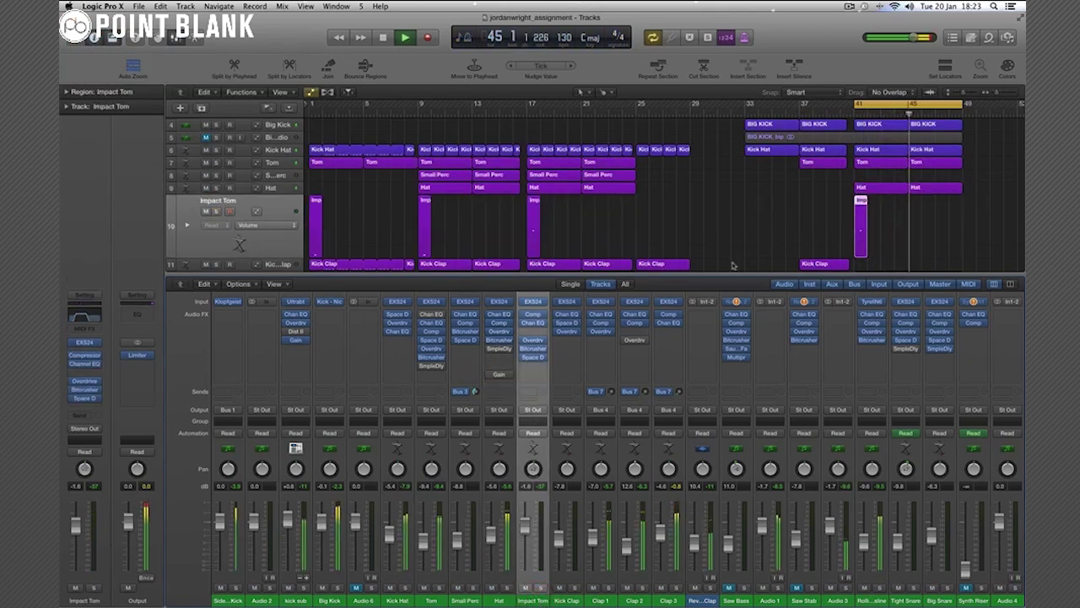
{"action": "scroll", "coordinate": [725, 215], "scroll_direction": "down", "scroll_amount": 5}
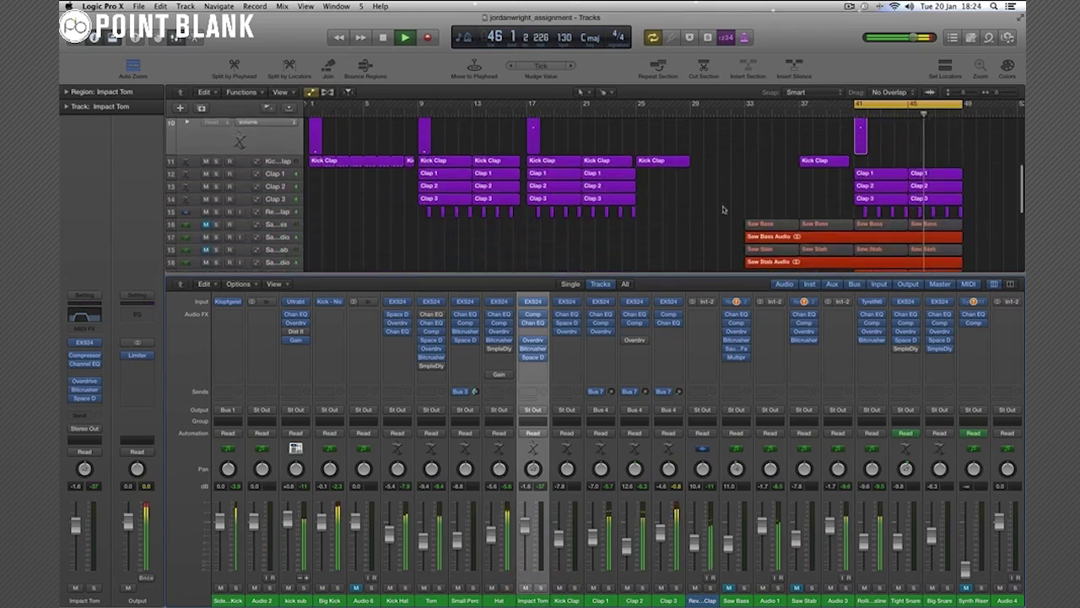
{"action": "scroll", "coordinate": [724, 210], "scroll_direction": "down", "scroll_amount": 8}
{"action": "key", "text": "space"}
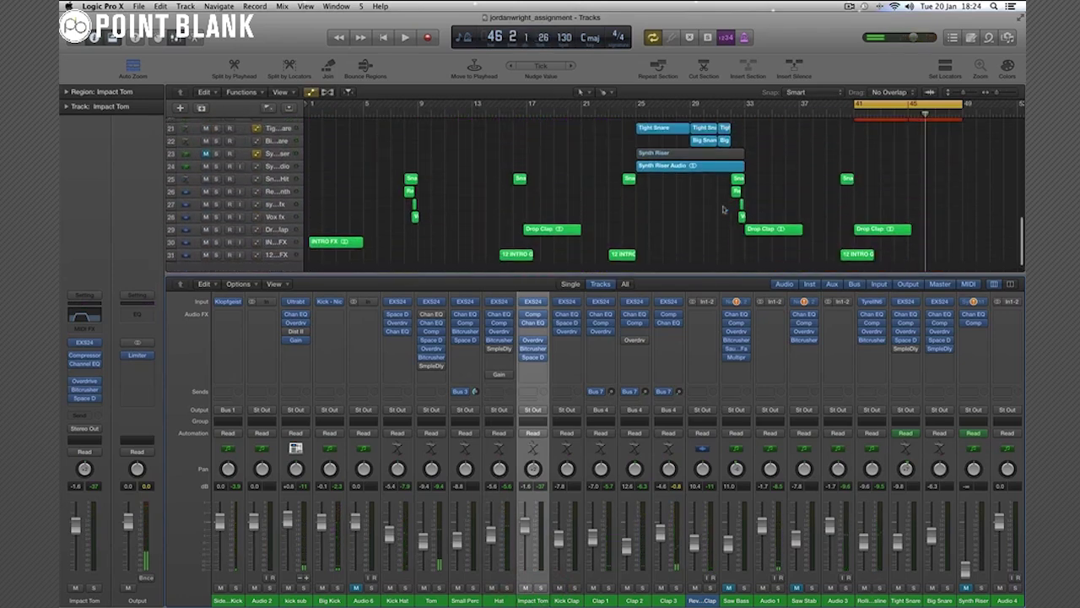
{"action": "scroll", "coordinate": [723, 210], "scroll_direction": "up", "scroll_amount": 5}
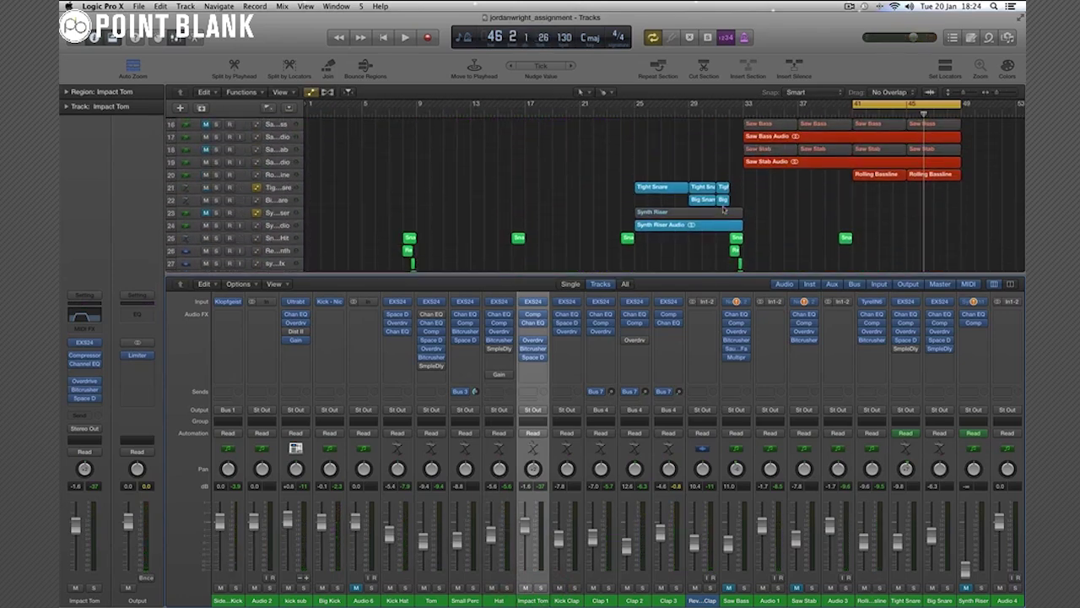
{"action": "scroll", "coordinate": [724, 209], "scroll_direction": "up", "scroll_amount": 5}
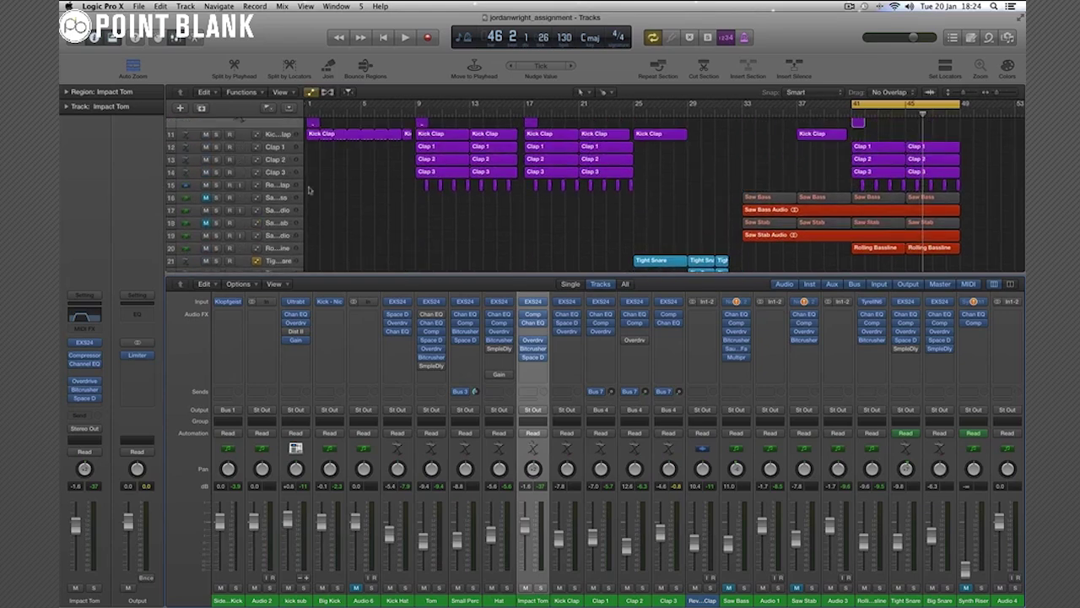
Select the Reverse Clap track and play the arrangement from bar 9.
{"action": "left_click", "coordinate": [196, 184]}
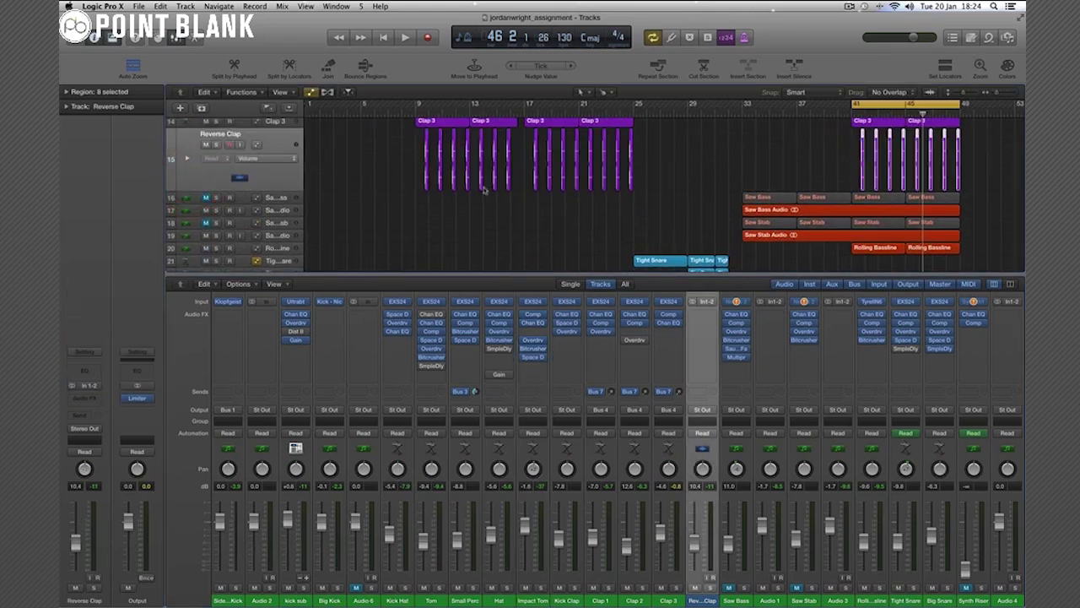
{"action": "left_click", "coordinate": [425, 113]}
{"action": "key", "text": "space"}
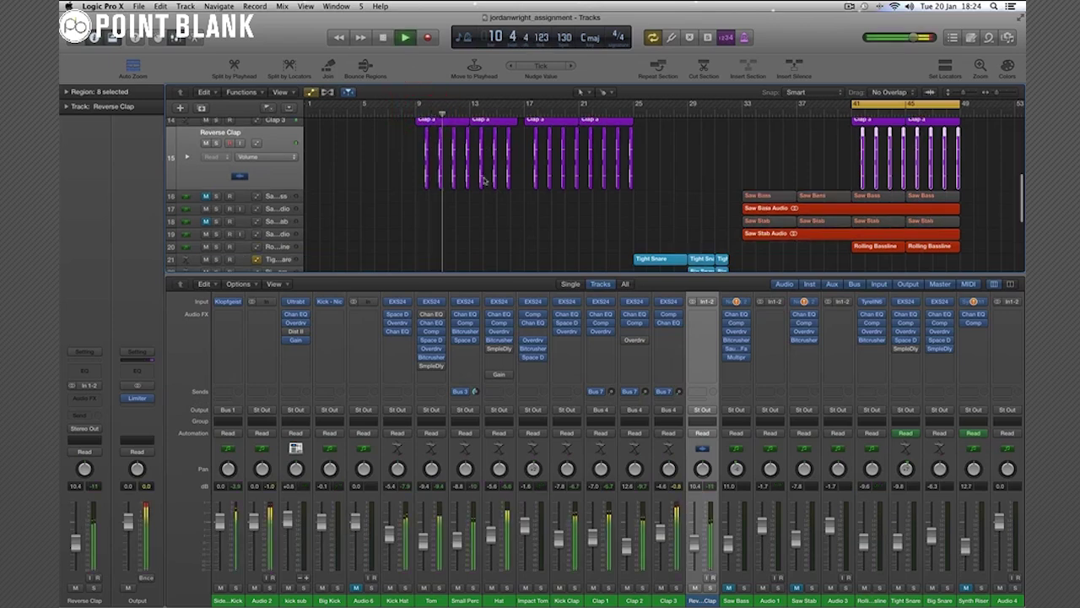
{"action": "scroll", "coordinate": [481, 179], "scroll_direction": "down", "scroll_amount": 5}
{"action": "scroll", "coordinate": [485, 180], "scroll_direction": "up", "scroll_amount": 8}
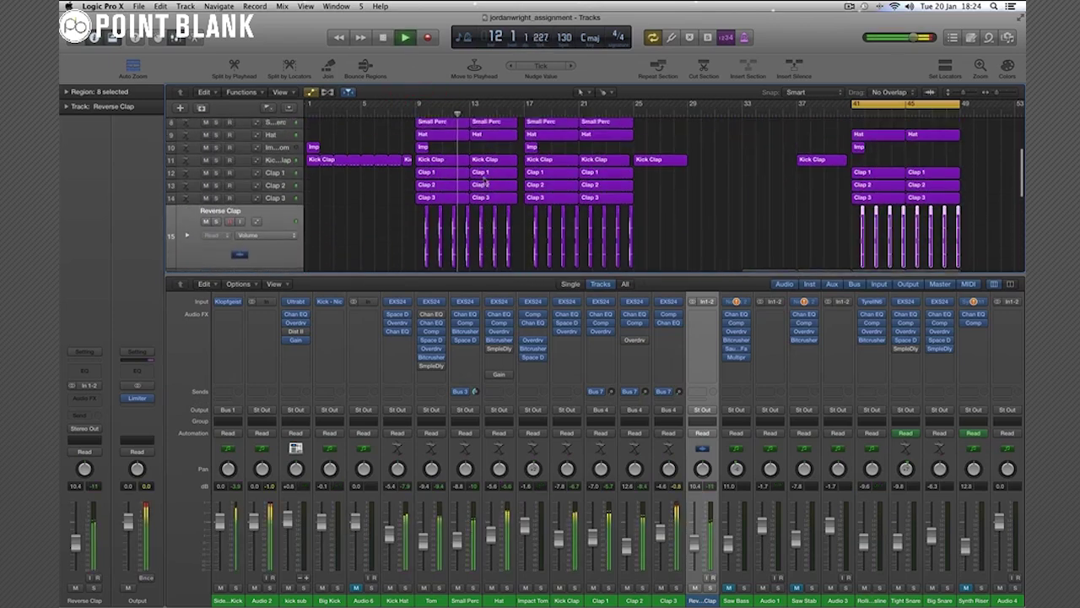
{"action": "scroll", "coordinate": [481, 182], "scroll_direction": "down", "scroll_amount": 6}
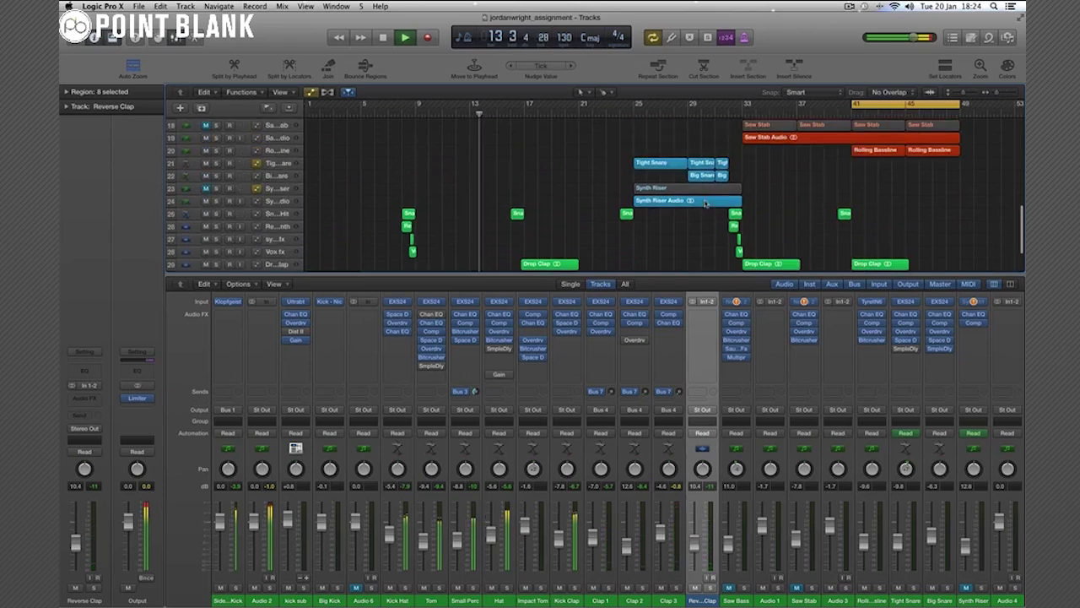
Jump the playhead to bar 33 and scroll through the tracks of the later sections.
{"action": "left_click", "coordinate": [743, 108]}
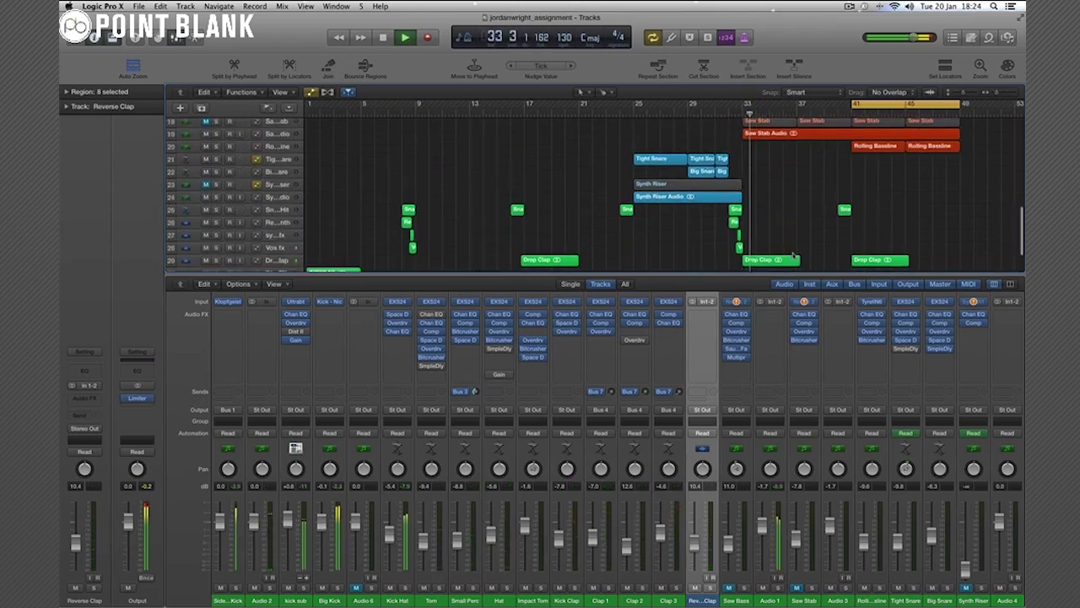
{"action": "scroll", "coordinate": [792, 252], "scroll_direction": "down", "scroll_amount": 3}
{"action": "scroll", "coordinate": [793, 252], "scroll_direction": "up", "scroll_amount": 5}
{"action": "scroll", "coordinate": [792, 252], "scroll_direction": "up", "scroll_amount": 1}
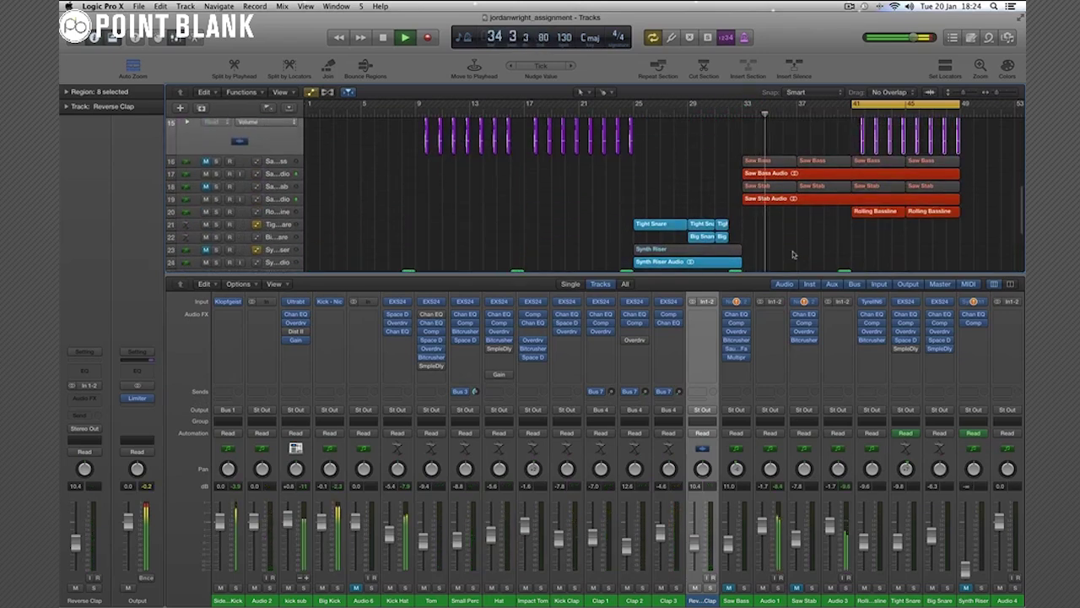
{"action": "scroll", "coordinate": [793, 252], "scroll_direction": "up", "scroll_amount": 3}
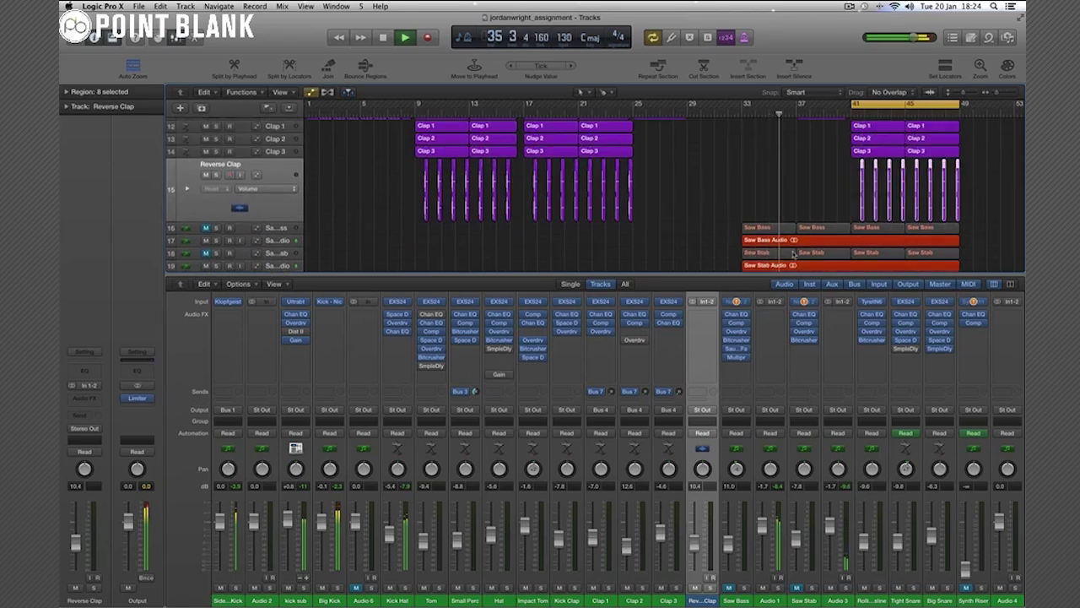
{"action": "scroll", "coordinate": [794, 254], "scroll_direction": "down", "scroll_amount": 5}
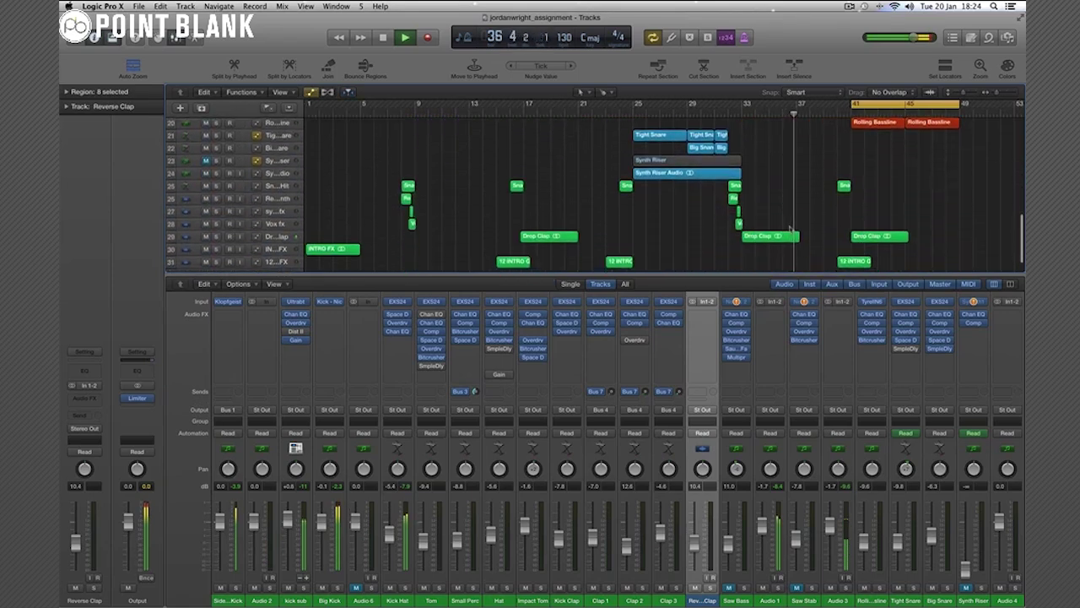
{"action": "scroll", "coordinate": [791, 229], "scroll_direction": "right", "scroll_amount": 5}
{"action": "scroll", "coordinate": [785, 227], "scroll_direction": "down", "scroll_amount": 2}
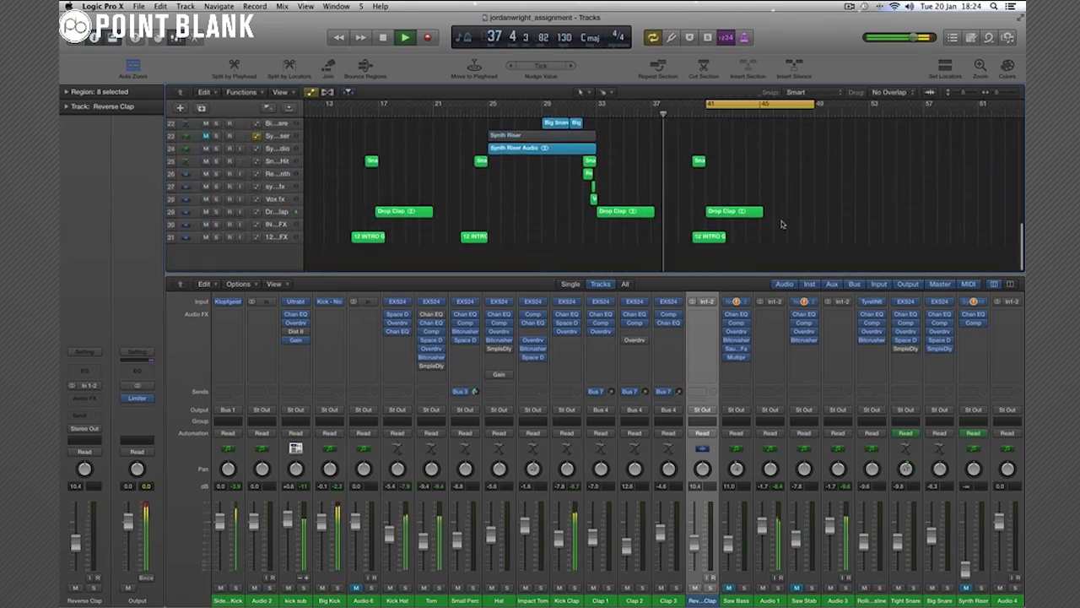
Select the Drop Clap track, solo it briefly, then unsolo it.
{"action": "left_click", "coordinate": [181, 239]}
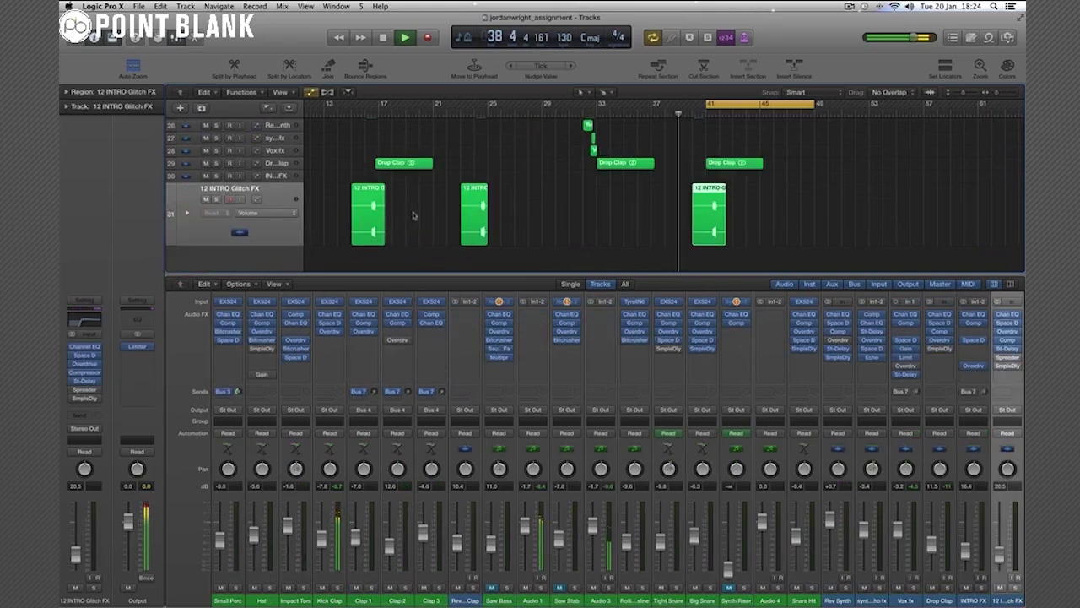
{"action": "left_click", "coordinate": [187, 176]}
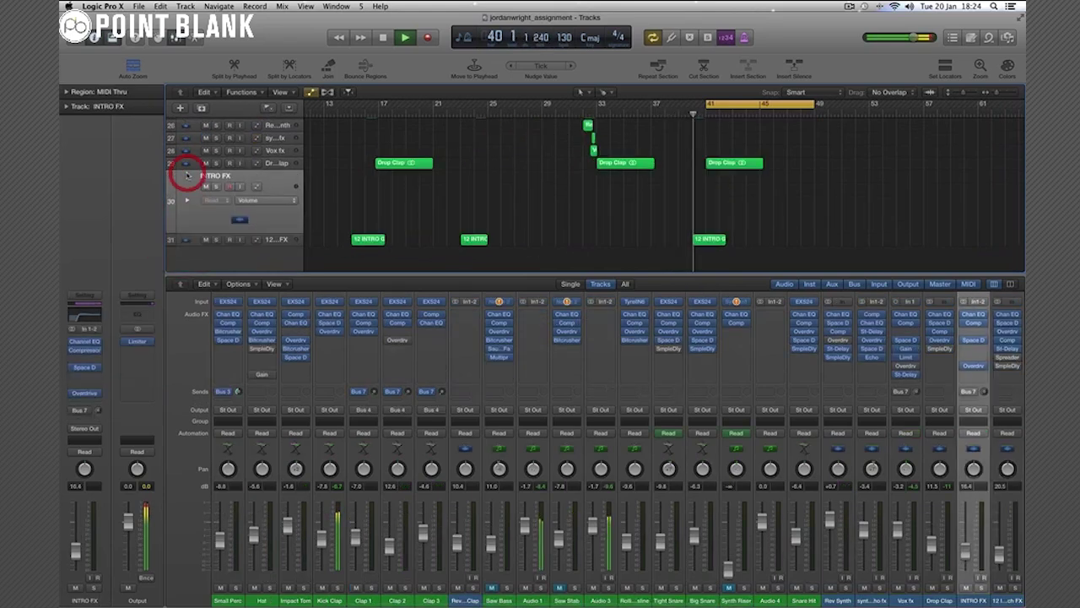
{"action": "left_click", "coordinate": [188, 166]}
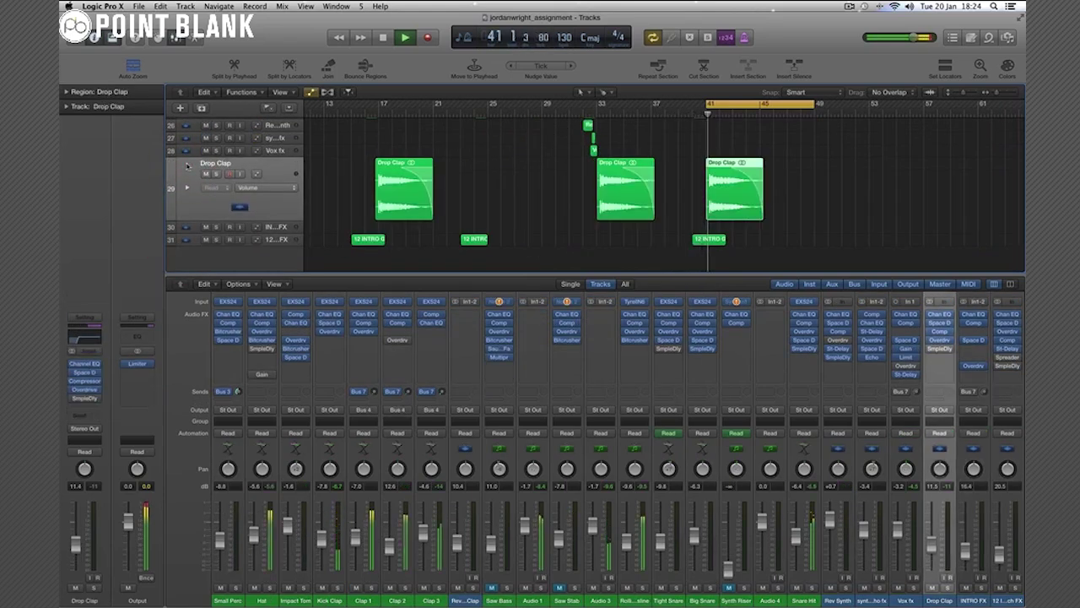
{"action": "key", "text": "s"}
{"action": "left_click", "coordinate": [216, 175]}
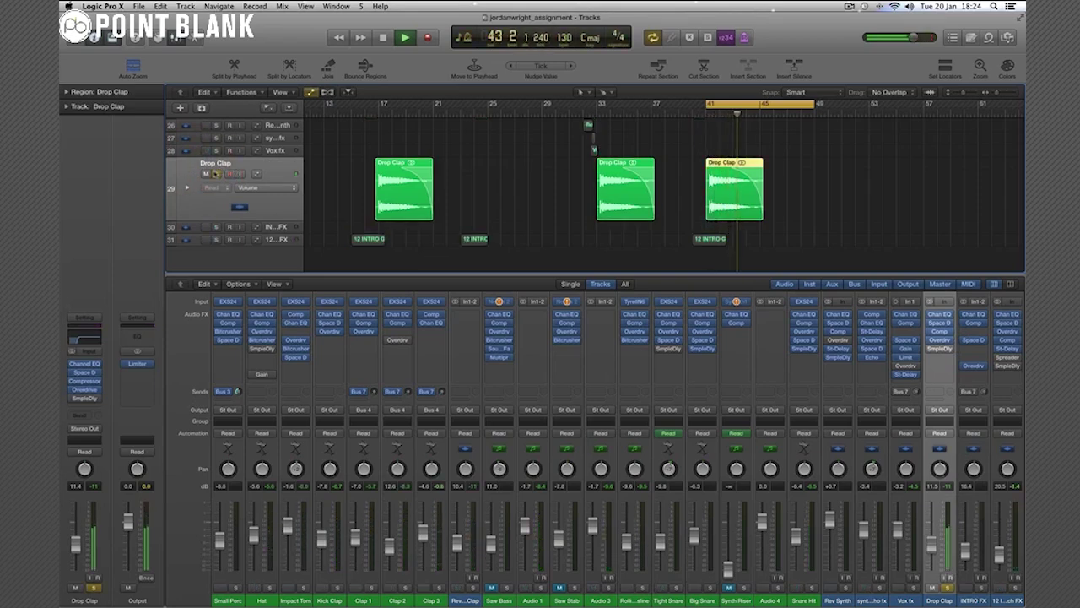
{"action": "left_click", "coordinate": [216, 173]}
Scroll up to the drum tracks and select the Impact Tom track for inspection.
{"action": "scroll", "coordinate": [205, 173], "scroll_direction": "up", "scroll_amount": 2}
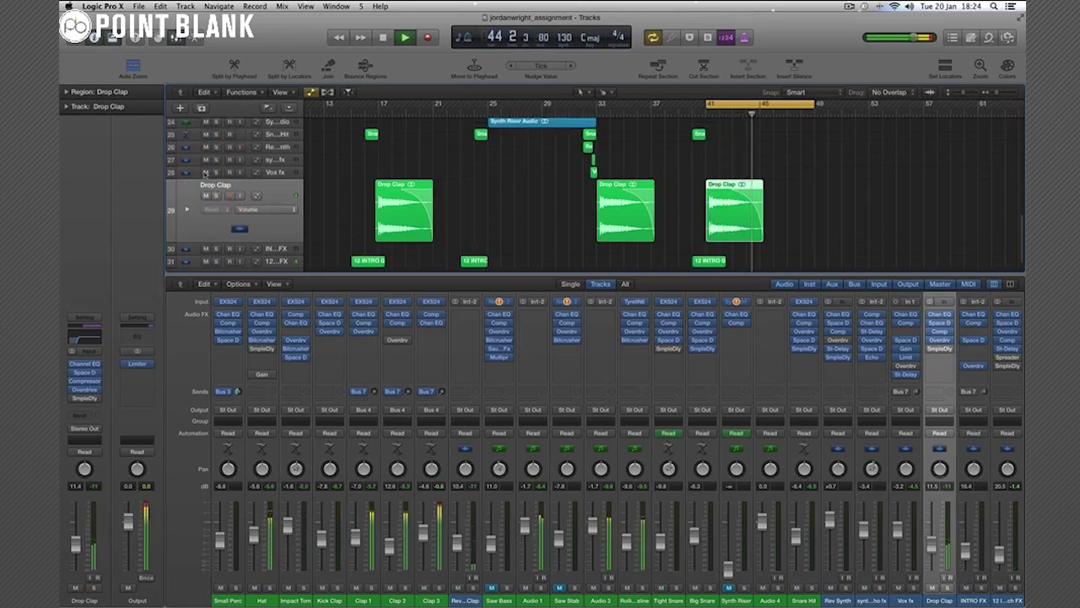
{"action": "left_click", "coordinate": [409, 172]}
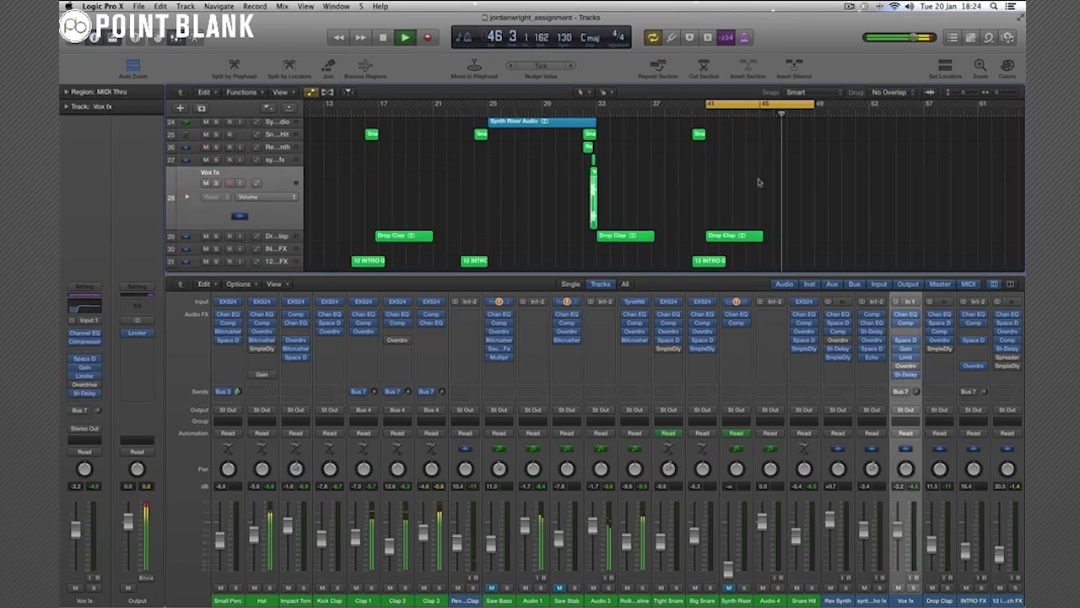
{"action": "scroll", "coordinate": [758, 183], "scroll_direction": "up", "scroll_amount": 10}
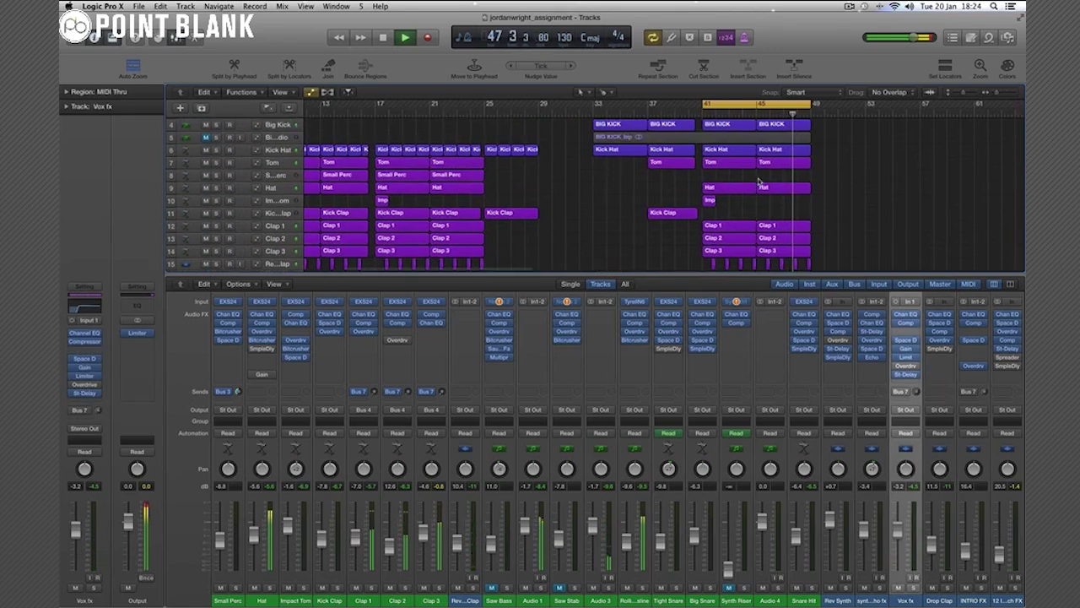
{"action": "scroll", "coordinate": [758, 182], "scroll_direction": "left", "scroll_amount": 4}
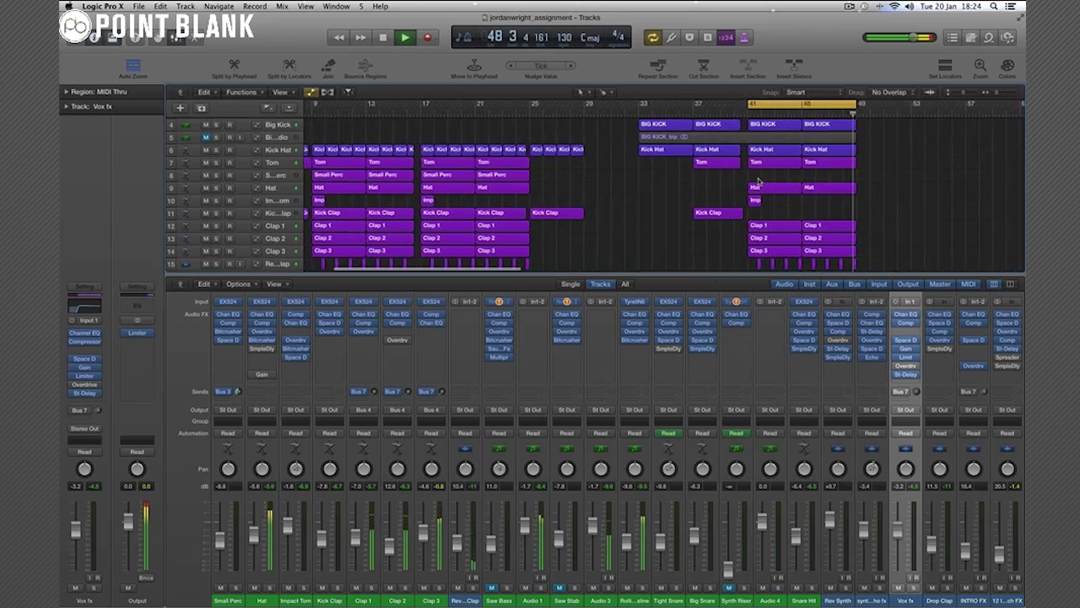
{"action": "scroll", "coordinate": [758, 182], "scroll_direction": "right", "scroll_amount": 1}
{"action": "scroll", "coordinate": [758, 182], "scroll_direction": "down", "scroll_amount": 5}
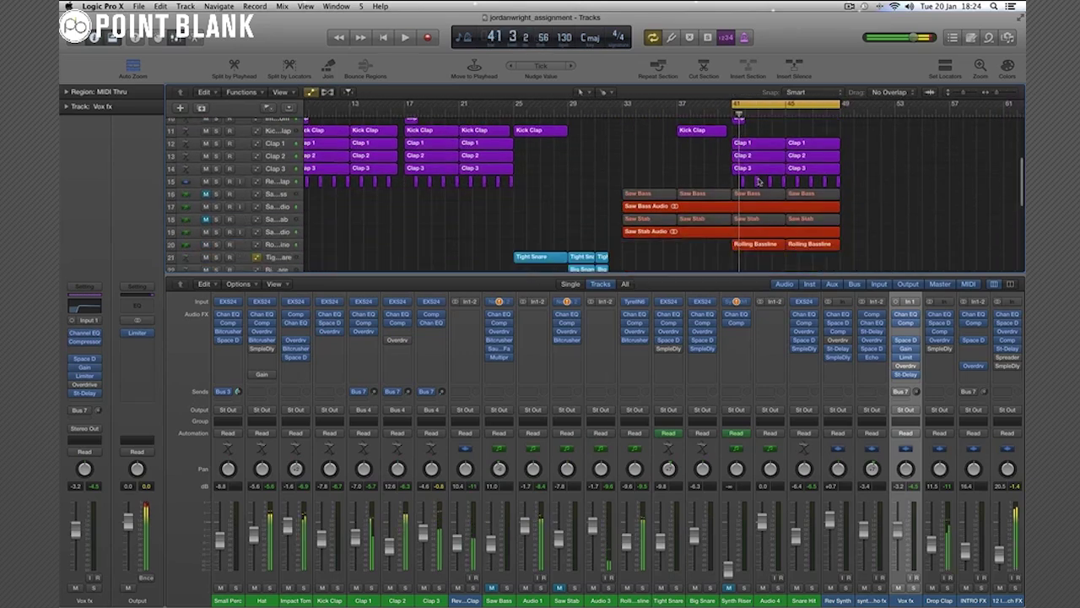
{"action": "scroll", "coordinate": [758, 182], "scroll_direction": "up", "scroll_amount": 3}
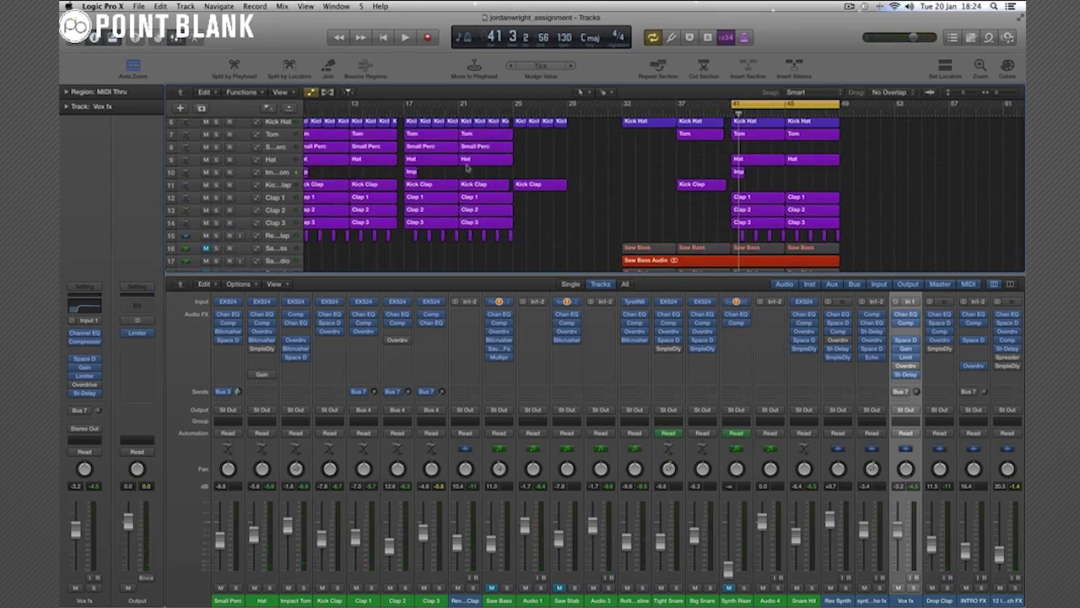
{"action": "left_click", "coordinate": [272, 172]}
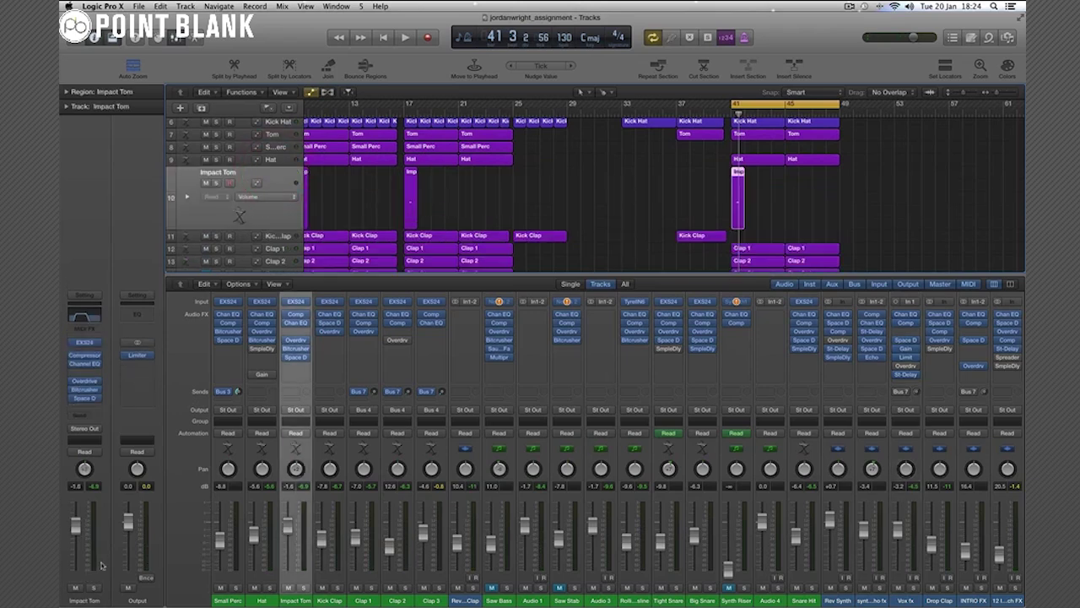
Play Impact Tom soloed, unsolo it, bypass the Output channel's Limiter, and stop playback.
{"action": "left_click", "coordinate": [93, 586]}
{"action": "key", "text": "space"}
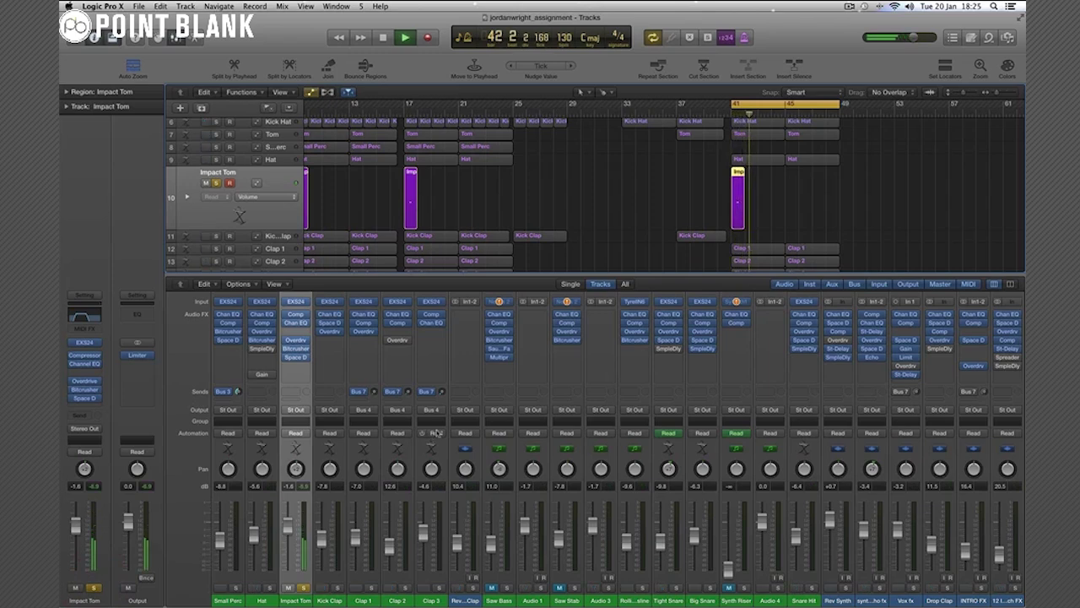
{"action": "left_click", "coordinate": [93, 586]}
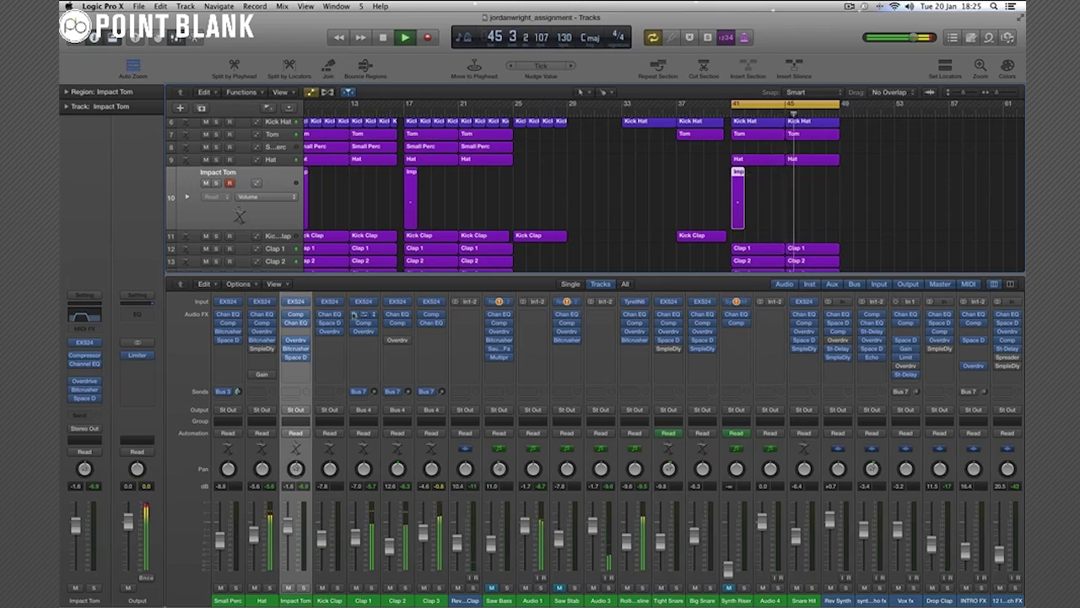
{"action": "left_click", "coordinate": [126, 356]}
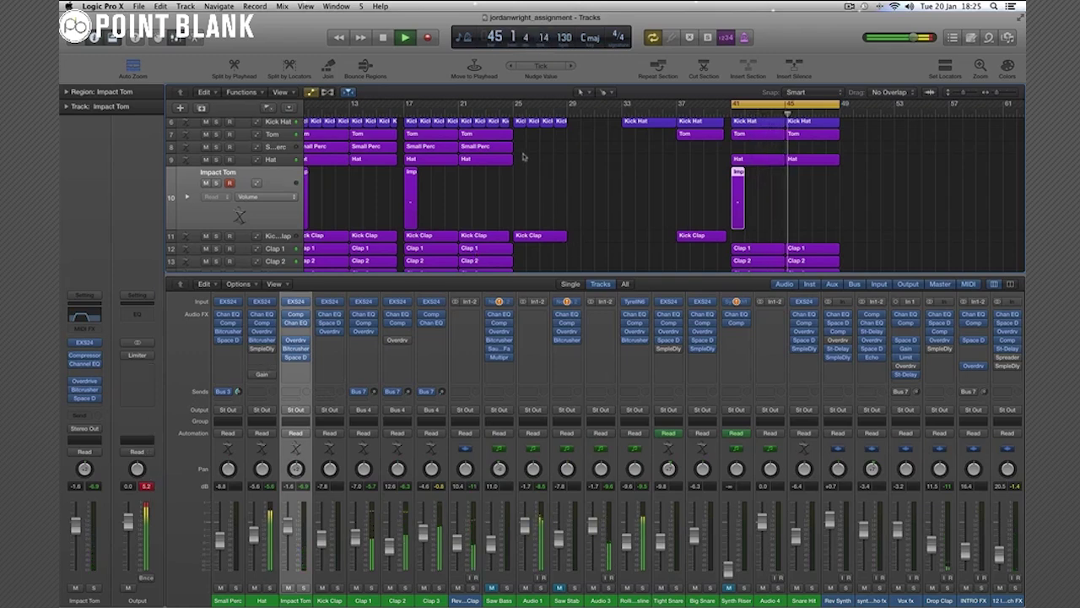
{"action": "key", "text": "space"}
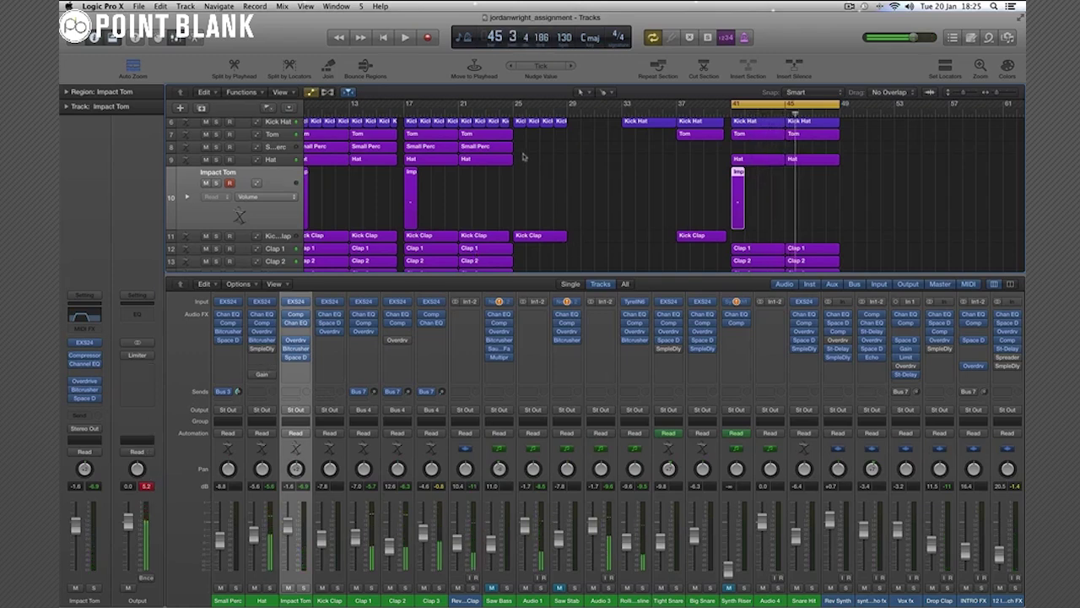
Toggle the automation lanes and track zoom off and on, then disable Auto Zoom.
{"action": "key", "text": "a"}
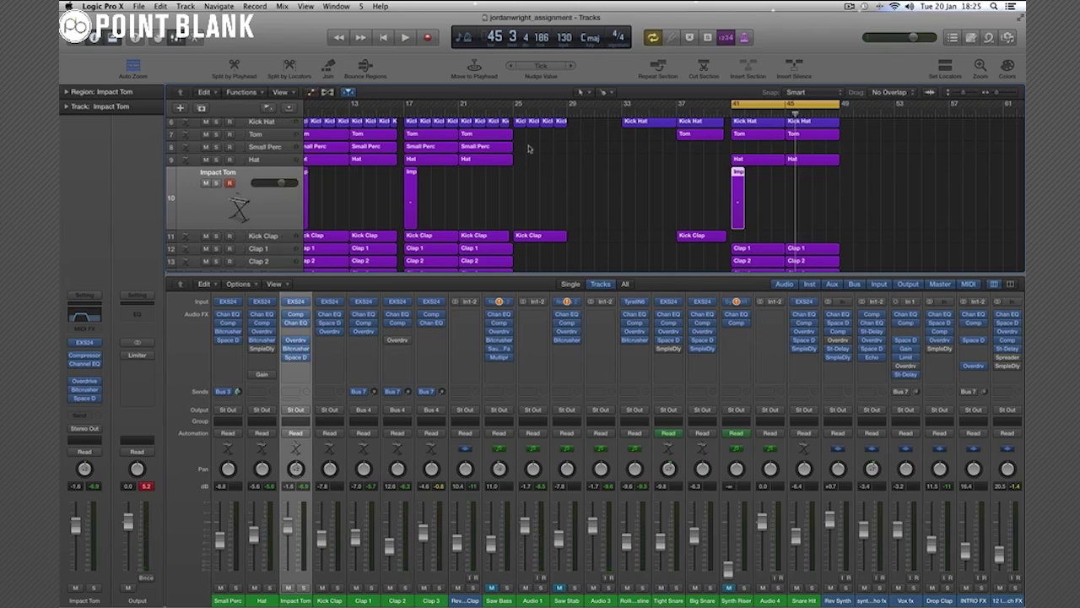
{"action": "key", "text": "a"}
{"action": "key", "text": "z"}
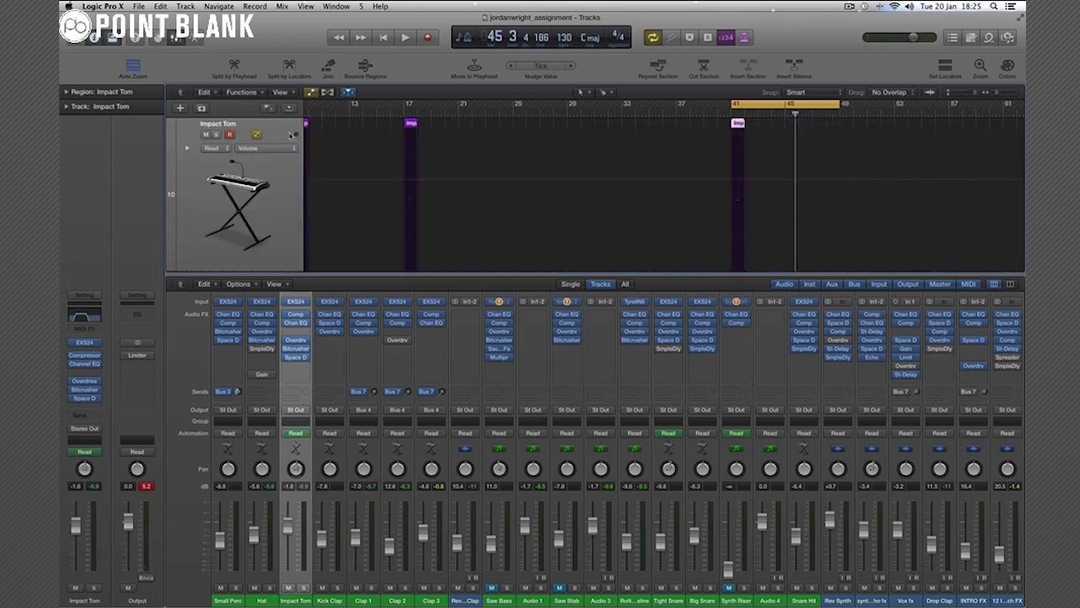
{"action": "key", "text": "z"}
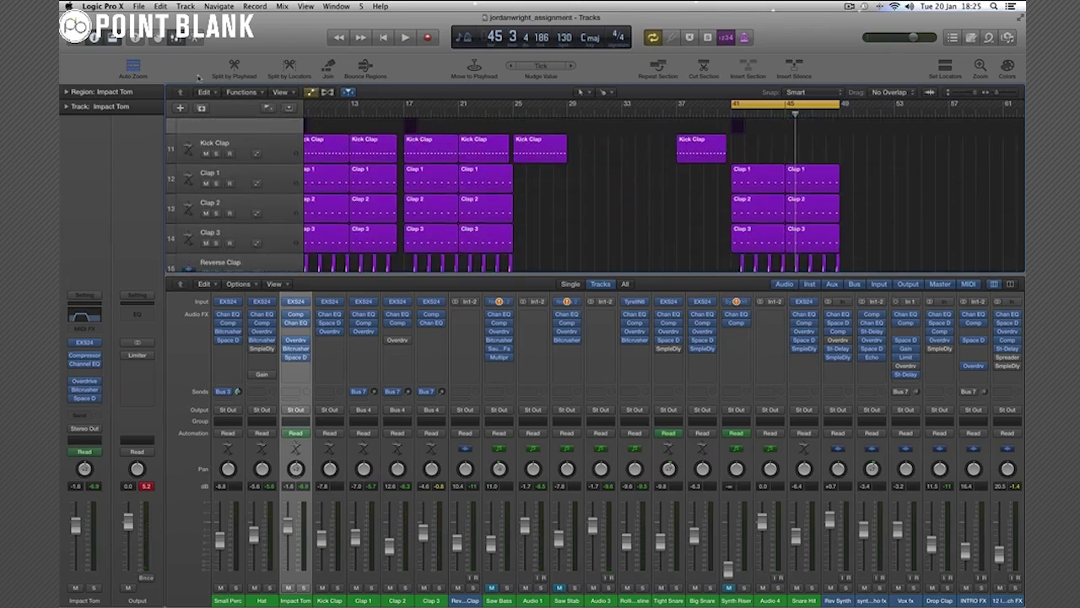
{"action": "left_click", "coordinate": [126, 63]}
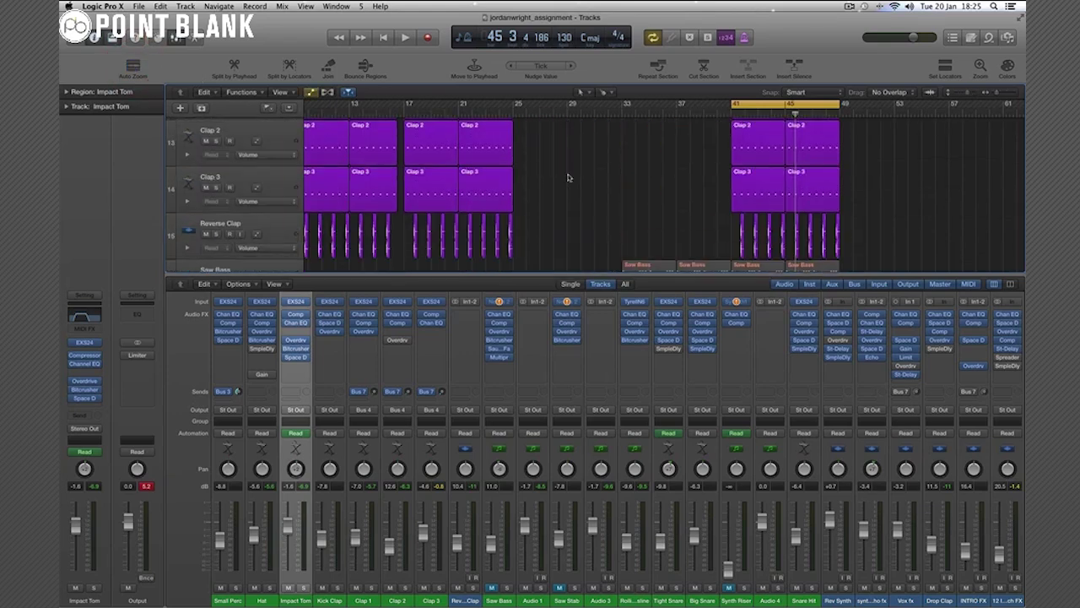
Shrink track heights so tracks 1–12 fit and scroll the mixer back to Audio 2.
{"action": "scroll", "coordinate": [569, 178], "scroll_direction": "down", "scroll_amount": 2}
{"action": "scroll", "coordinate": [569, 177], "scroll_direction": "down", "scroll_amount": 7}
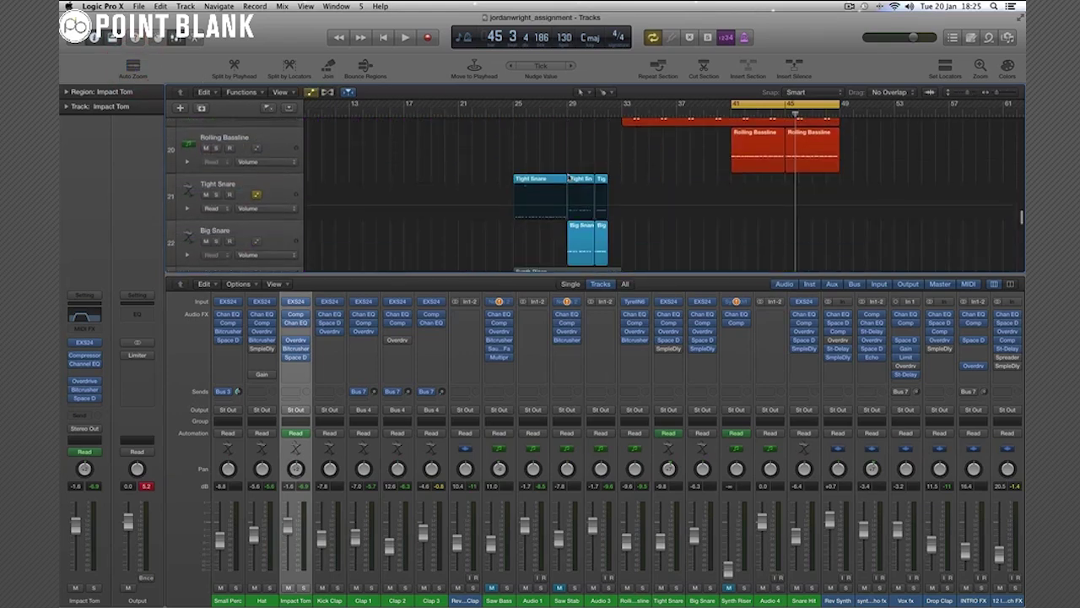
{"action": "scroll", "coordinate": [569, 177], "scroll_direction": "down", "scroll_amount": 2}
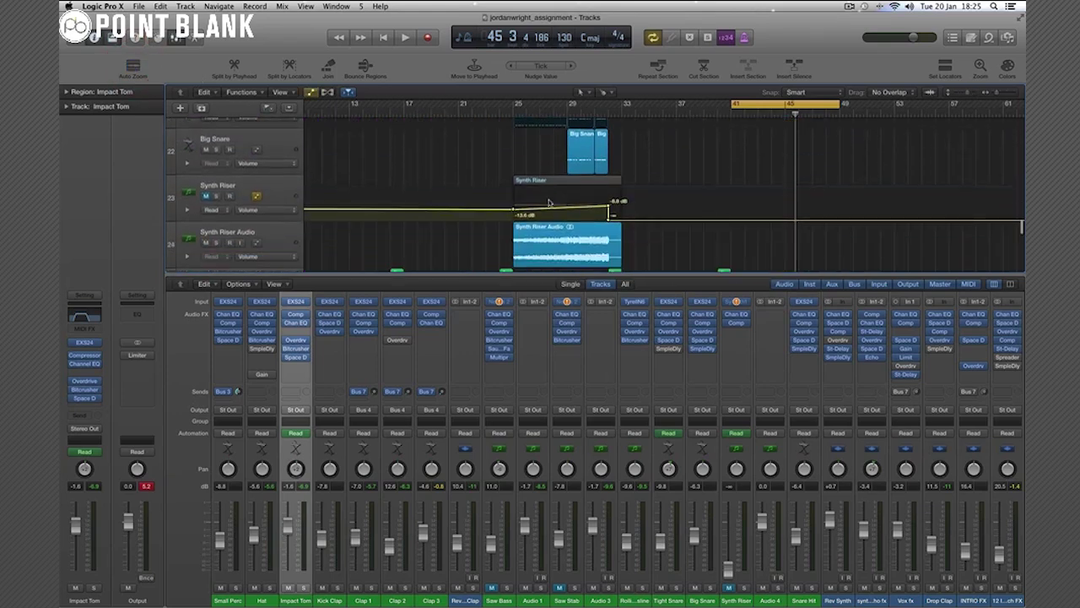
{"action": "scroll", "coordinate": [340, 199], "scroll_direction": "down", "scroll_amount": 5}
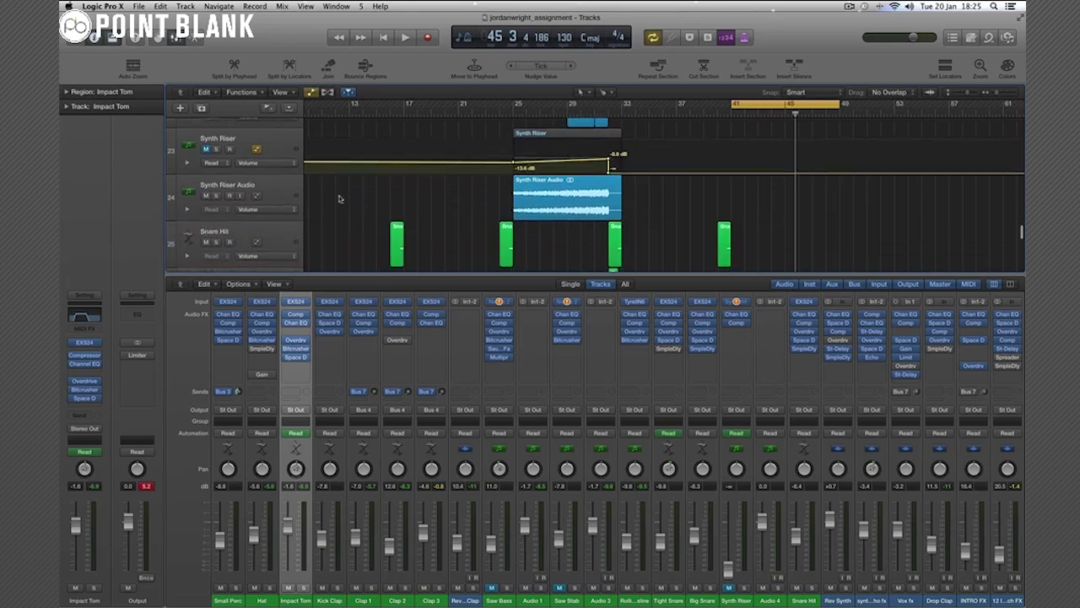
{"action": "scroll", "coordinate": [340, 199], "scroll_direction": "up", "scroll_amount": 20}
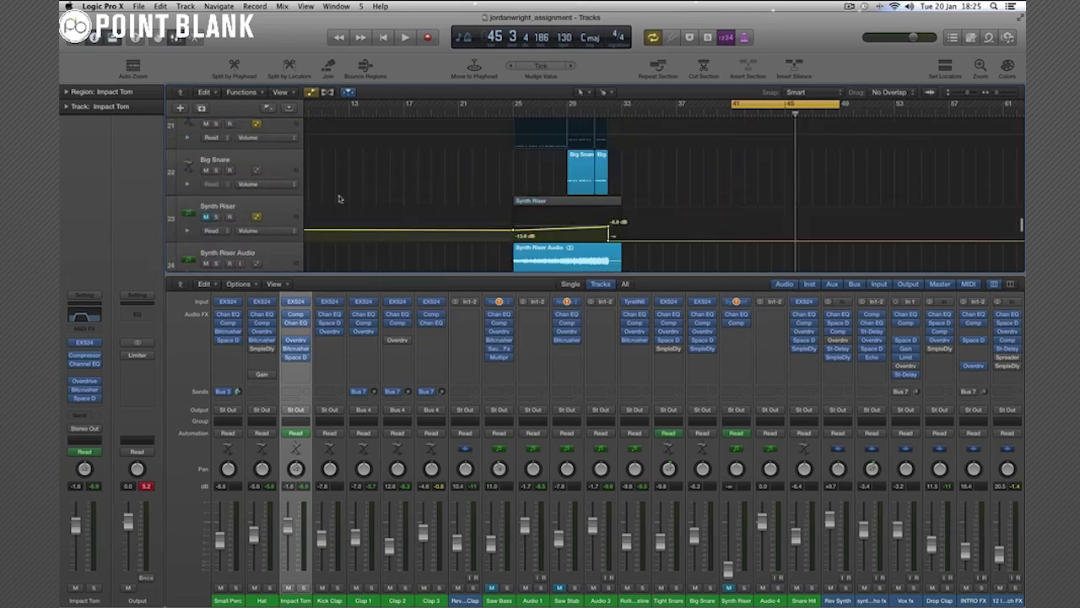
{"action": "scroll", "coordinate": [340, 199], "scroll_direction": "up", "scroll_amount": 5}
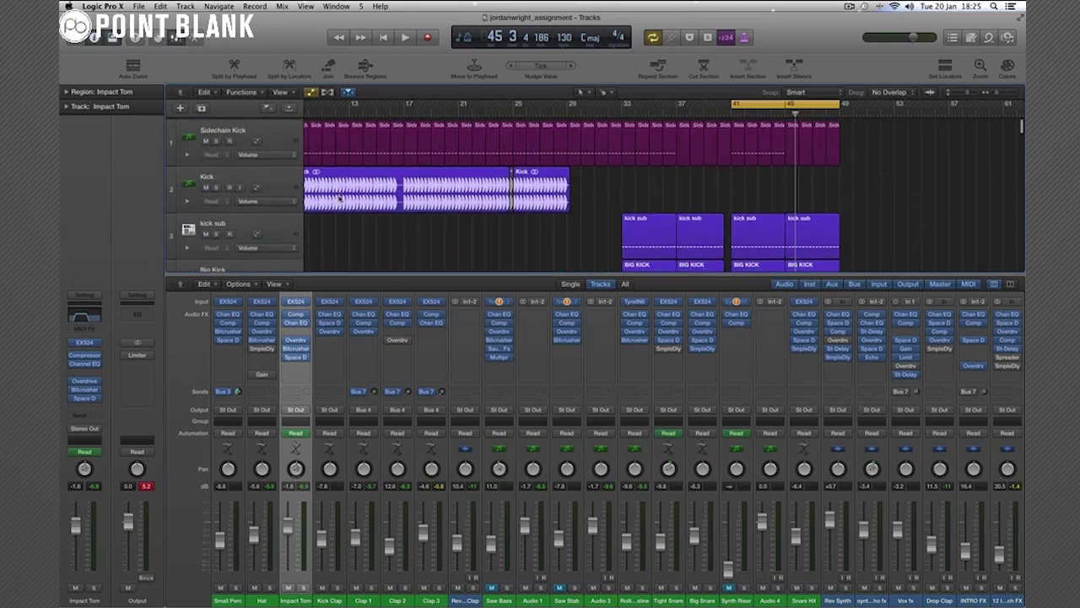
{"action": "key", "text": "super+Up"}
{"action": "key", "text": "super+Up"}
{"action": "scroll", "coordinate": [369, 502], "scroll_direction": "left", "scroll_amount": 7}
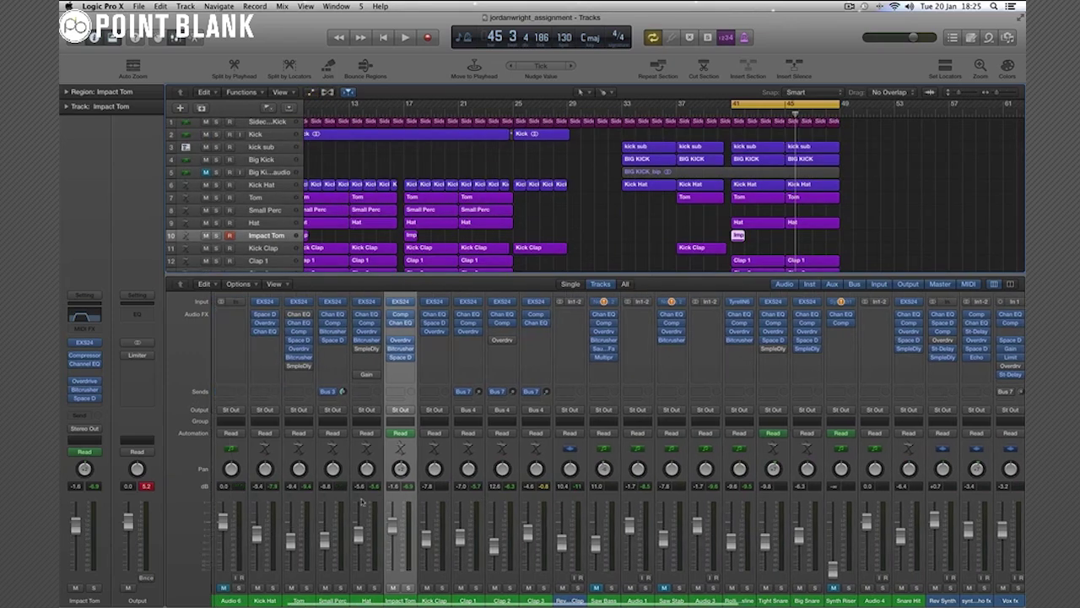
{"action": "scroll", "coordinate": [292, 564], "scroll_direction": "left", "scroll_amount": 1}
Play the looped section, lower the Rev Synth fader to -4.5 dB, and reset the Output peak.
{"action": "left_click", "coordinate": [263, 598]}
{"action": "scroll", "coordinate": [747, 538], "scroll_direction": "right", "scroll_amount": 8}
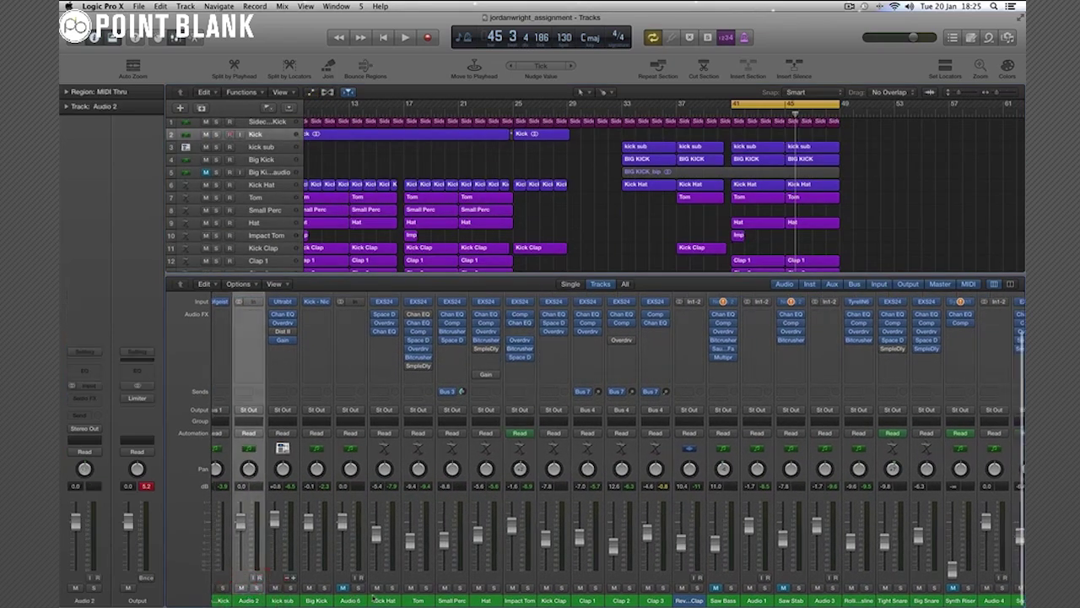
{"action": "scroll", "coordinate": [747, 538], "scroll_direction": "right", "scroll_amount": 4}
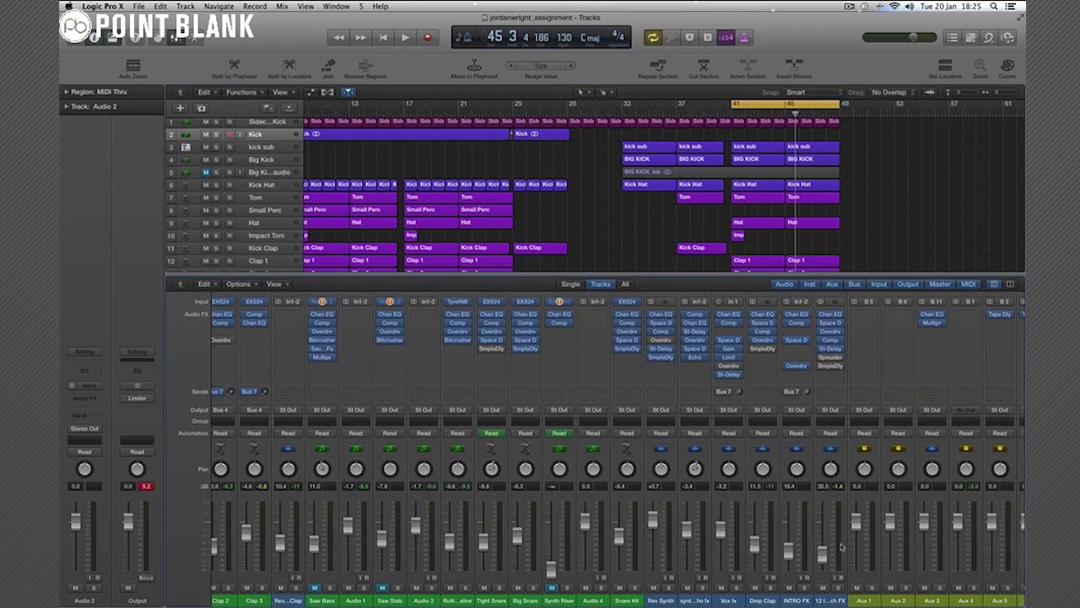
{"action": "left_click", "coordinate": [831, 598]}
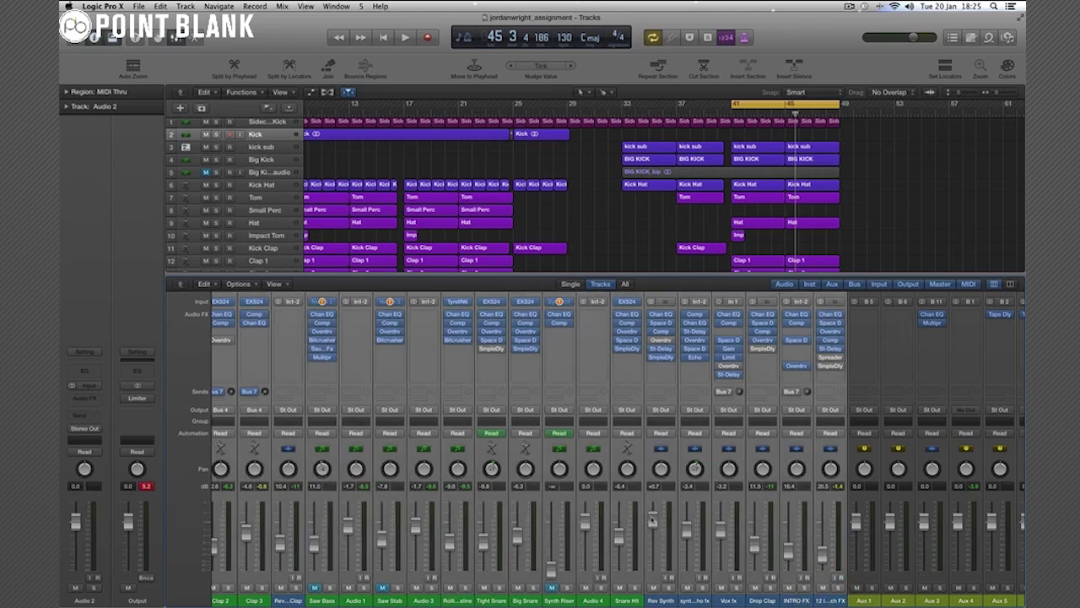
{"action": "key", "text": "space"}
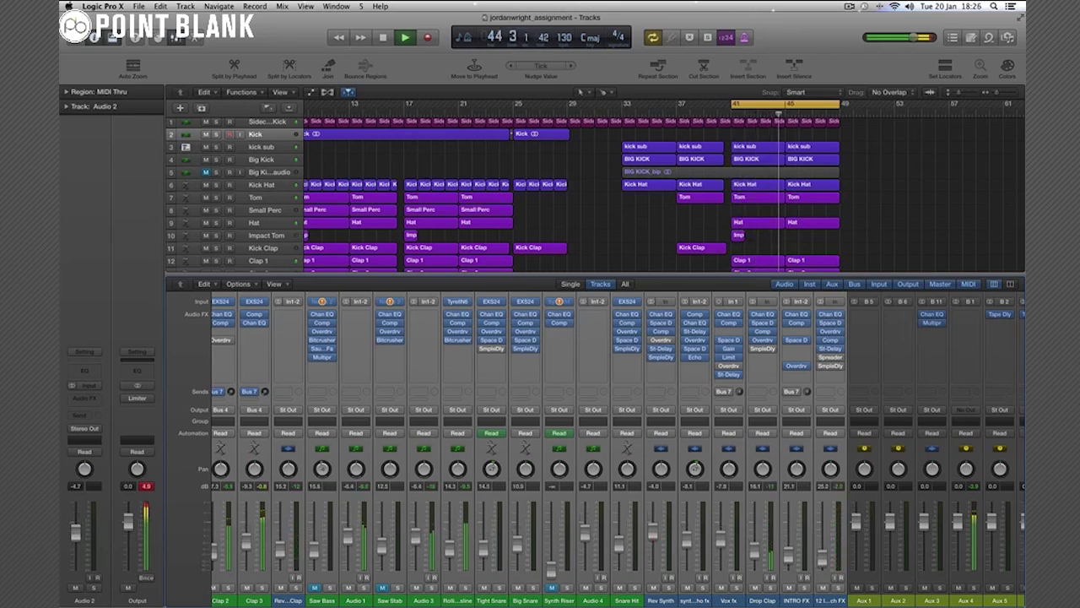
{"action": "left_click_drag", "start_coordinate": [653, 530], "coordinate": [652, 533]}
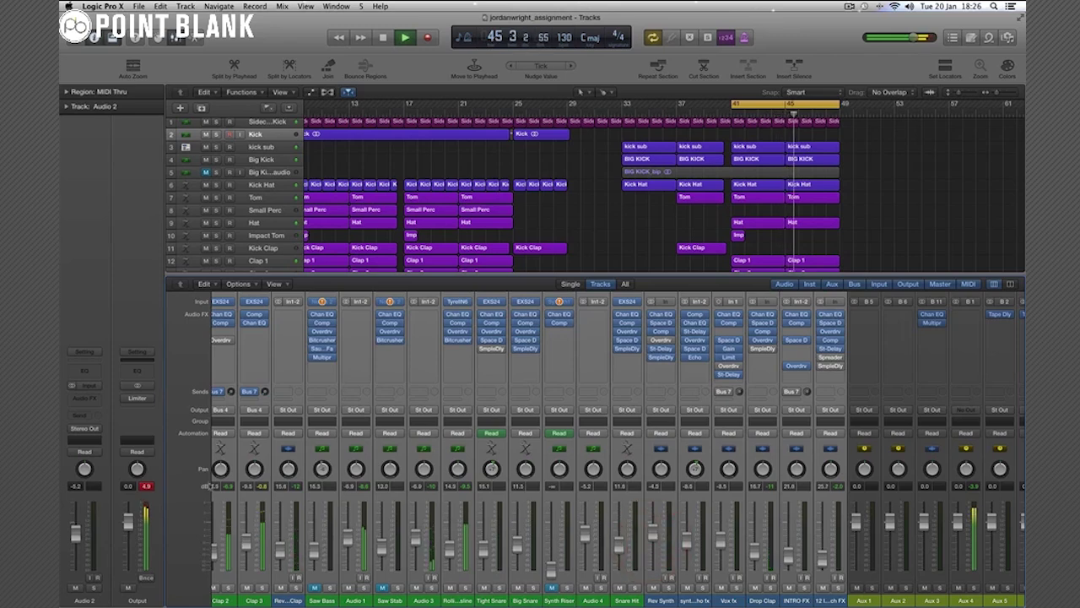
{"action": "left_click", "coordinate": [142, 488]}
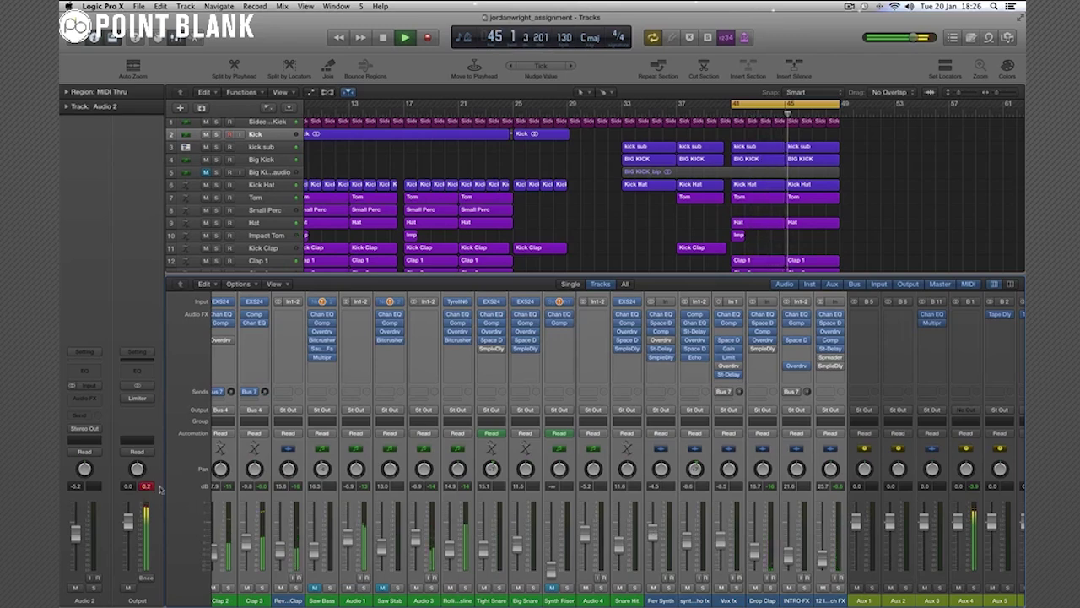
{"action": "left_click", "coordinate": [125, 394]}
{"action": "key", "text": "space"}
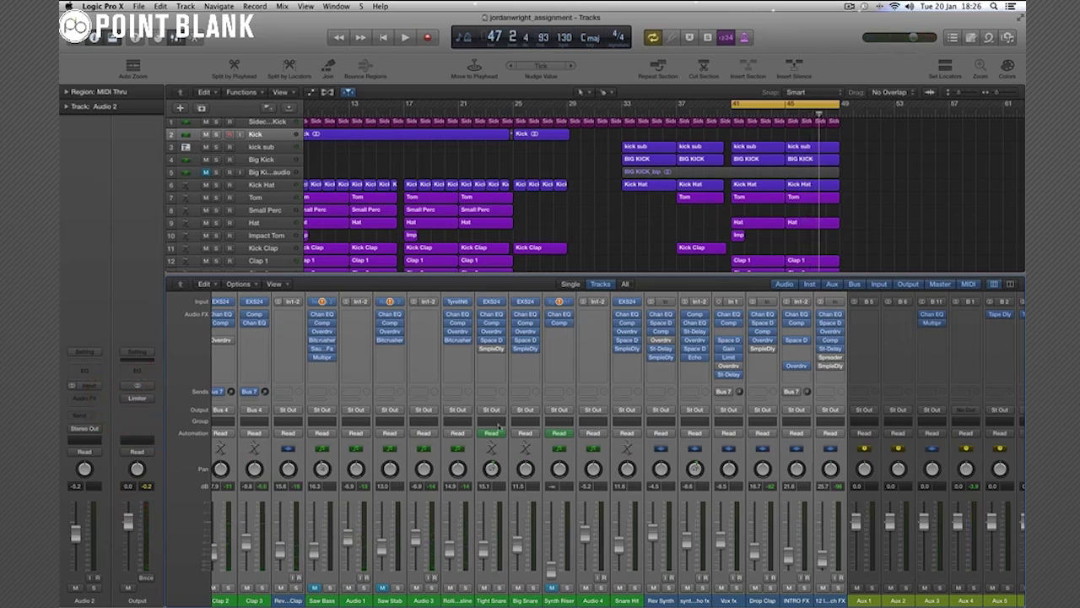
Select Clap 1, 2 and 3, solo all three, and start playback.
{"action": "scroll", "coordinate": [722, 250], "scroll_direction": "down", "scroll_amount": 5}
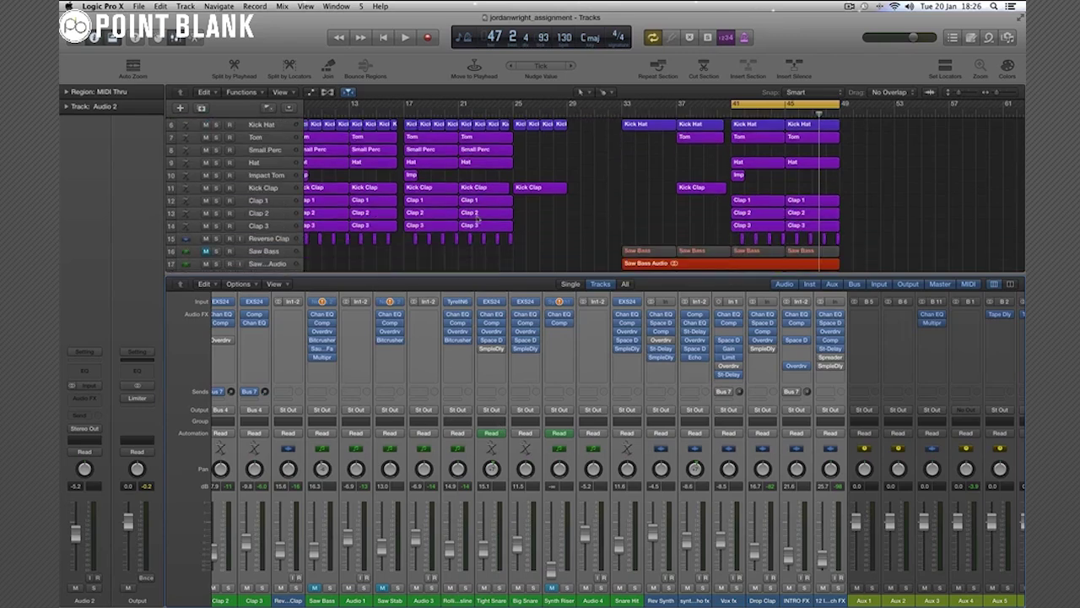
{"action": "left_click", "coordinate": [258, 203]}
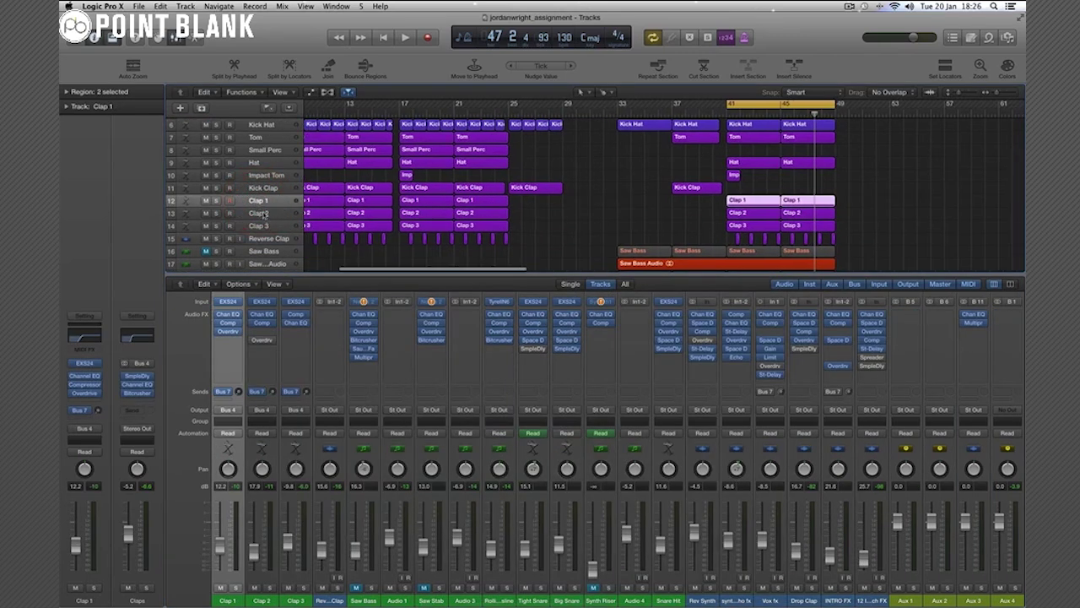
{"action": "left_click", "coordinate": [259, 213], "text": "shift"}
{"action": "left_click", "coordinate": [262, 226], "text": "shift"}
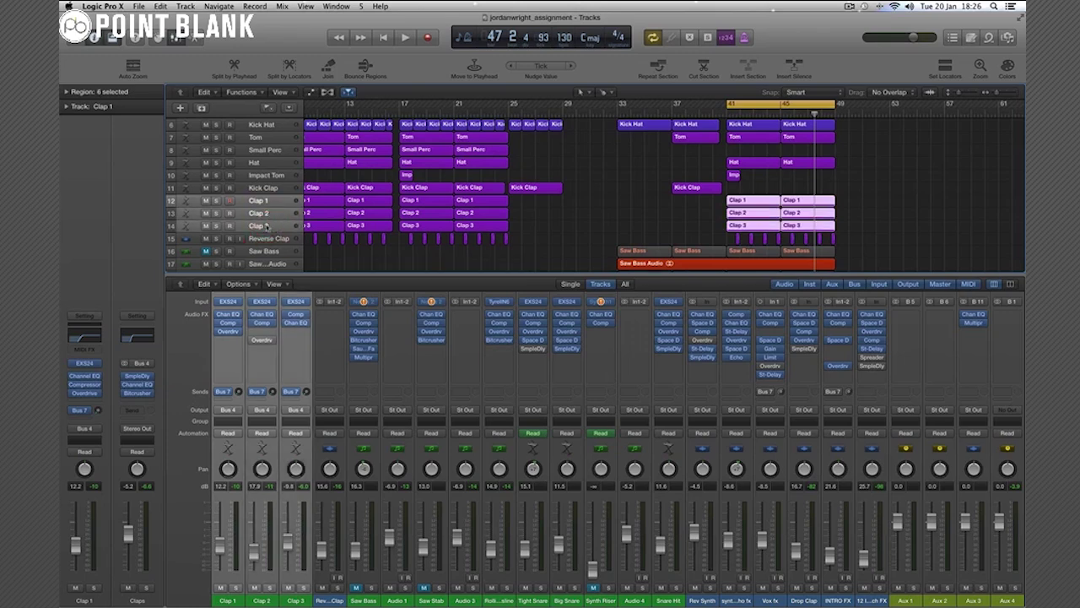
{"action": "key", "text": "s"}
{"action": "key", "text": "space"}
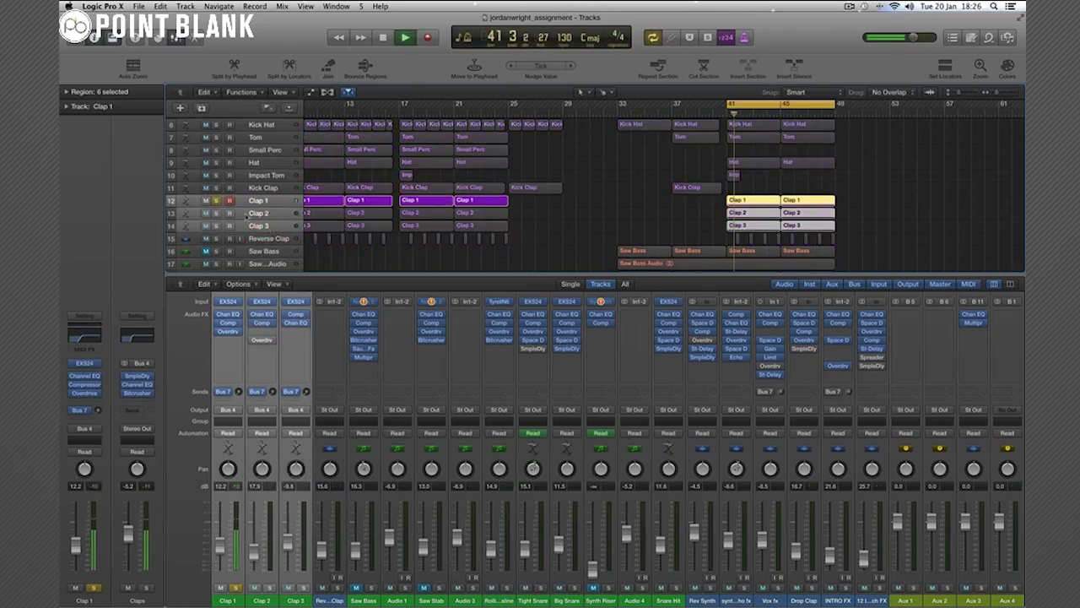
{"action": "left_click", "coordinate": [215, 212]}
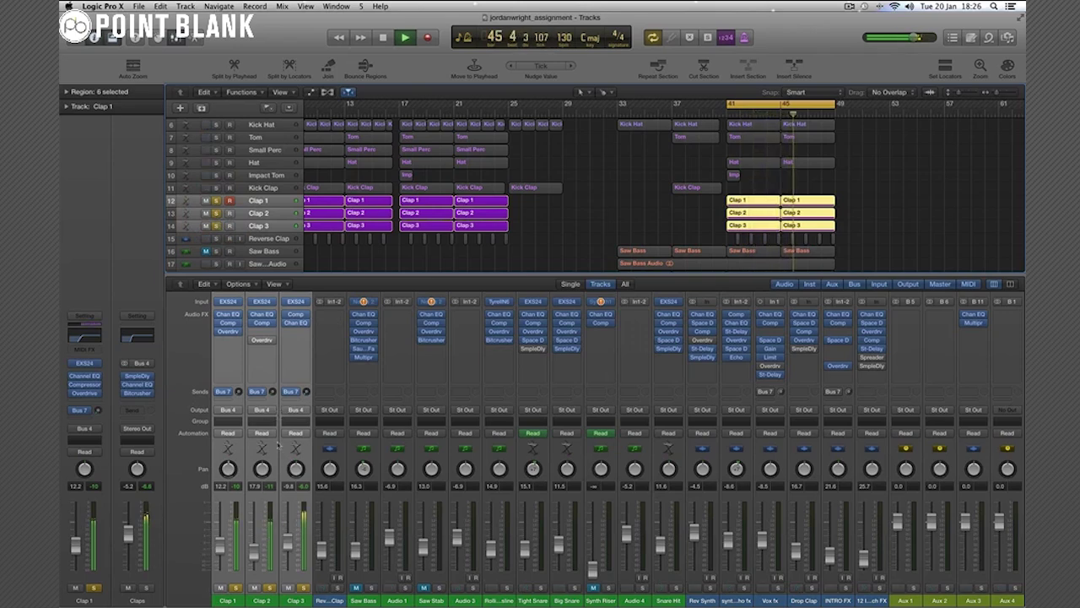
Raise the clap tracks' Bus 7 send and open Bus 7's Space Designer reverb.
{"action": "left_click", "coordinate": [79, 409]}
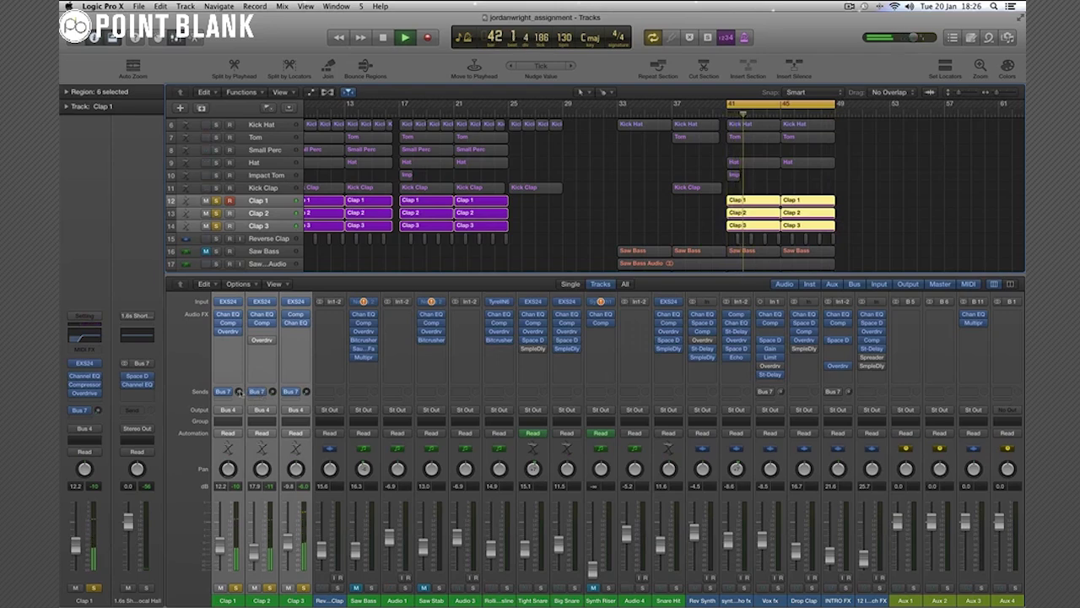
{"action": "left_click_drag", "start_coordinate": [238, 391], "coordinate": [244, 347]}
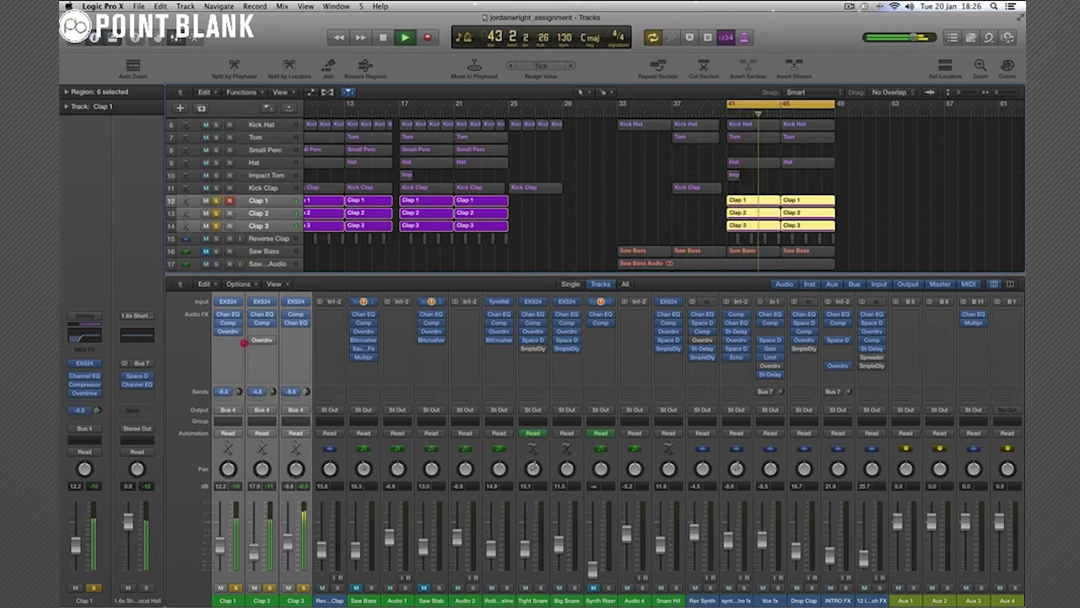
{"action": "left_click", "coordinate": [136, 393]}
{"action": "left_click", "coordinate": [135, 375]}
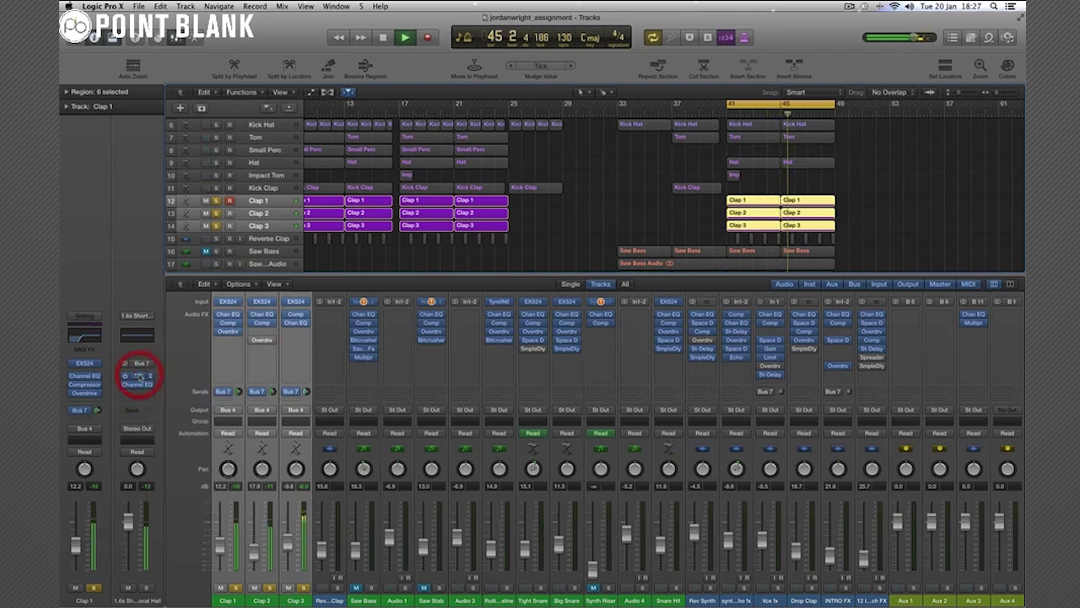
{"action": "left_click", "coordinate": [136, 375]}
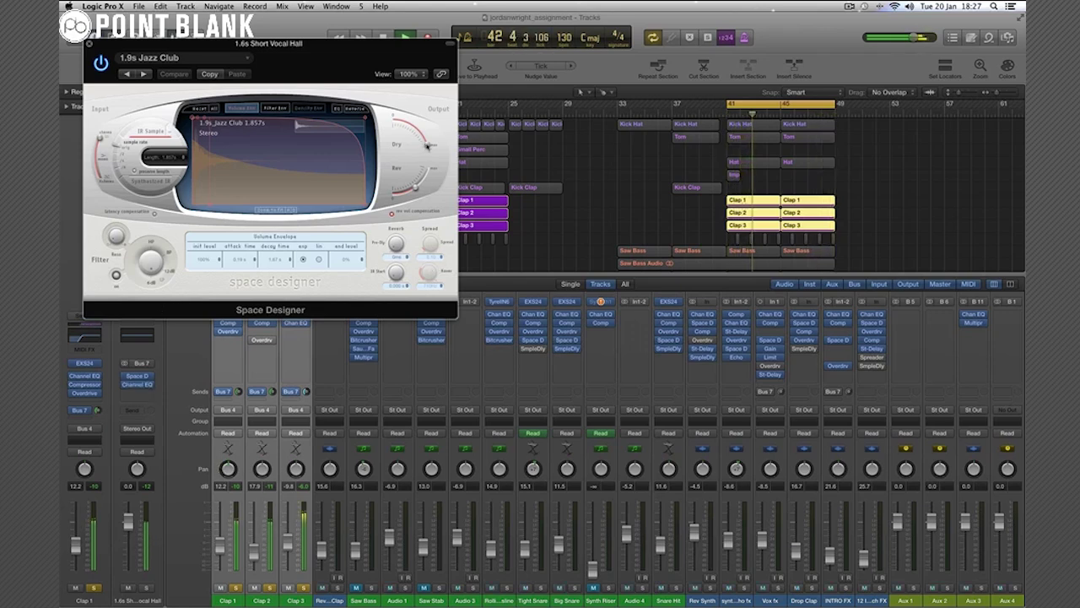
Lower Space Designer's Dry level, bring the Clap 1–3 Bus 7 sends to about -20 dB, then close it.
{"action": "left_click_drag", "start_coordinate": [428, 145], "coordinate": [426, 164]}
{"action": "left_click", "coordinate": [358, 108]}
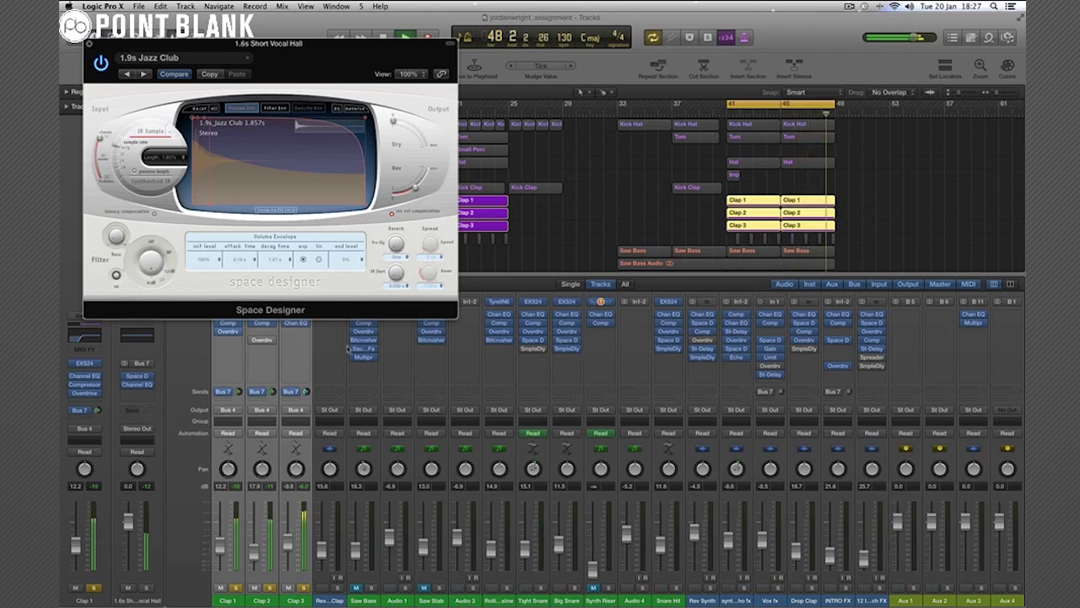
{"action": "left_click_drag", "start_coordinate": [306, 391], "coordinate": [300, 403]}
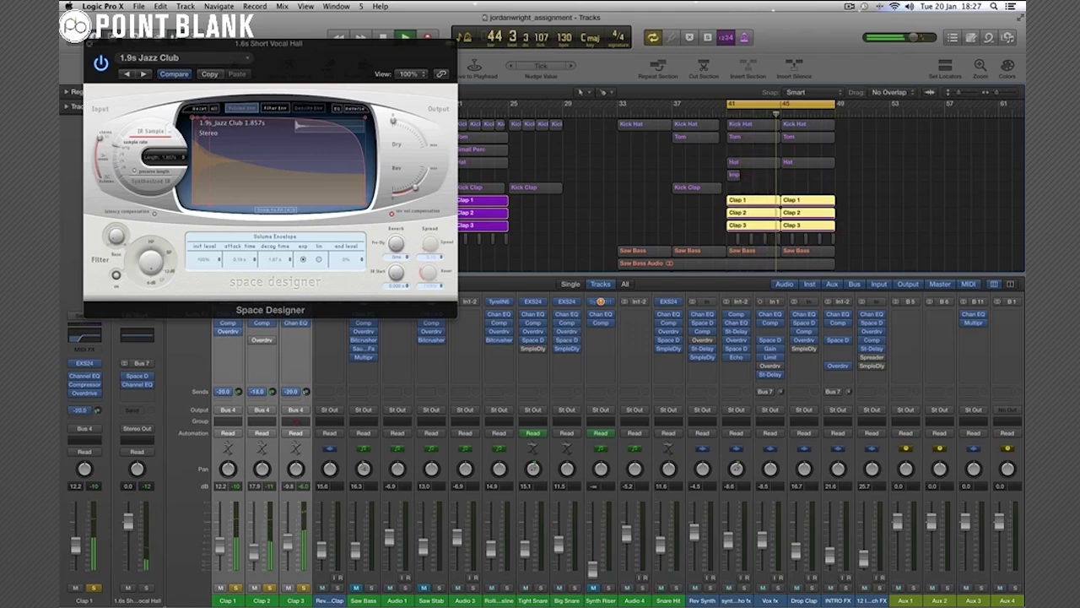
{"action": "left_click_drag", "start_coordinate": [291, 391], "coordinate": [300, 419]}
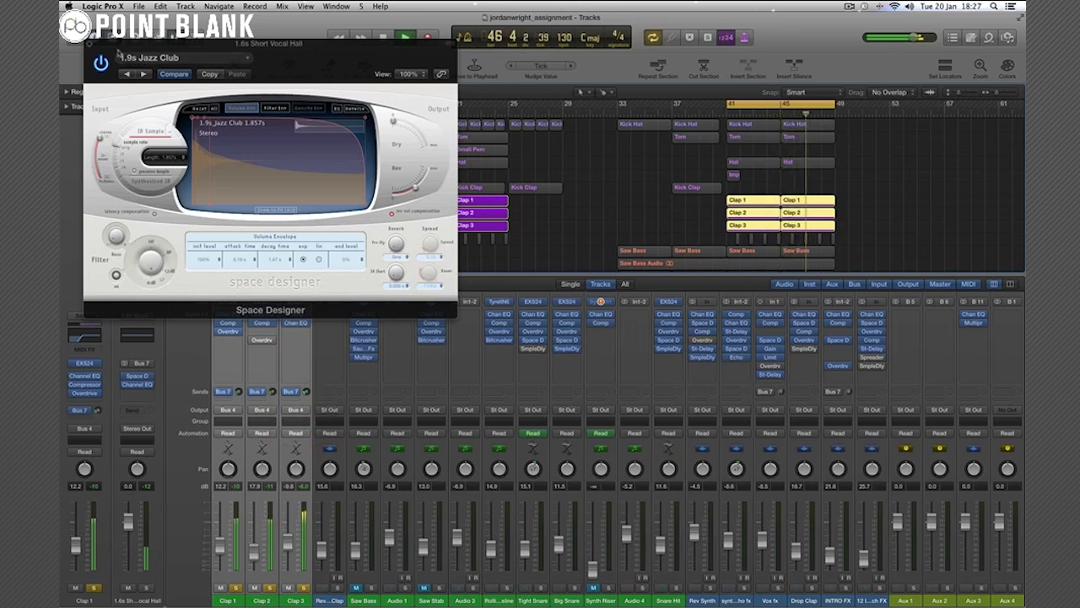
{"action": "left_click", "coordinate": [90, 45]}
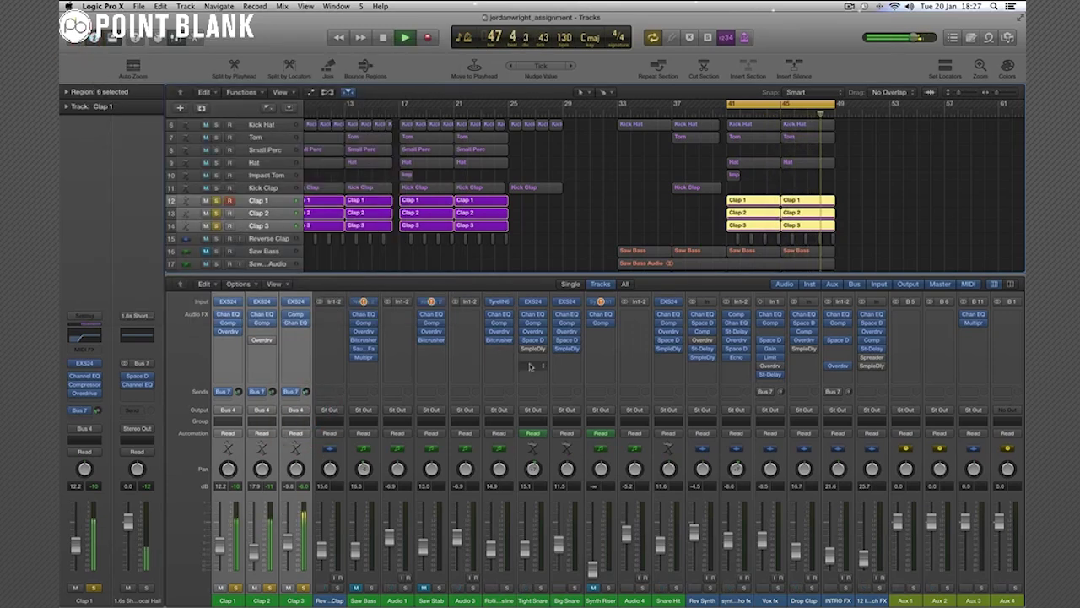
{"action": "scroll", "coordinate": [530, 366], "scroll_direction": "right", "scroll_amount": 4}
{"action": "scroll", "coordinate": [536, 367], "scroll_direction": "right", "scroll_amount": 4}
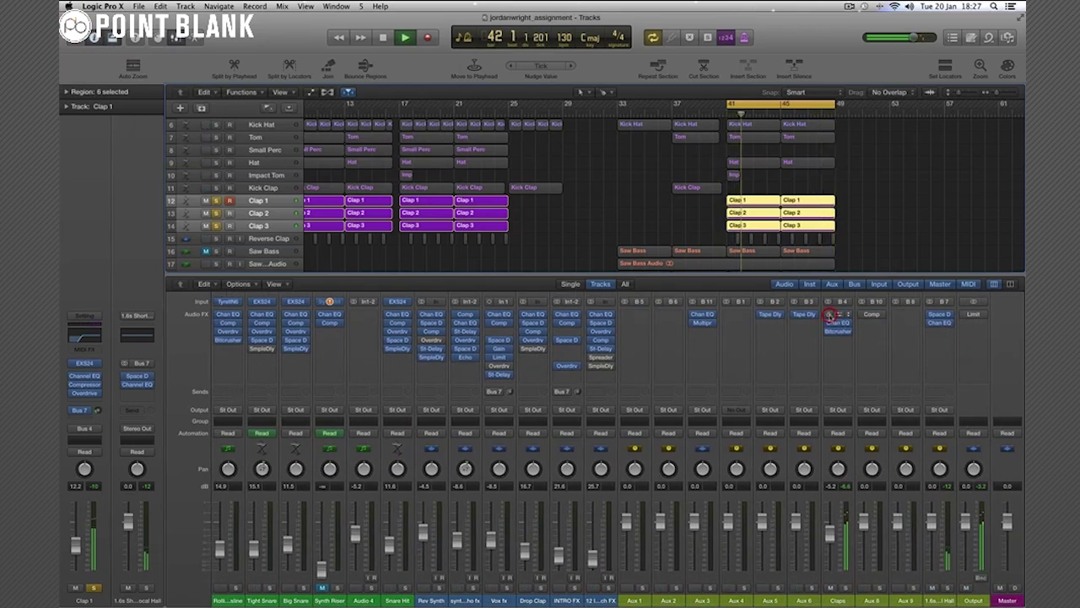
{"action": "left_click", "coordinate": [832, 314]}
{"action": "left_click", "coordinate": [835, 322]}
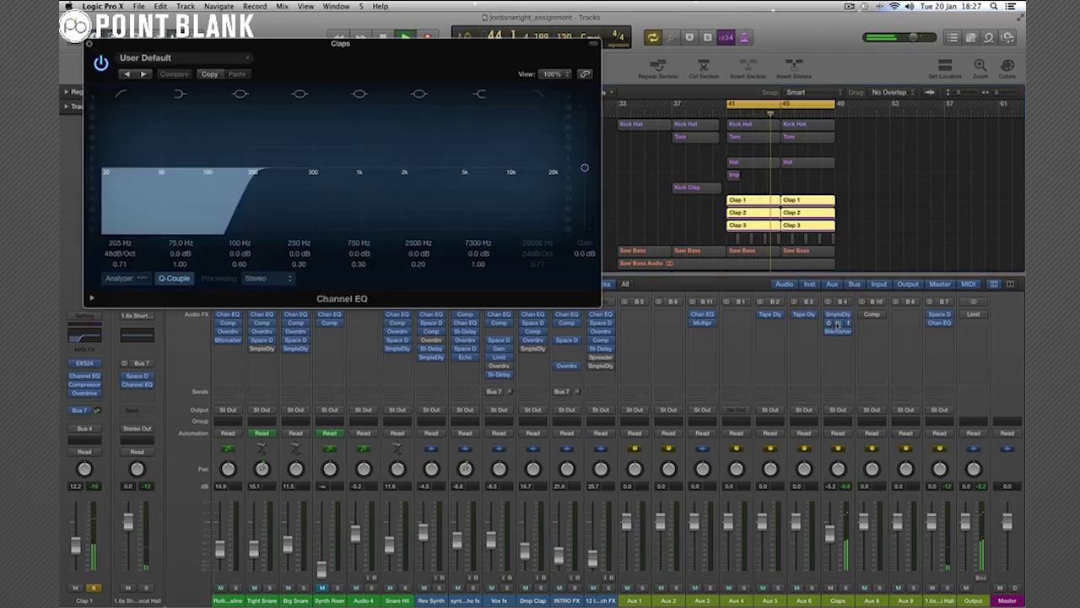
{"action": "left_click", "coordinate": [91, 44]}
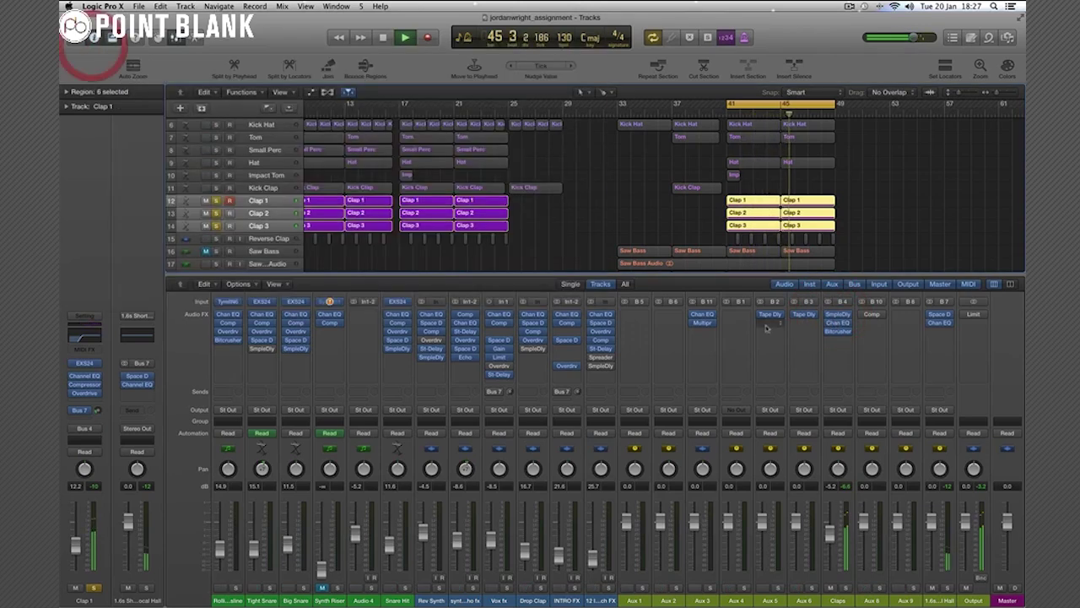
{"action": "left_click", "coordinate": [838, 332]}
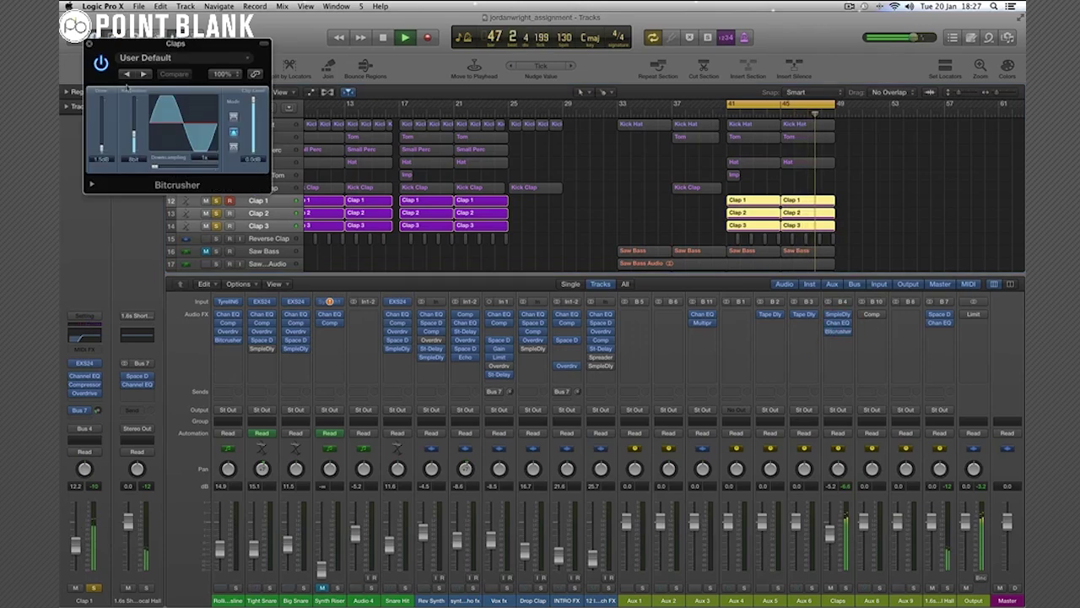
{"action": "left_click", "coordinate": [89, 44]}
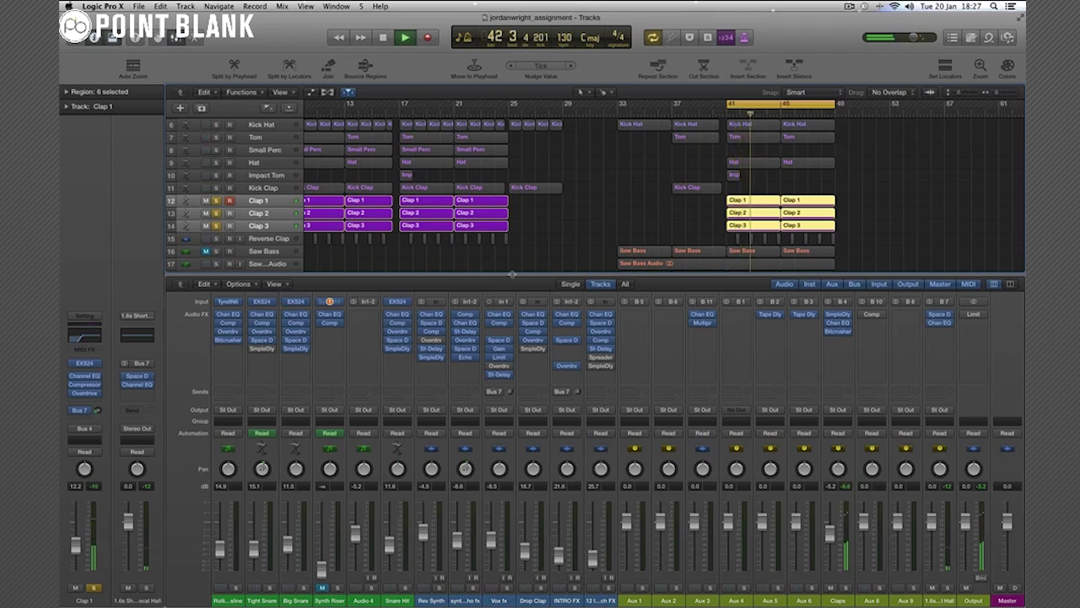
Enlarge the tracks area, unsolo Clap 1–3, and stop playback.
{"action": "left_click_drag", "start_coordinate": [512, 275], "coordinate": [513, 314]}
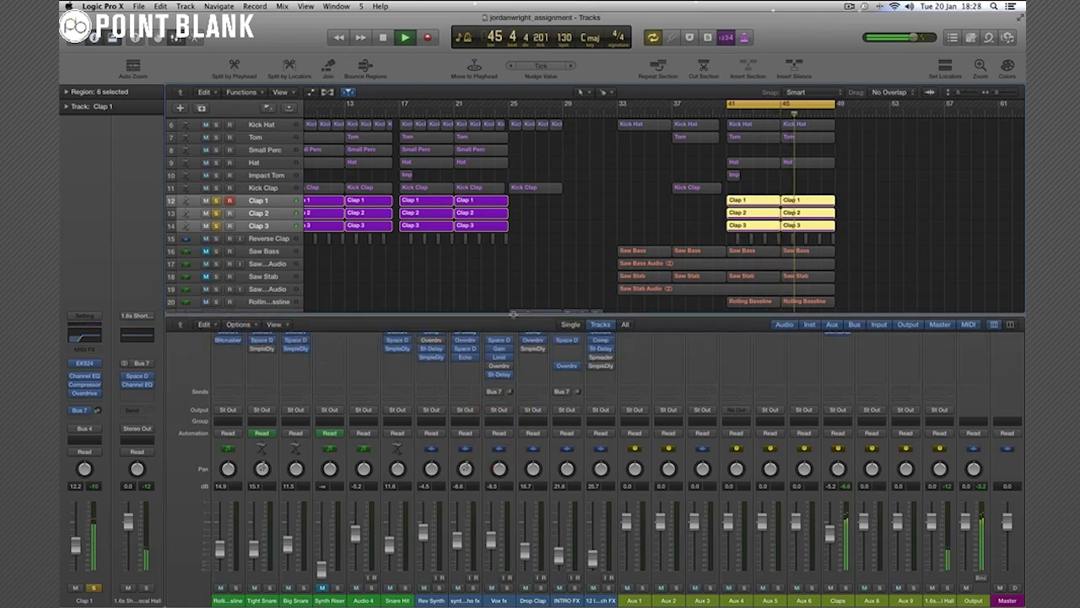
{"action": "left_click", "coordinate": [215, 213]}
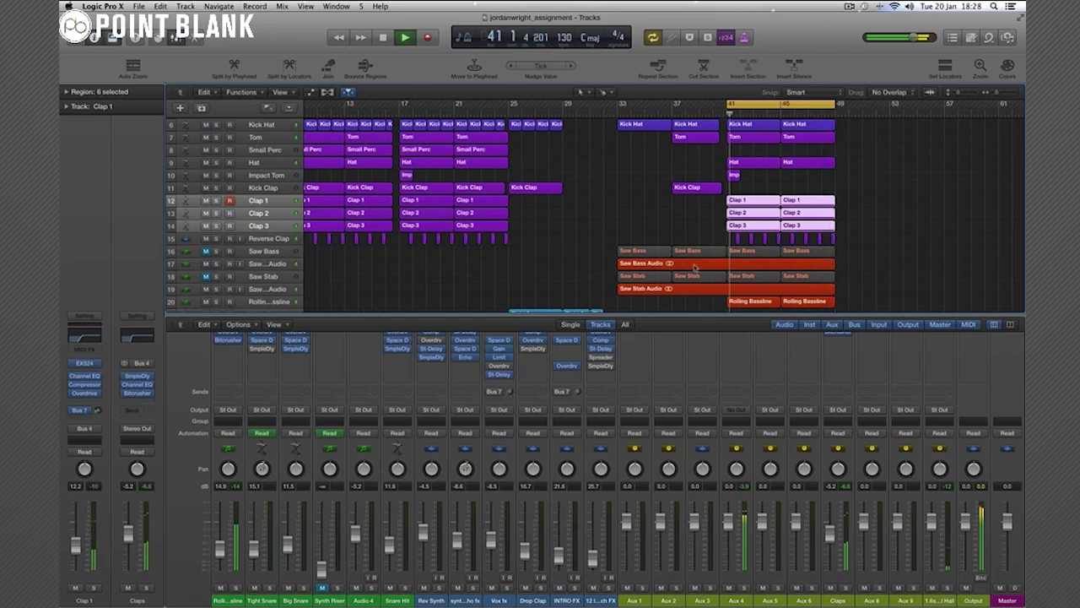
{"action": "key", "text": "space"}
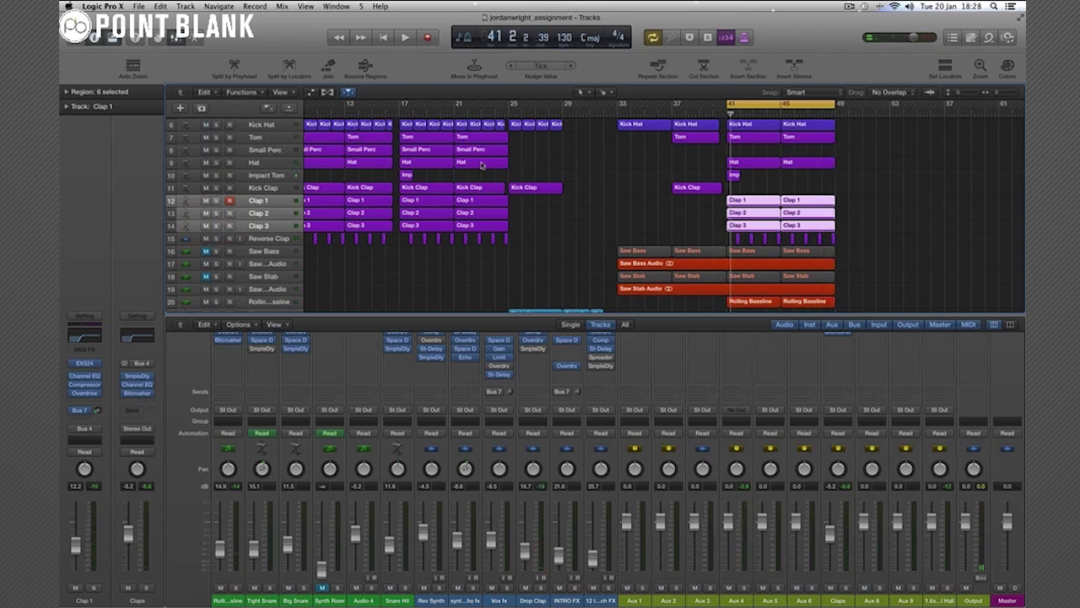
Scroll around the arrangement to review the song's remaining tracks.
{"action": "scroll", "coordinate": [878, 157], "scroll_direction": "right", "scroll_amount": 5}
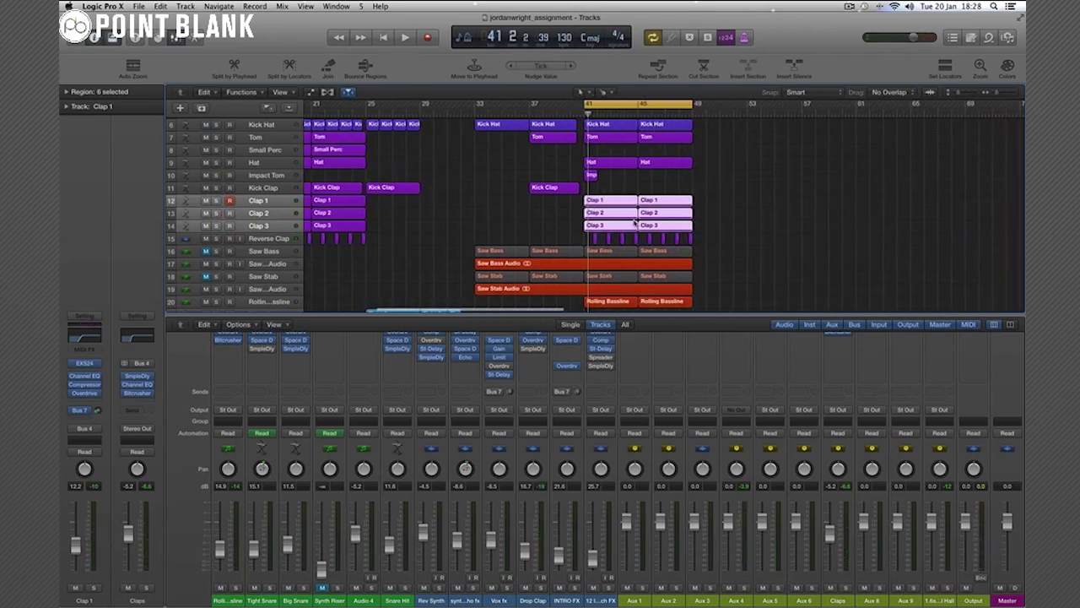
{"action": "scroll", "coordinate": [643, 258], "scroll_direction": "right", "scroll_amount": 3}
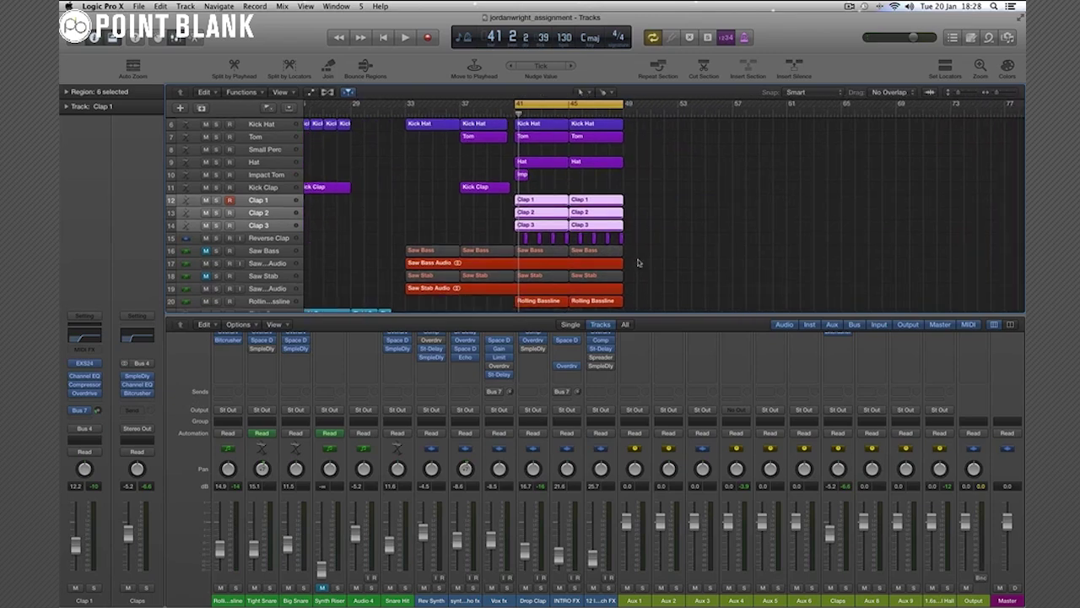
{"action": "scroll", "coordinate": [582, 223], "scroll_direction": "right", "scroll_amount": 2}
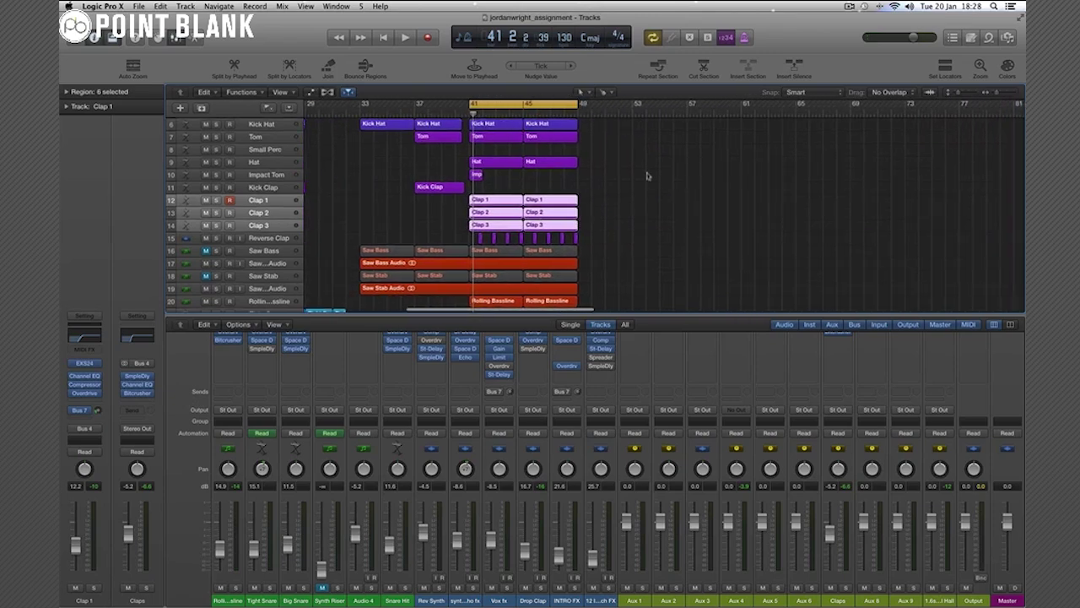
{"action": "scroll", "coordinate": [699, 187], "scroll_direction": "right", "scroll_amount": 2}
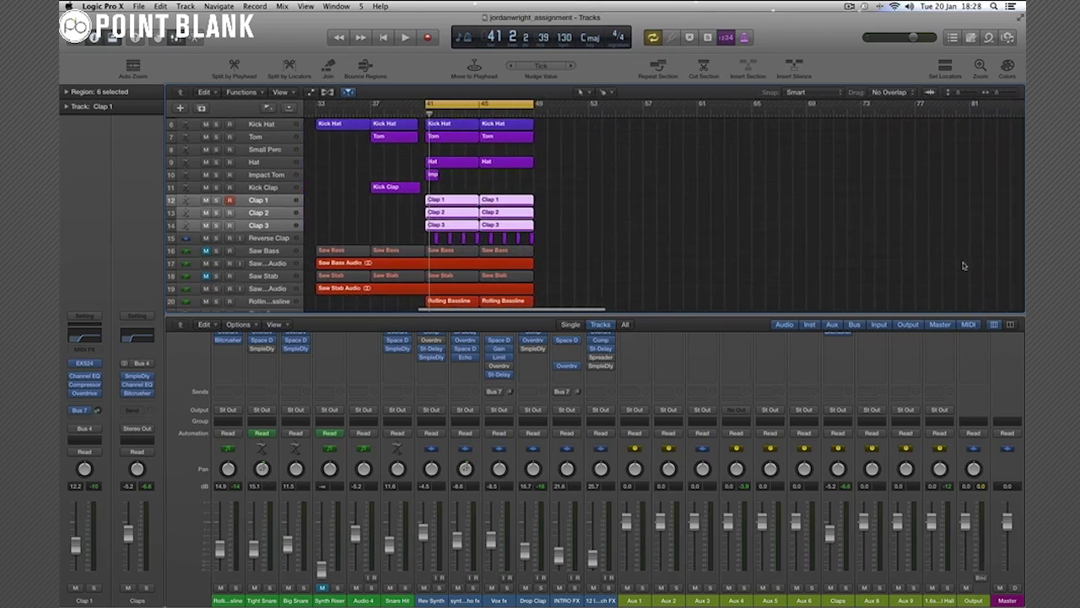
{"action": "scroll", "coordinate": [914, 239], "scroll_direction": "down", "scroll_amount": 6}
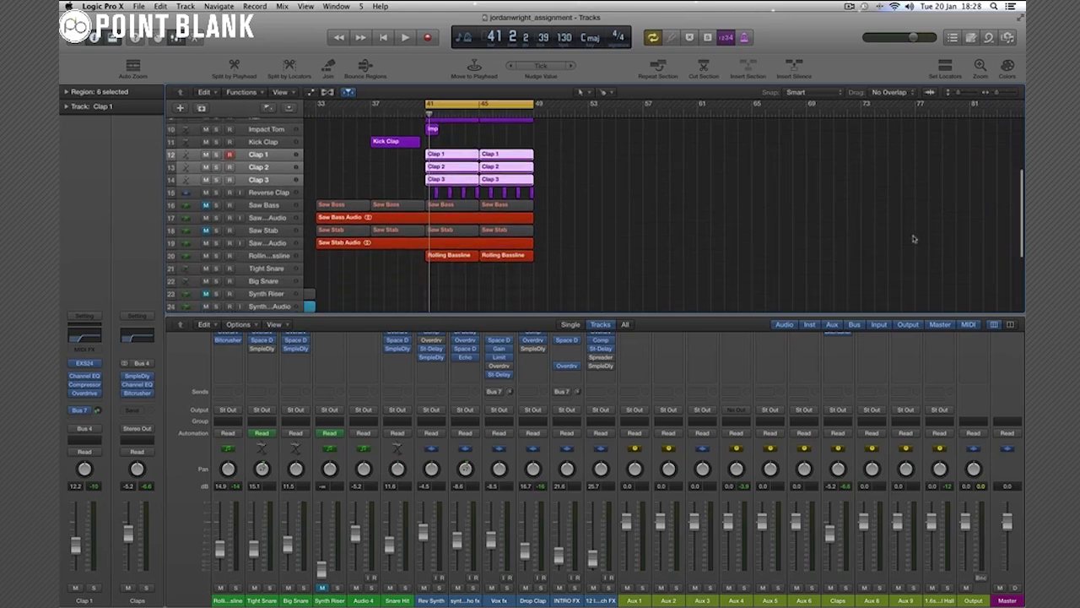
{"action": "scroll", "coordinate": [914, 239], "scroll_direction": "up", "scroll_amount": 3}
{"action": "scroll", "coordinate": [913, 234], "scroll_direction": "up", "scroll_amount": 3}
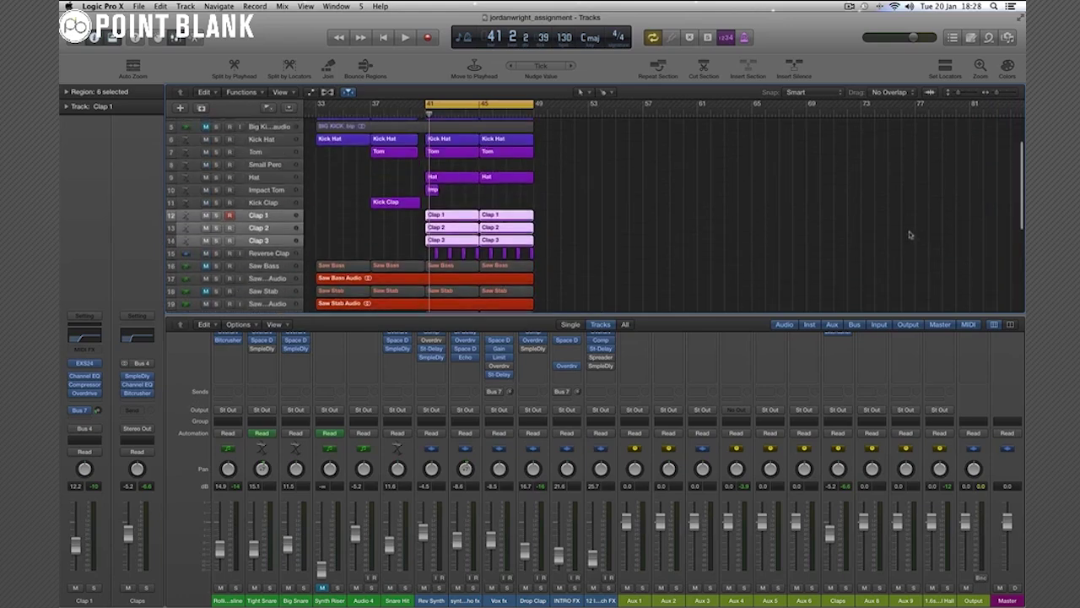
{"action": "scroll", "coordinate": [911, 229], "scroll_direction": "right", "scroll_amount": 7}
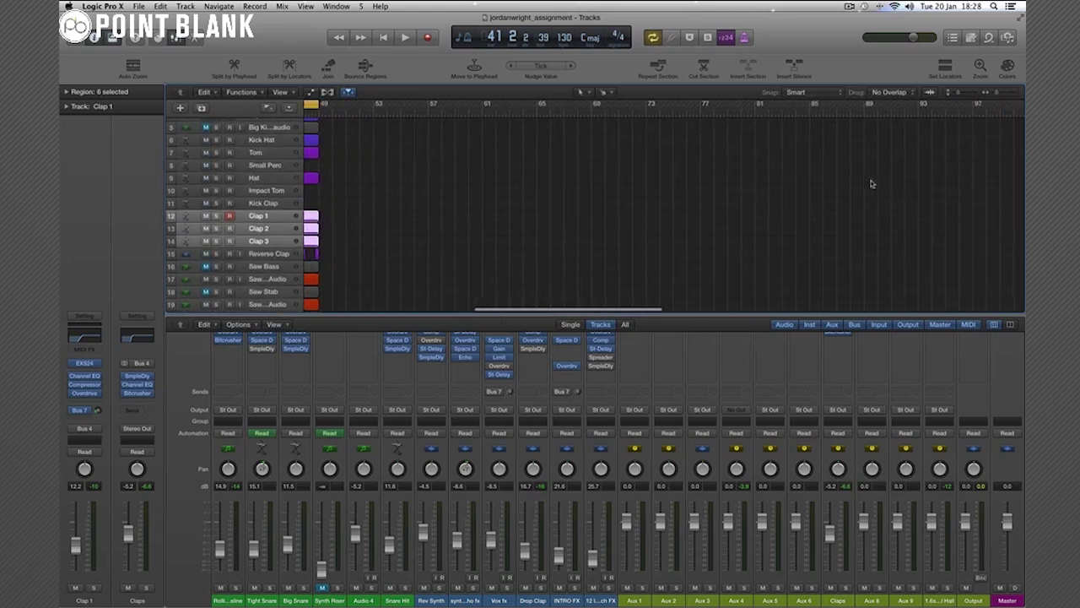
{"action": "scroll", "coordinate": [872, 184], "scroll_direction": "left", "scroll_amount": 7}
{"action": "scroll", "coordinate": [871, 184], "scroll_direction": "down", "scroll_amount": 6}
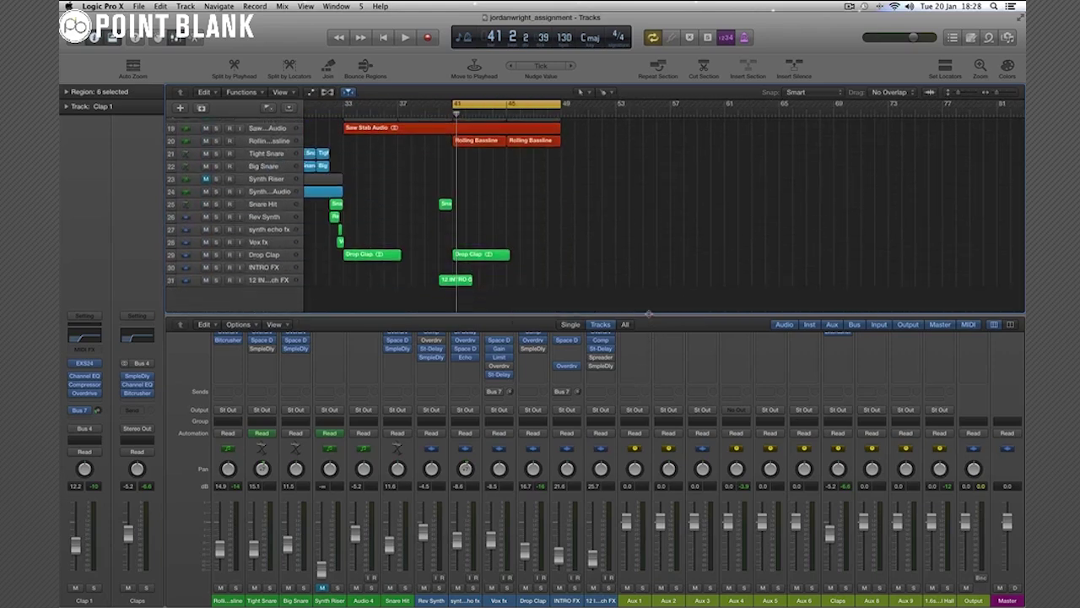
Raise the Tracks/Mixer divider so full channel strips with inputs and Audio FX inserts show.
{"action": "left_click_drag", "start_coordinate": [649, 314], "coordinate": [662, 249]}
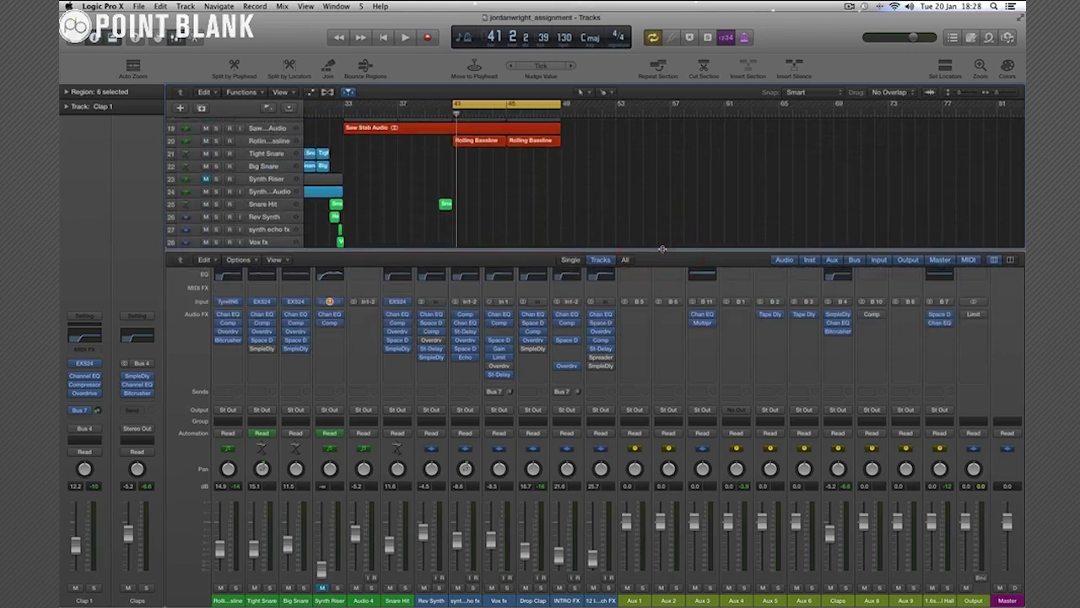